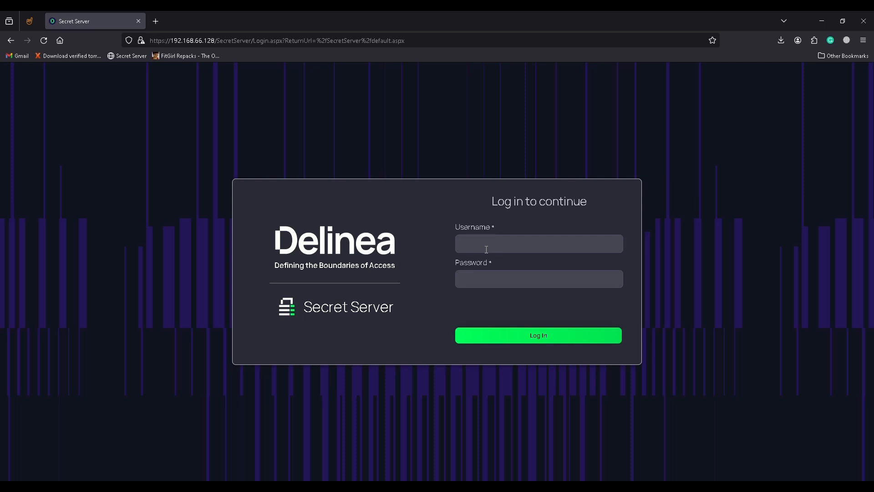
- Log in to Secret Server as Administrator with the account password
{"action": "left_click", "coordinate": [486, 250]}
{"action": "type", "text": "Adminis"}
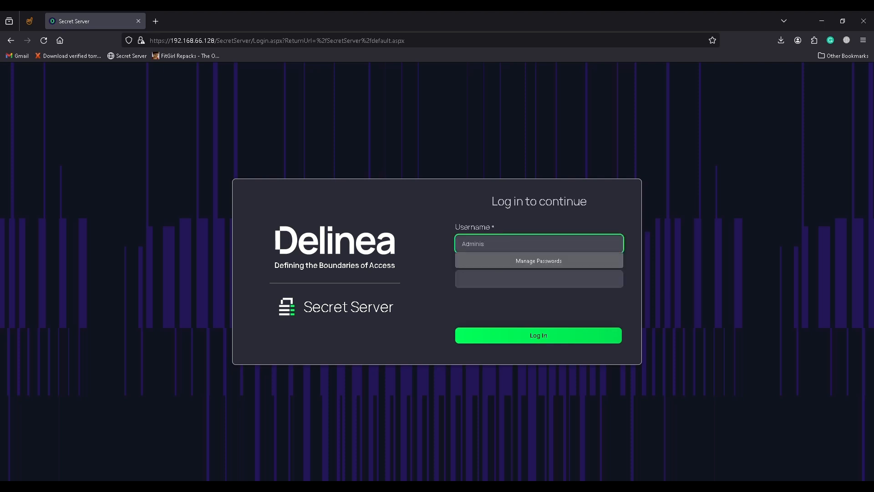
{"action": "type", "text": "trator"}
{"action": "key", "text": "Tab"}
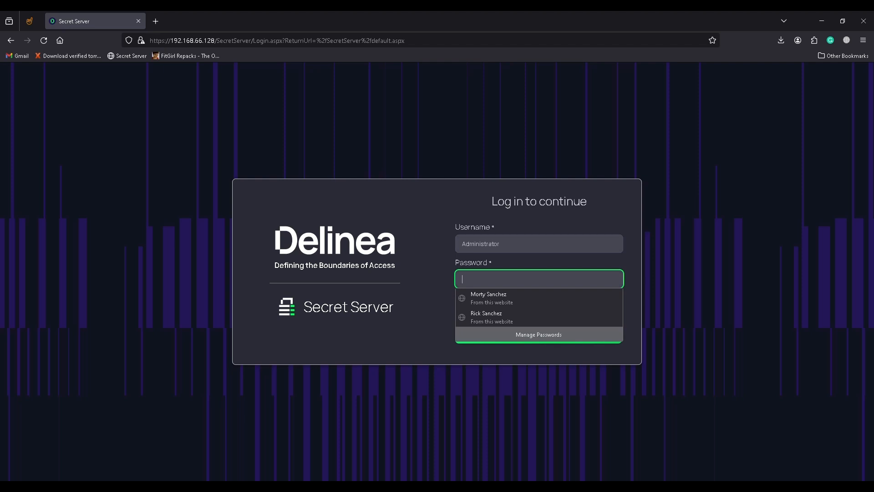
{"action": "type", "text": "•••"}
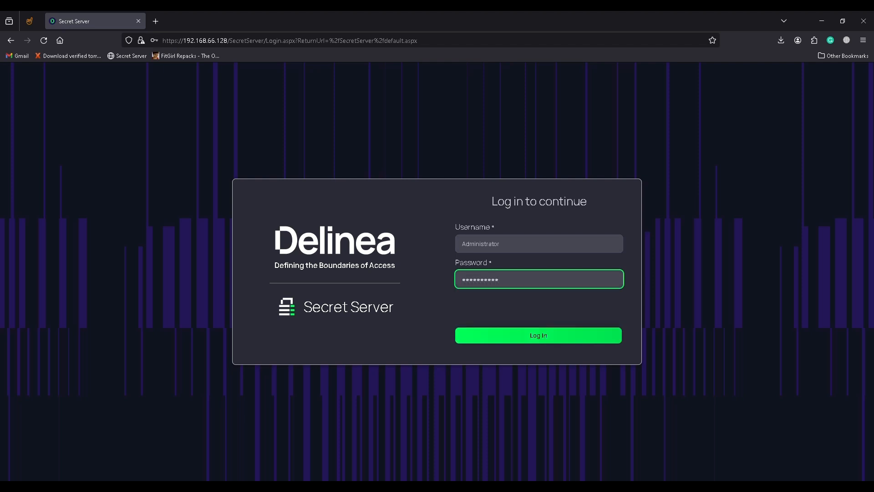
{"action": "left_click", "coordinate": [490, 330]}
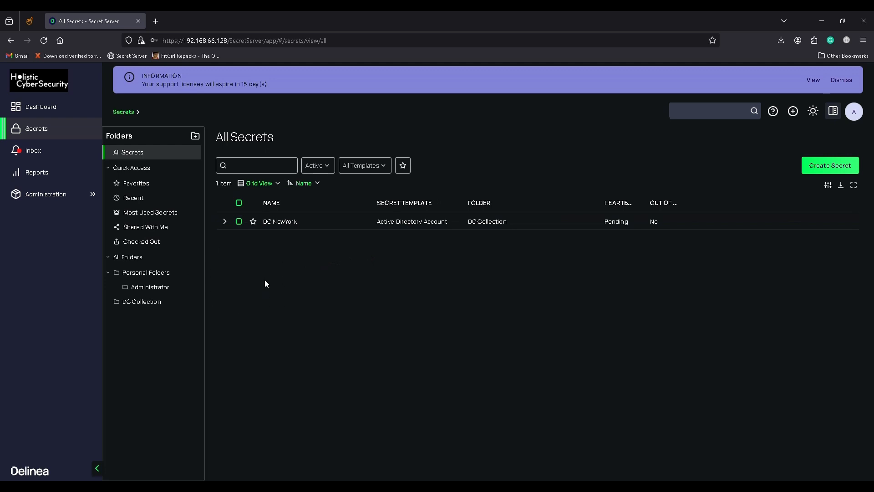
- Remove the view-only user from the DC NewYork secret's sharing permissions and save the change
{"action": "left_click", "coordinate": [279, 222]}
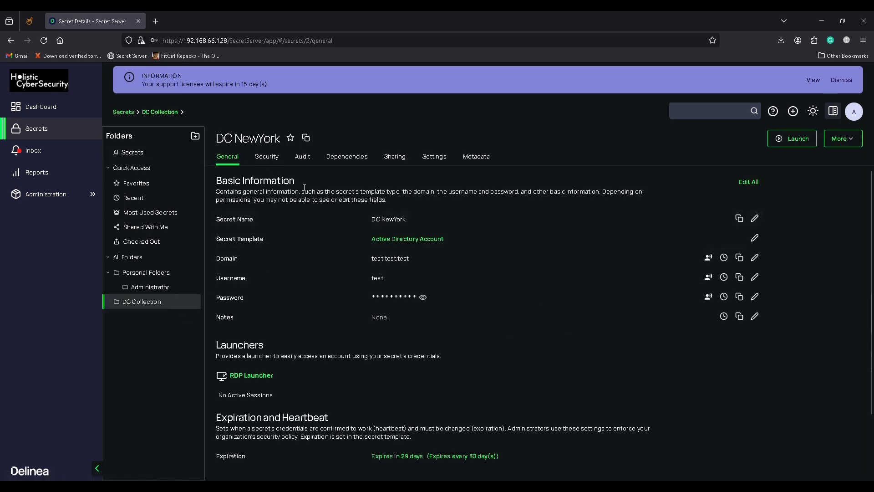
{"action": "left_click", "coordinate": [404, 158]}
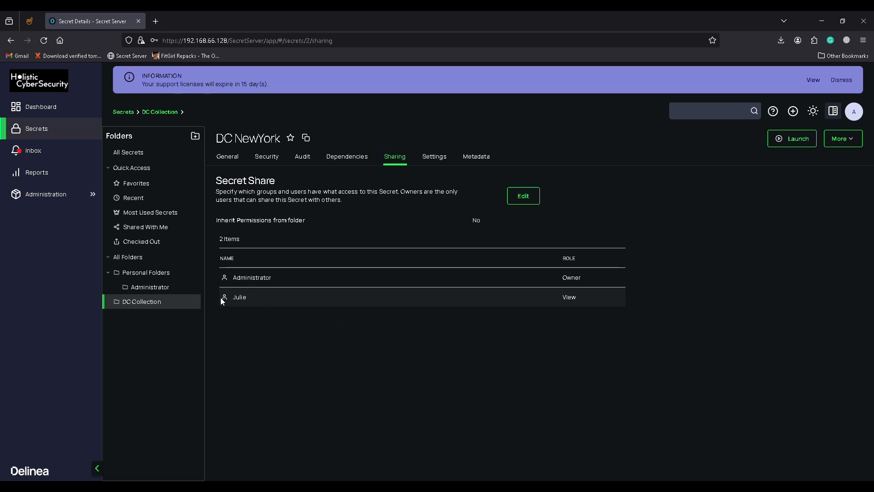
{"action": "left_click_drag", "start_coordinate": [222, 300], "coordinate": [582, 297]}
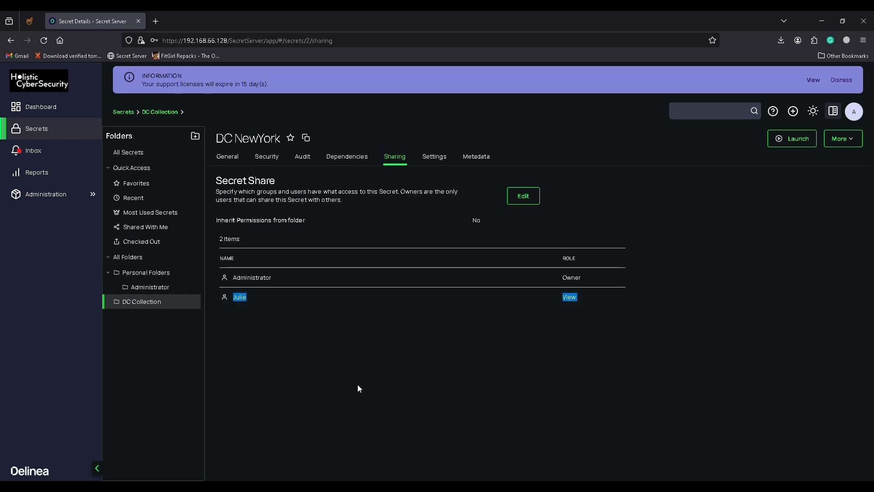
{"action": "left_click", "coordinate": [522, 197]}
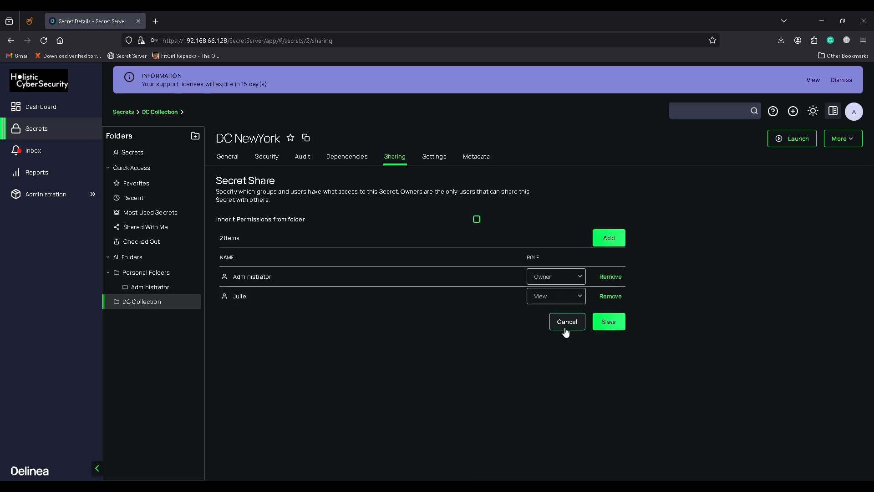
{"action": "left_click", "coordinate": [609, 296]}
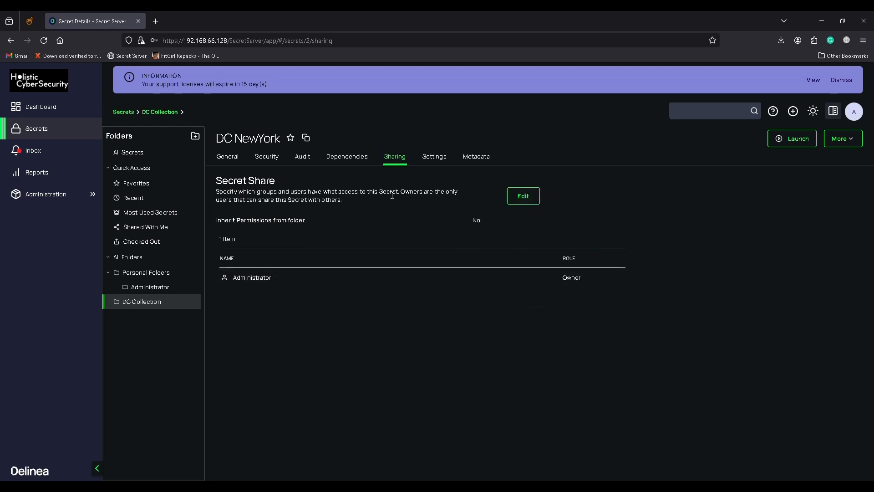
- Reopen the DC NewYork secret from the DC Collection folder and start editing its sharing permissions
{"action": "left_click", "coordinate": [227, 157]}
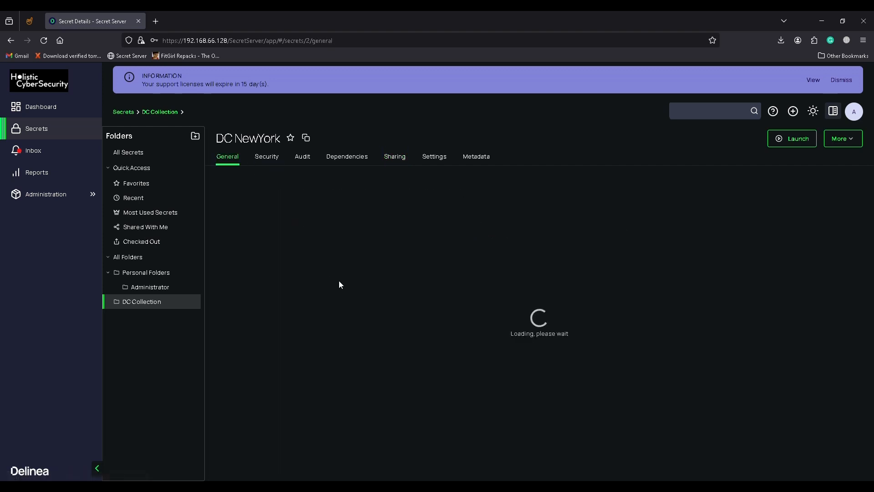
{"action": "left_click", "coordinate": [151, 301]}
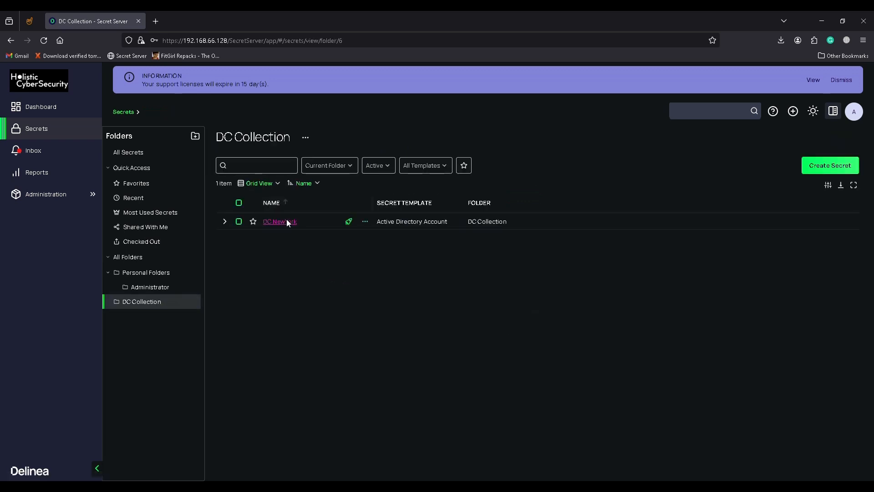
{"action": "left_click", "coordinate": [288, 223]}
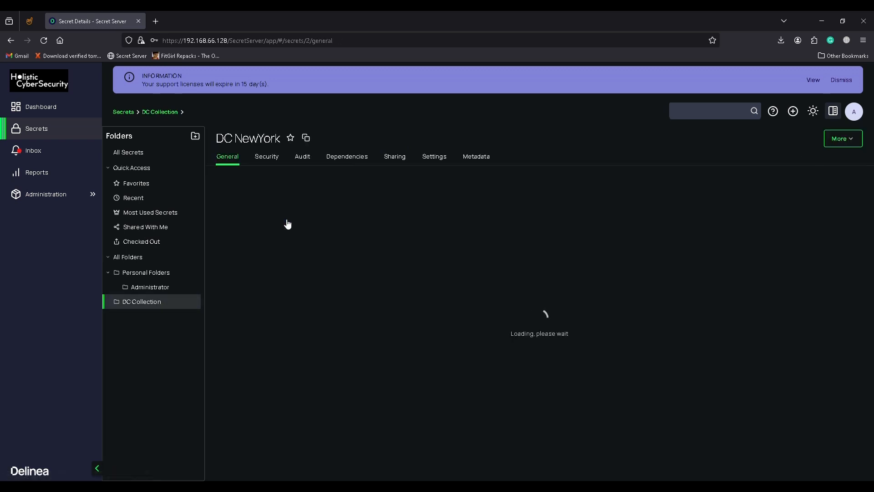
{"action": "left_click", "coordinate": [395, 156]}
{"action": "left_click", "coordinate": [525, 196]}
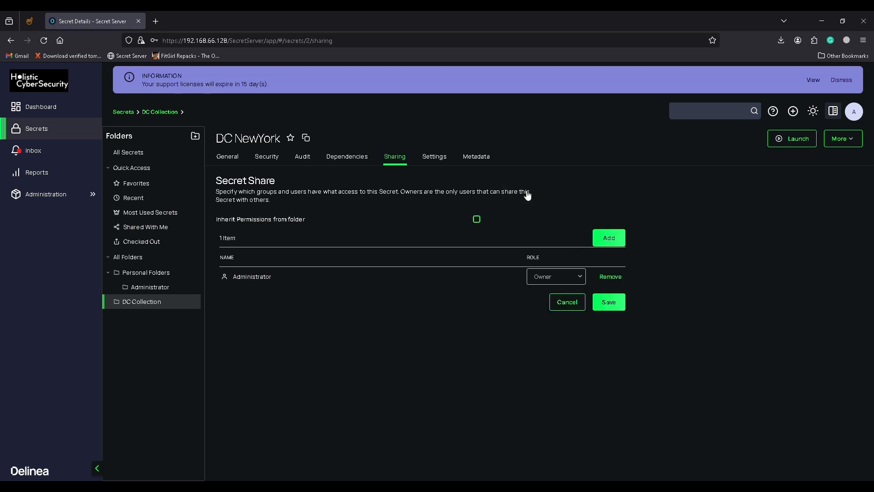
- Share the secret with the user listed directly below Everyone, using the View role without inherited folder permissions, and save
{"action": "left_click", "coordinate": [475, 219]}
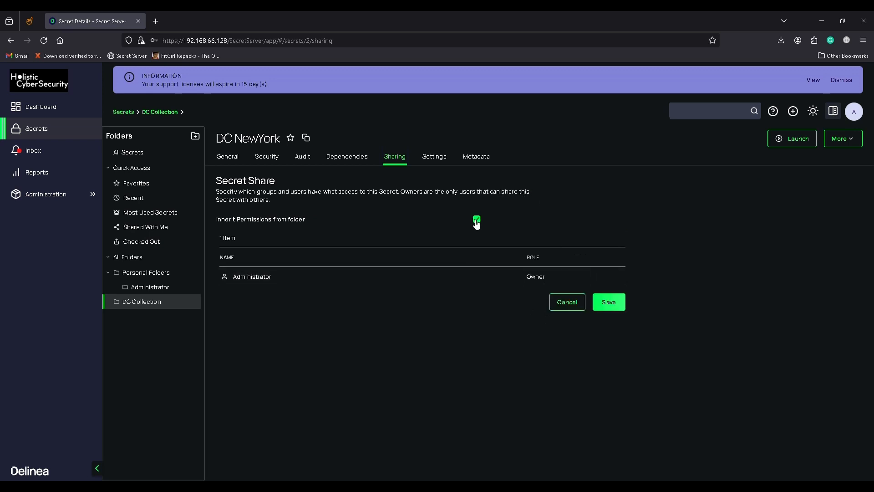
{"action": "left_click", "coordinate": [476, 221]}
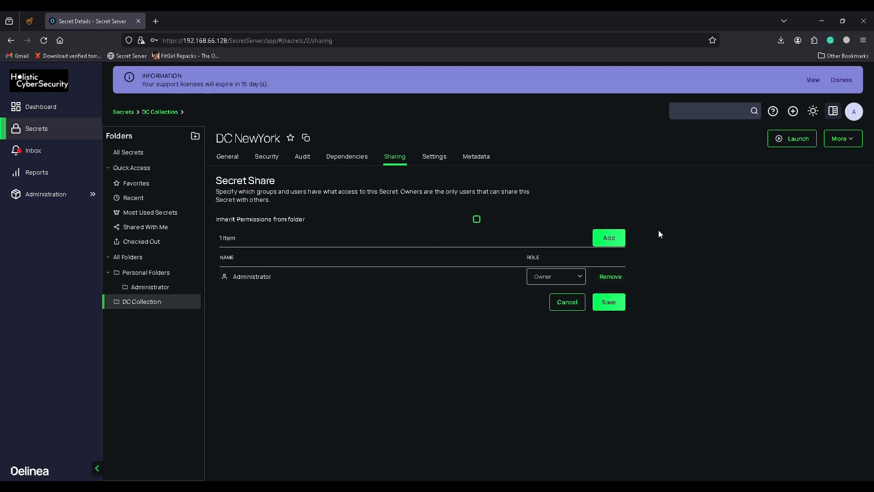
{"action": "left_click", "coordinate": [609, 237]}
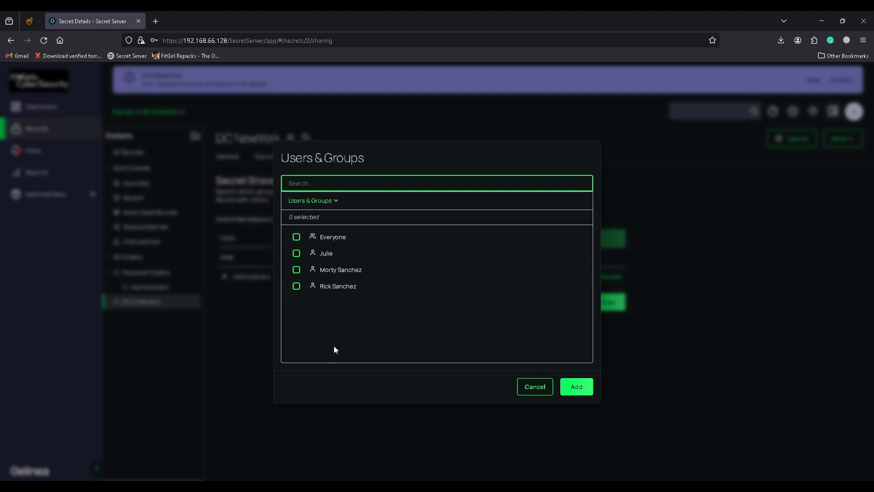
{"action": "left_click", "coordinate": [296, 254]}
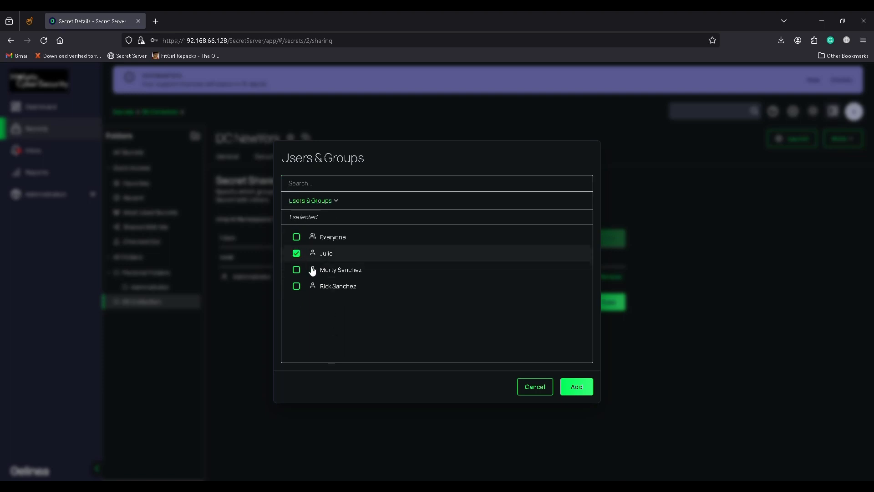
{"action": "left_click", "coordinate": [575, 392]}
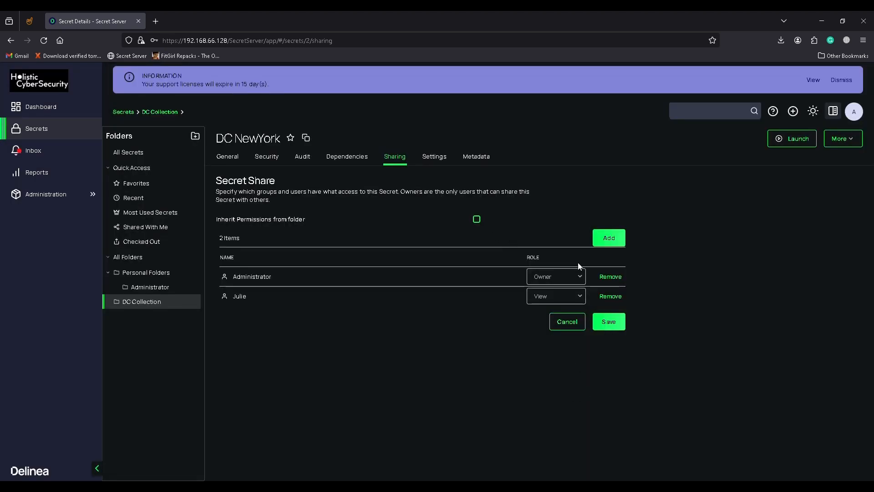
{"action": "left_click", "coordinate": [604, 324]}
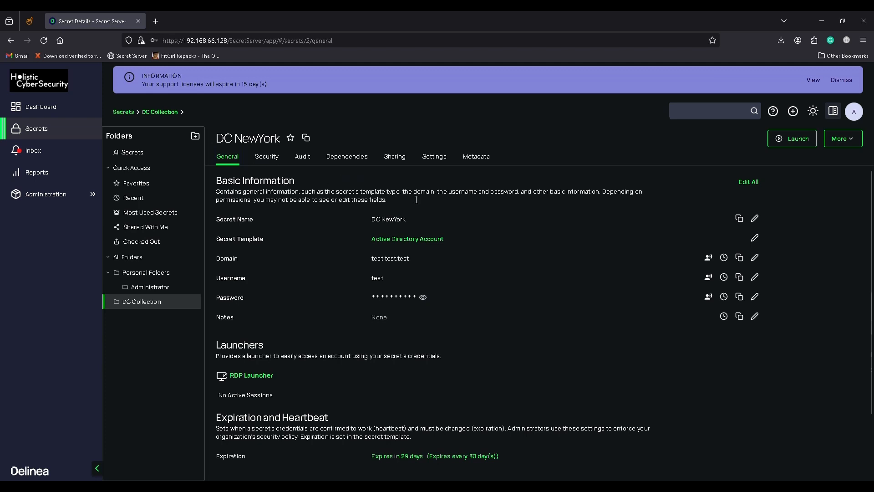
- Set the DC NewYork secret's Require Approval Type to Standard including Editors (Owners and approvers do not need approval)
{"action": "left_click", "coordinate": [267, 160]}
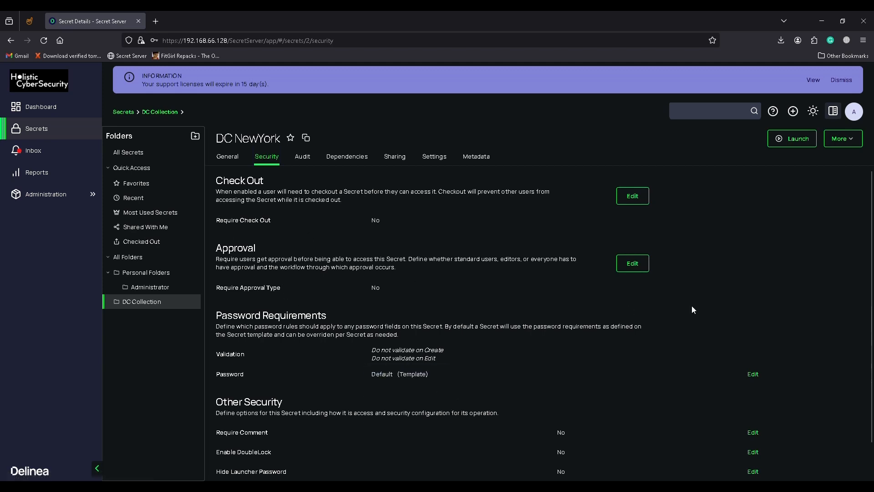
{"action": "left_click_drag", "start_coordinate": [214, 245], "coordinate": [426, 300]}
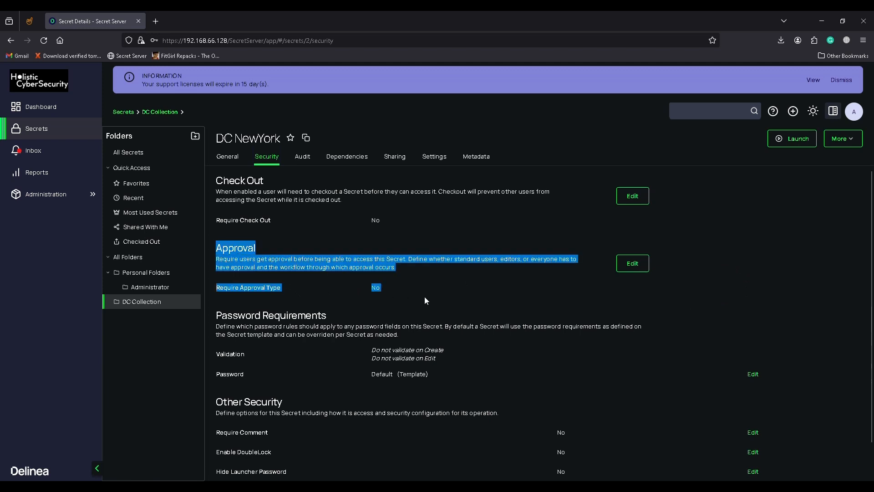
{"action": "left_click", "coordinate": [511, 280]}
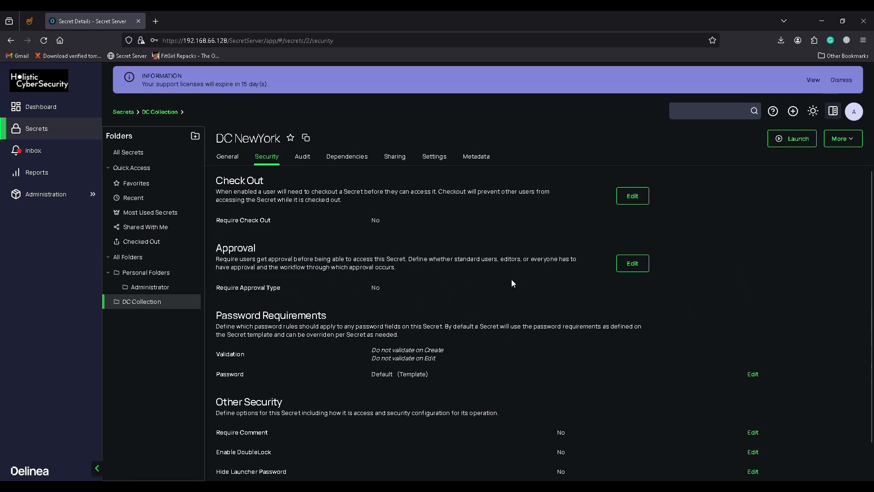
{"action": "left_click", "coordinate": [645, 266]}
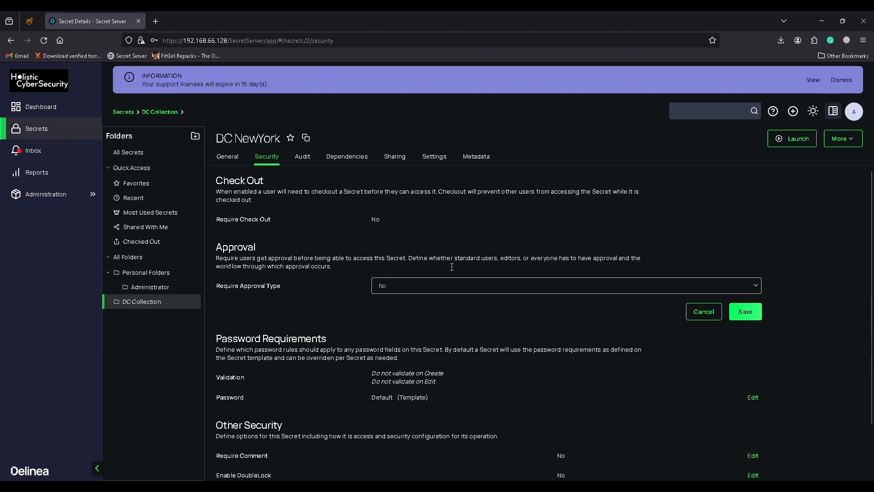
{"action": "left_click", "coordinate": [476, 290]}
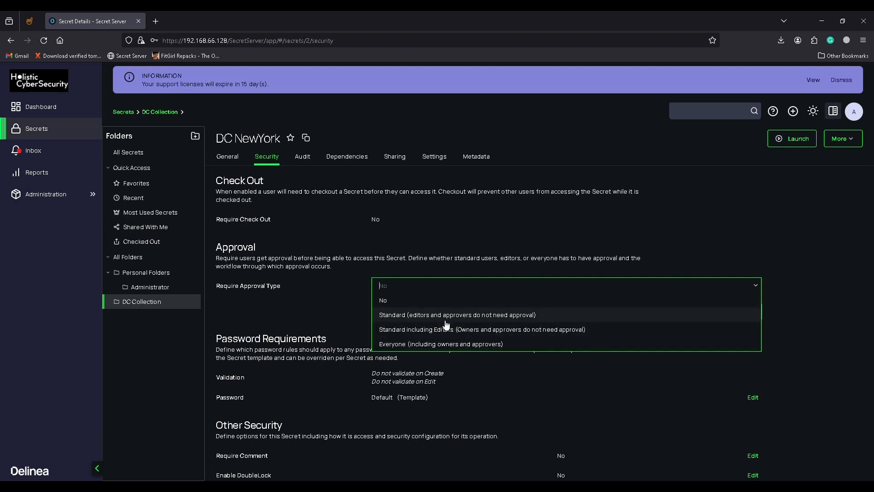
{"action": "left_click", "coordinate": [397, 332]}
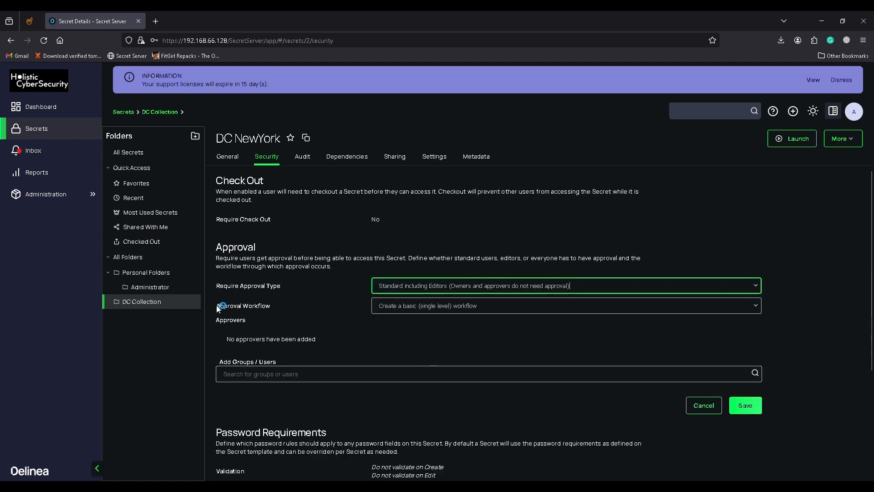
- Set the Approval Workflow to Create a basic (single level) workflow
{"action": "left_click_drag", "start_coordinate": [217, 306], "coordinate": [273, 306]}
{"action": "left_click", "coordinate": [379, 305]}
{"action": "left_click", "coordinate": [381, 308]}
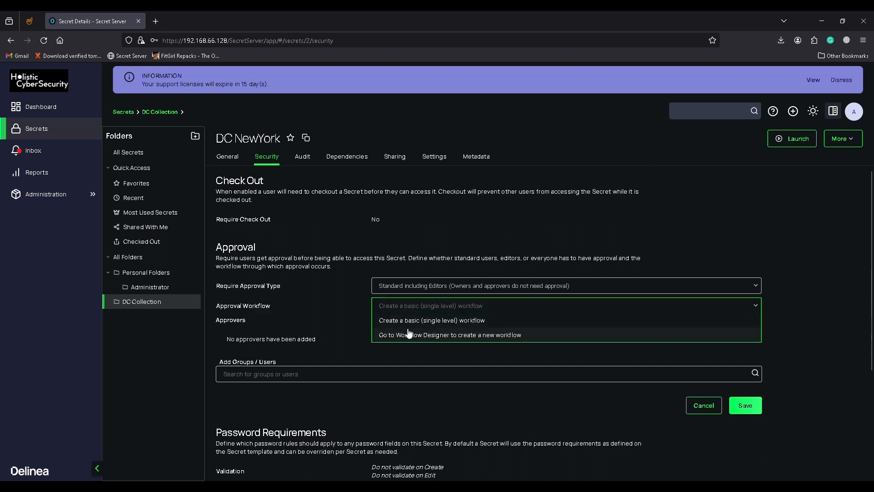
{"action": "left_click", "coordinate": [350, 312]}
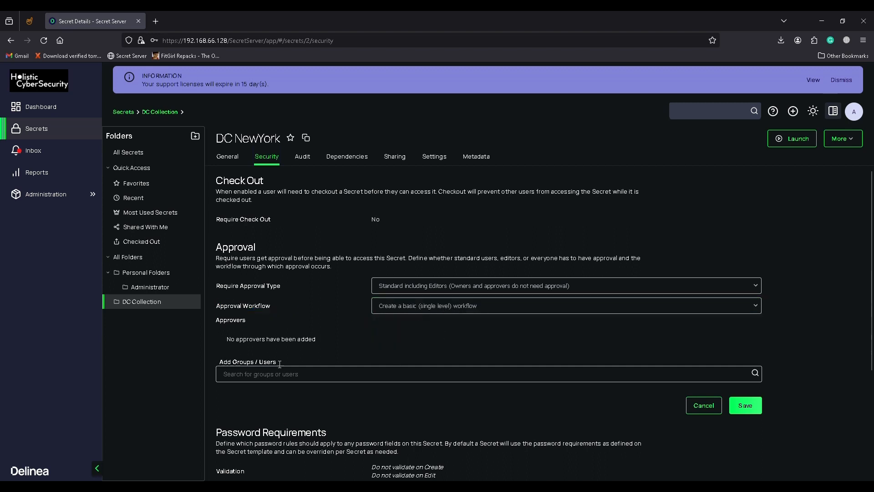
{"action": "left_click", "coordinate": [463, 309]}
{"action": "left_click", "coordinate": [419, 319]}
- Add the two users who share a surname as approvers and save the approval settings
{"action": "left_click", "coordinate": [269, 378]}
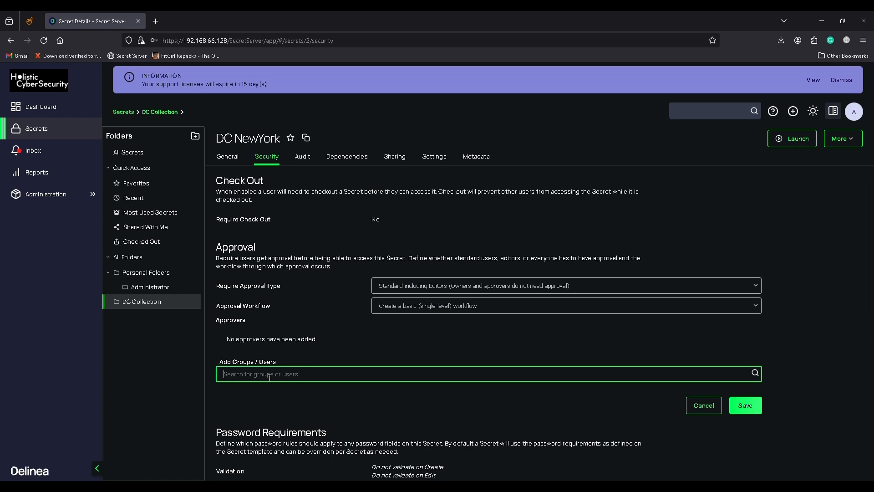
{"action": "type", "text": "Rick"}
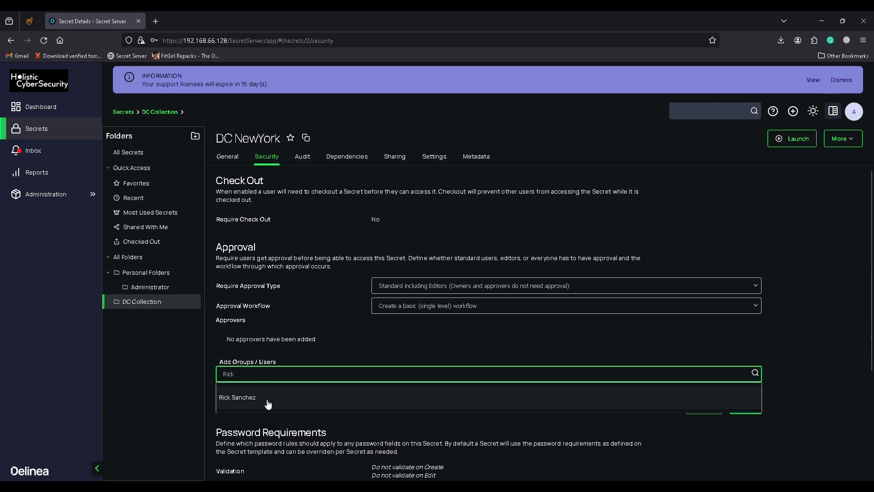
{"action": "left_click", "coordinate": [349, 402]}
{"action": "type", "text": "Morty"}
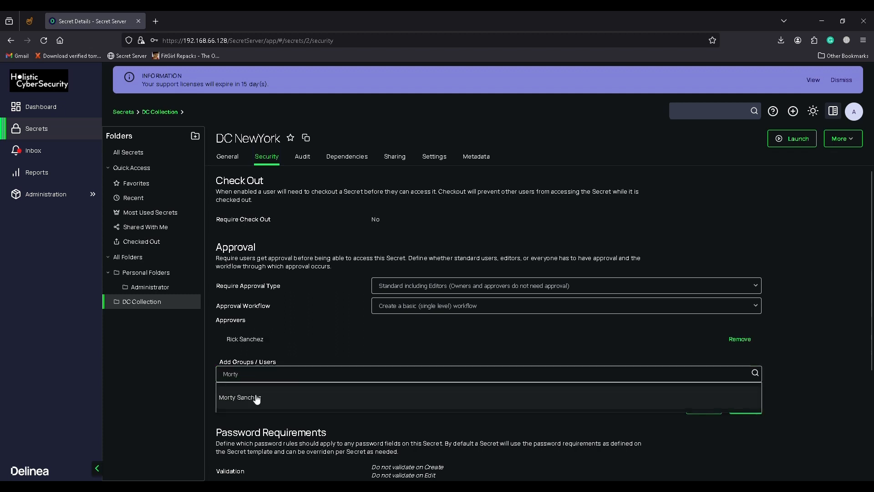
{"action": "left_click", "coordinate": [253, 398]}
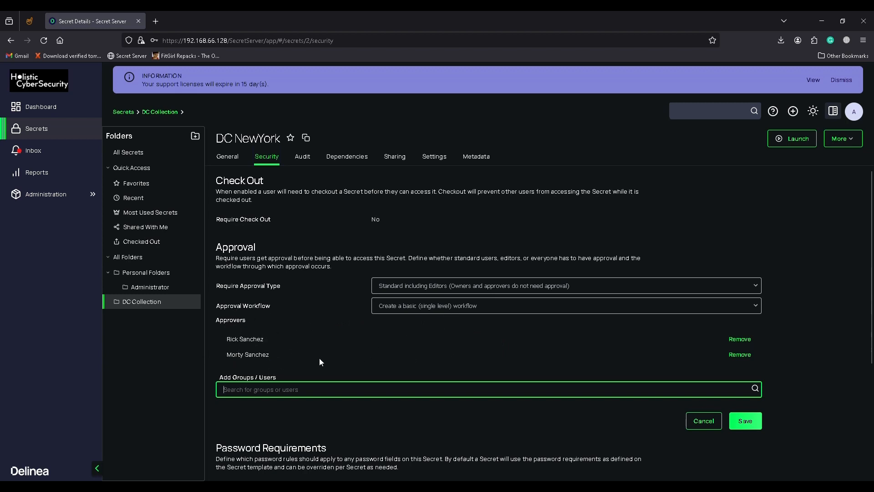
{"action": "mouse_move", "coordinate": [226, 340]}
{"action": "left_mouse_down"}
{"action": "mouse_move", "coordinate": [265, 336]}
{"action": "mouse_move", "coordinate": [226, 355]}
{"action": "left_mouse_up"}
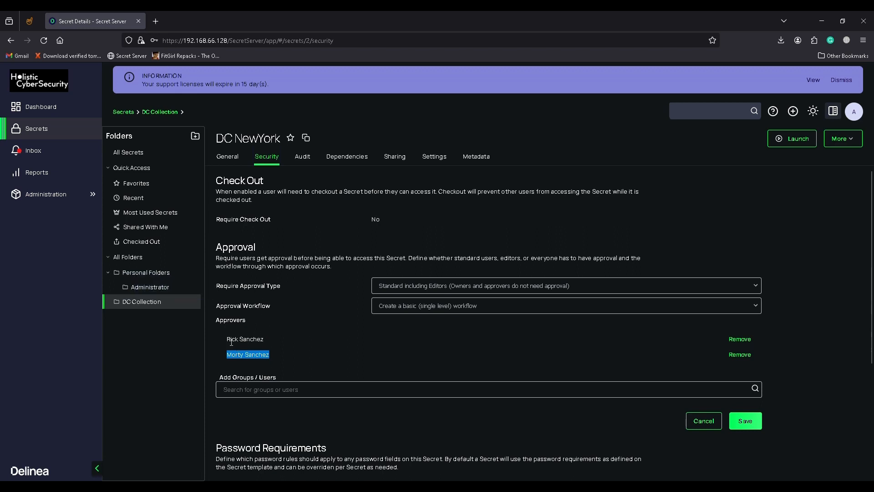
{"action": "left_click_drag", "start_coordinate": [228, 340], "coordinate": [282, 354]}
{"action": "left_click_drag", "start_coordinate": [227, 339], "coordinate": [225, 358]}
{"action": "left_click", "coordinate": [748, 423]}
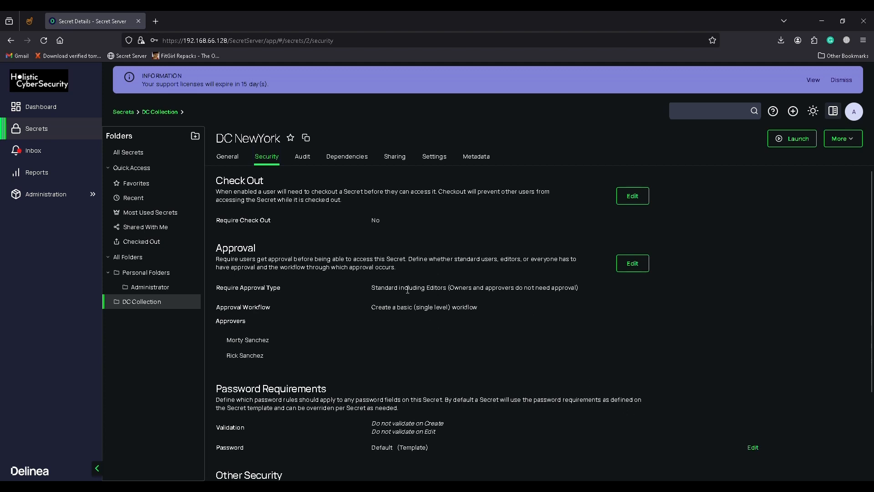
- Review the saved approval type in the DC NewYork secret's security settings
{"action": "left_click_drag", "start_coordinate": [370, 289], "coordinate": [443, 288]}
{"action": "left_click", "coordinate": [448, 289]}
{"action": "double_click", "coordinate": [453, 289]}
{"action": "left_click", "coordinate": [458, 290]}
{"action": "left_click_drag", "start_coordinate": [450, 289], "coordinate": [474, 291]}
- Review the roles in the DC NewYork secret's sharing permissions, including the available role options, and return to its general information
{"action": "left_click", "coordinate": [395, 156]}
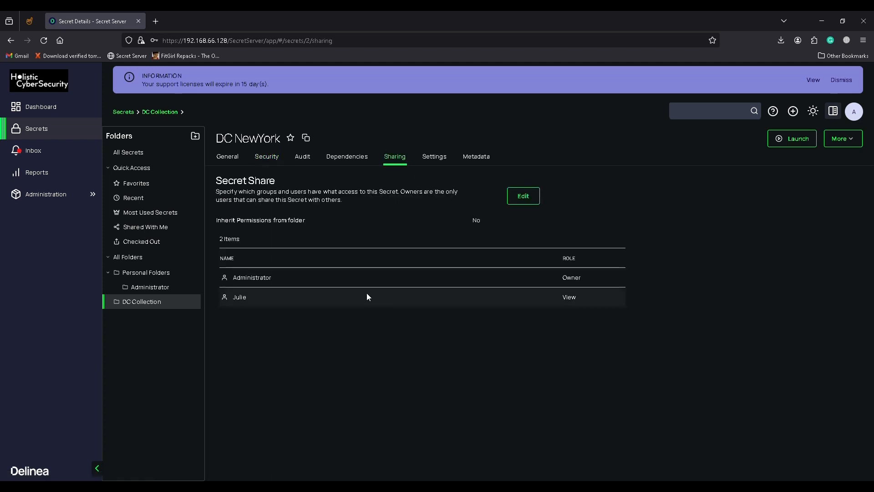
{"action": "left_click", "coordinate": [564, 296]}
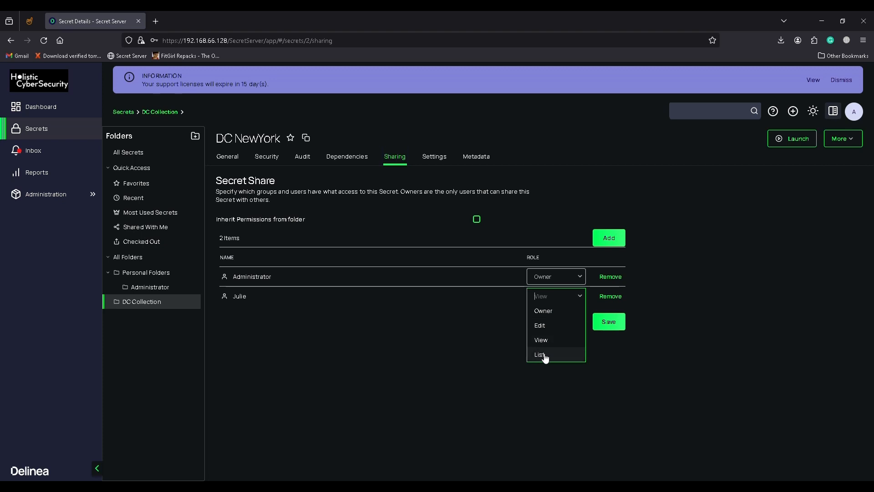
{"action": "left_click", "coordinate": [474, 346]}
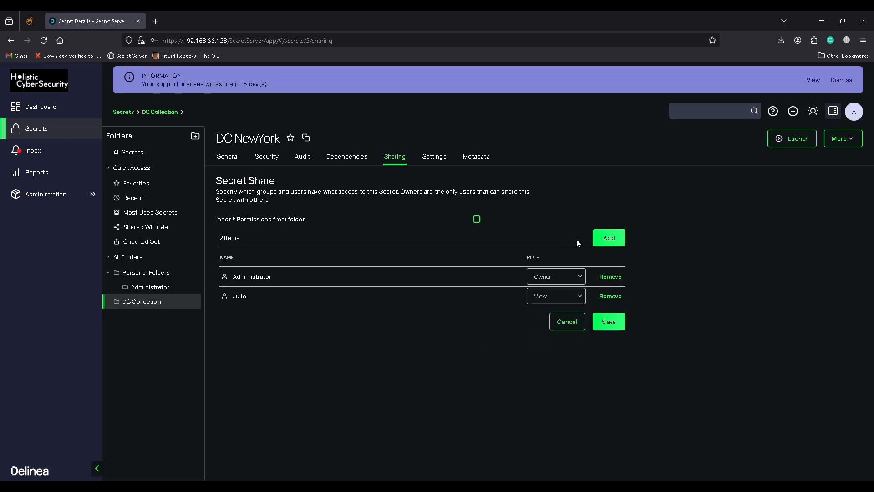
{"action": "left_click", "coordinate": [594, 322]}
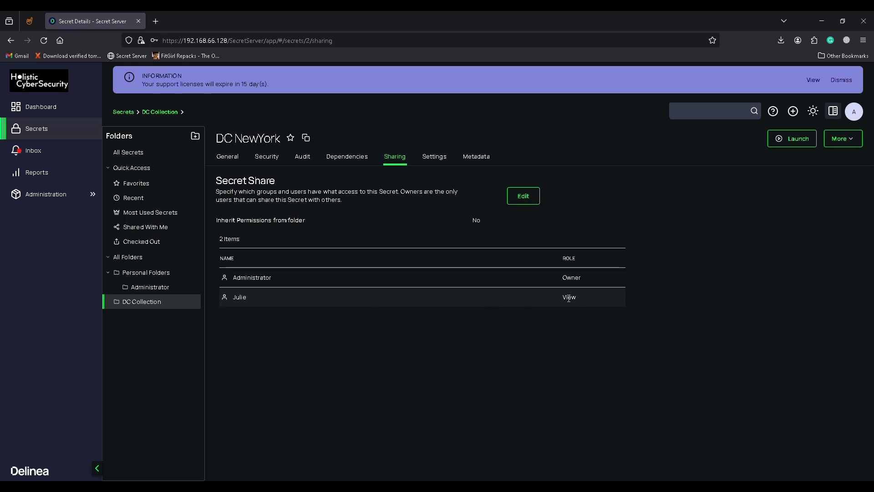
{"action": "left_click", "coordinate": [227, 158]}
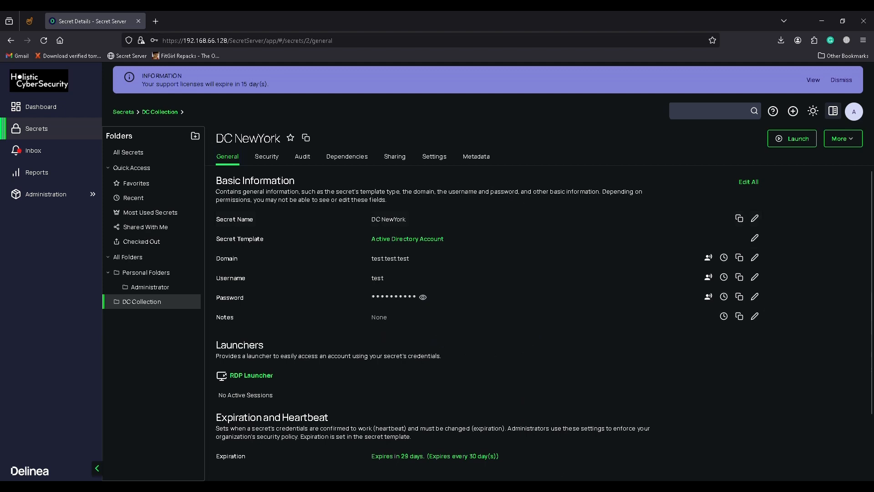
- Switch to the private browser window and log in to Secret Server as the user with View access, entering the username and account password
{"action": "mouse_move", "coordinate": [569, 485]}
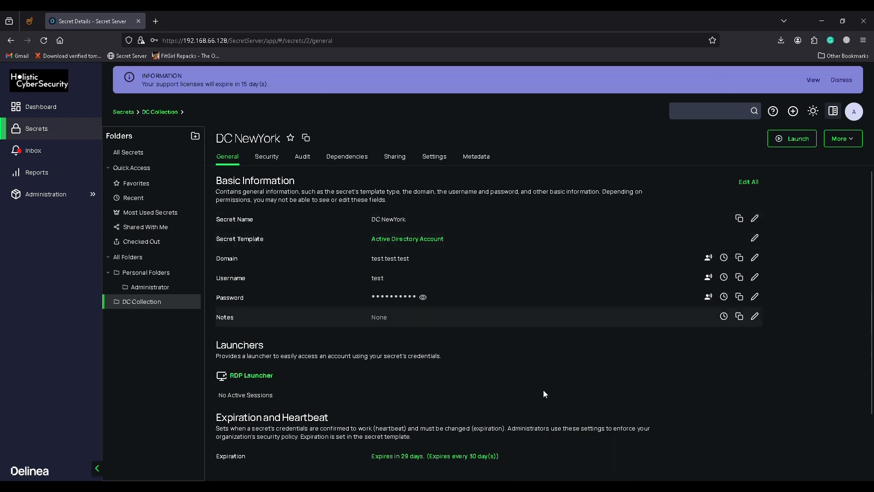
{"action": "left_click", "coordinate": [568, 485]}
{"action": "left_click", "coordinate": [497, 245]}
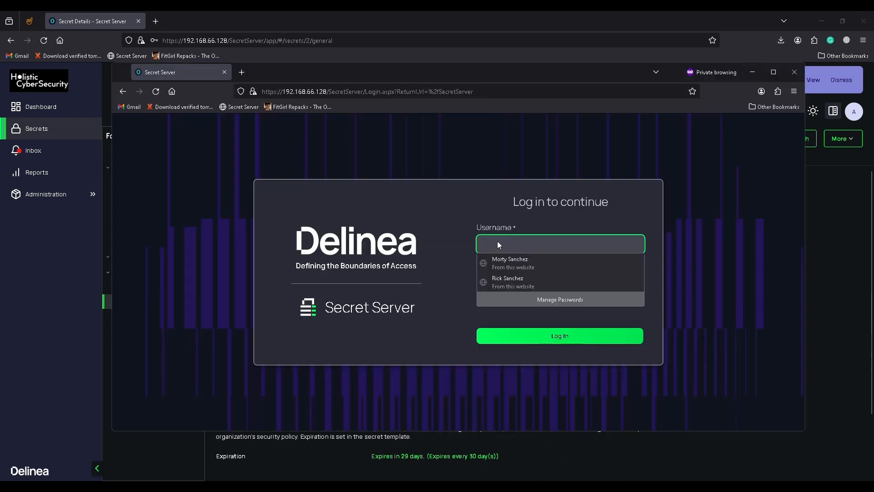
{"action": "left_click", "coordinate": [572, 238]}
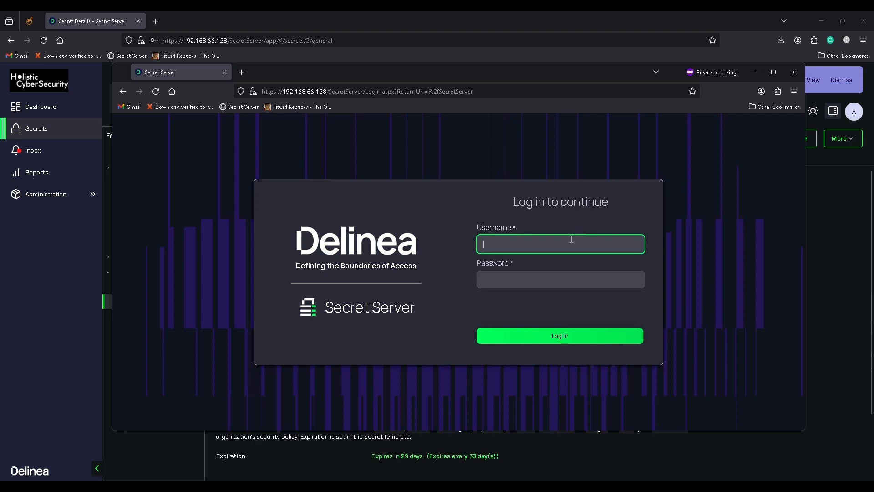
{"action": "type", "text": "julie"}
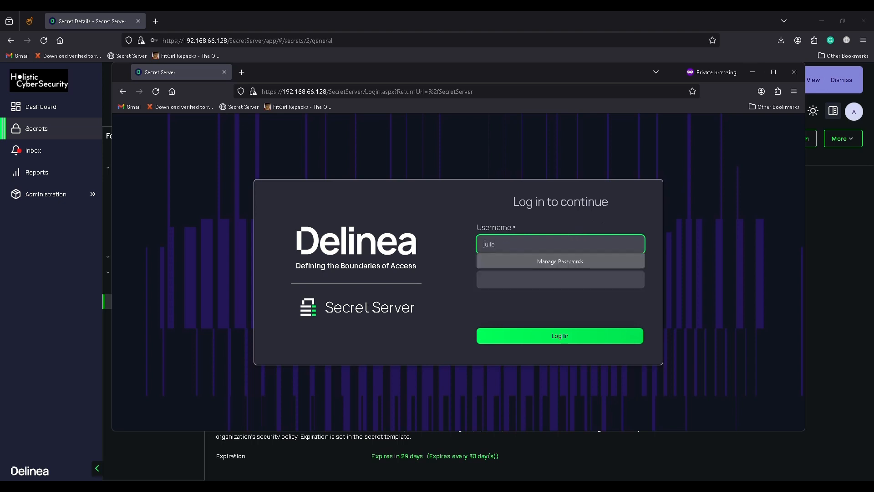
{"action": "key", "text": "Tab"}
{"action": "type", "text": "••••"}
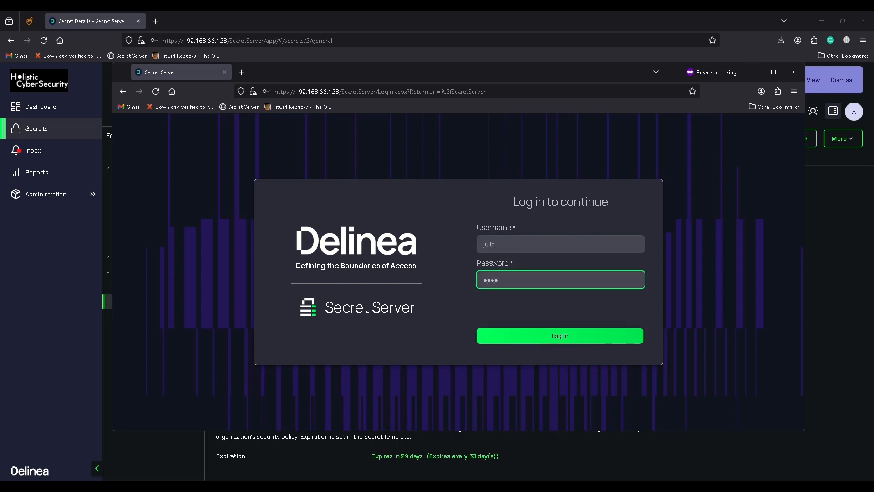
{"action": "type", "text": "•••••••"}
{"action": "key", "text": "Return"}
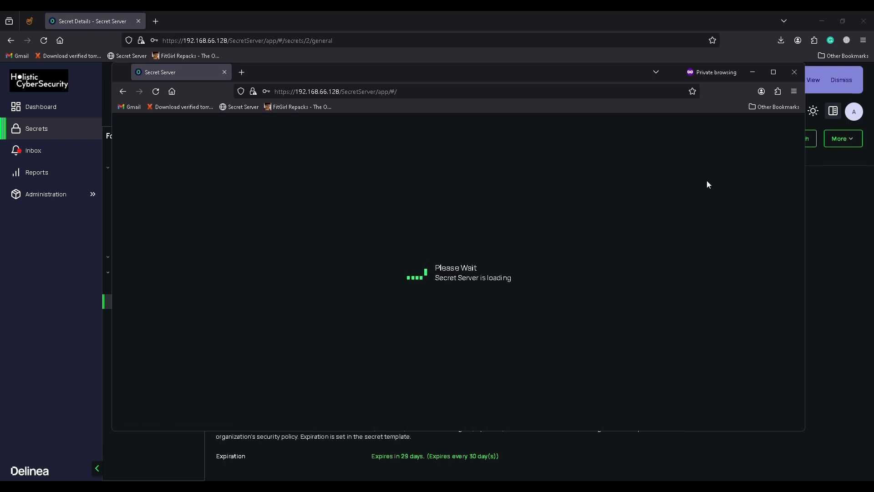
- Switch the interface to the light theme, open the DC NewYork secret and read its access notice
{"action": "left_click", "coordinate": [744, 128]}
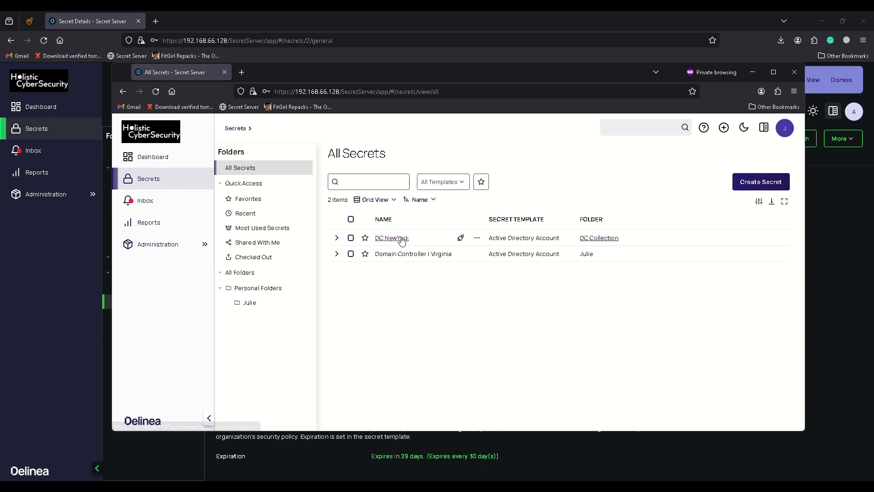
{"action": "left_click", "coordinate": [400, 240]}
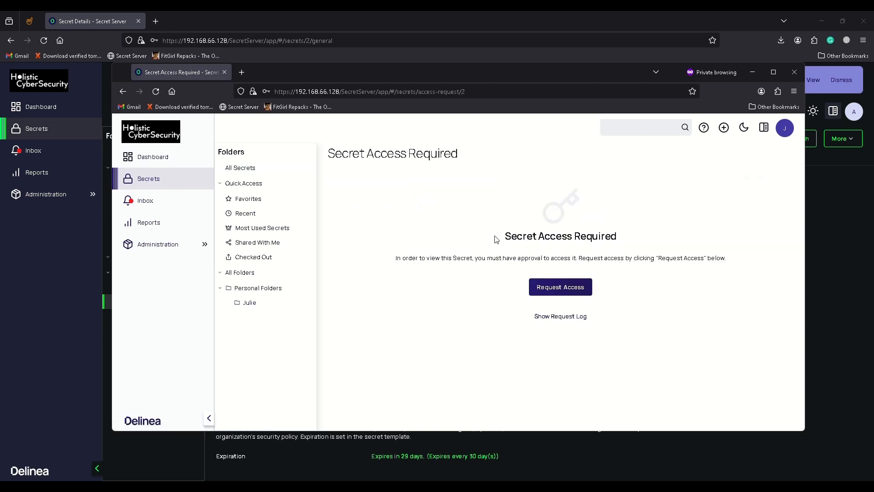
{"action": "left_click_drag", "start_coordinate": [504, 236], "coordinate": [617, 236]}
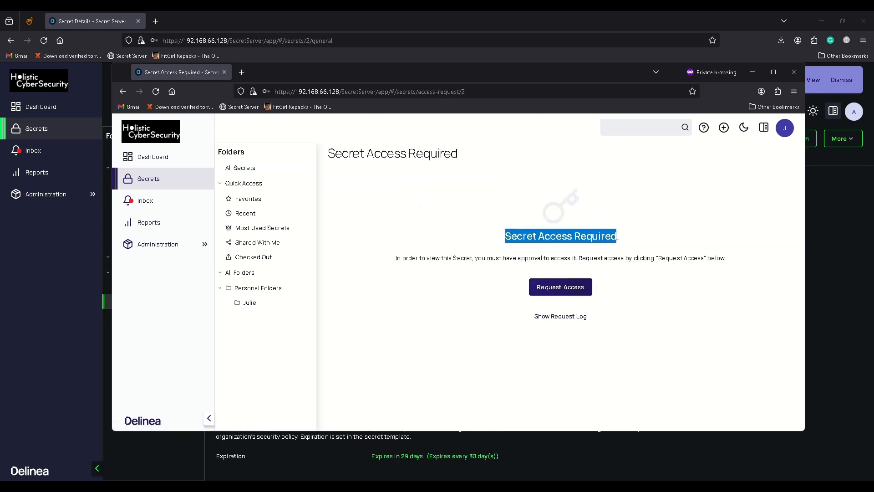
{"action": "left_click_drag", "start_coordinate": [473, 261], "coordinate": [570, 259]}
{"action": "left_click", "coordinate": [439, 254]}
{"action": "left_click_drag", "start_coordinate": [399, 256], "coordinate": [724, 262]}
{"action": "left_click", "coordinate": [538, 258]}
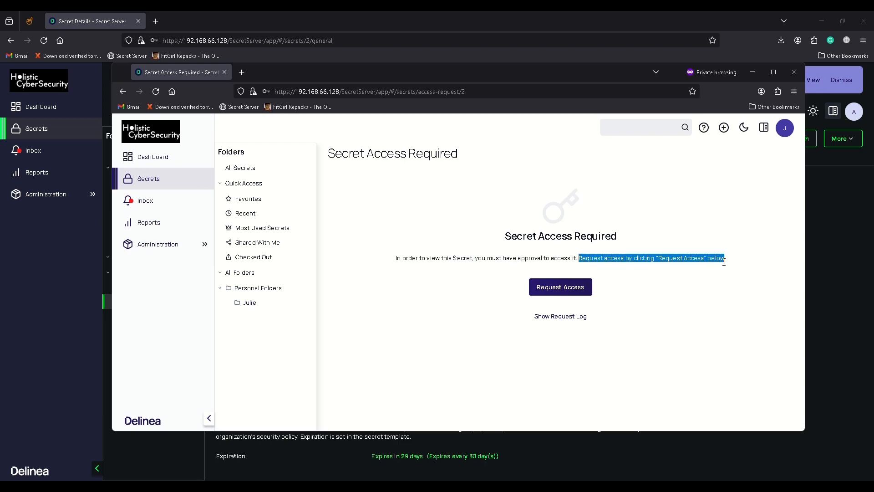
- Submit an access request for DC NewYork with duration 30 Minutes and reason "Security Checkup", and check its request log
{"action": "left_click", "coordinate": [561, 288]}
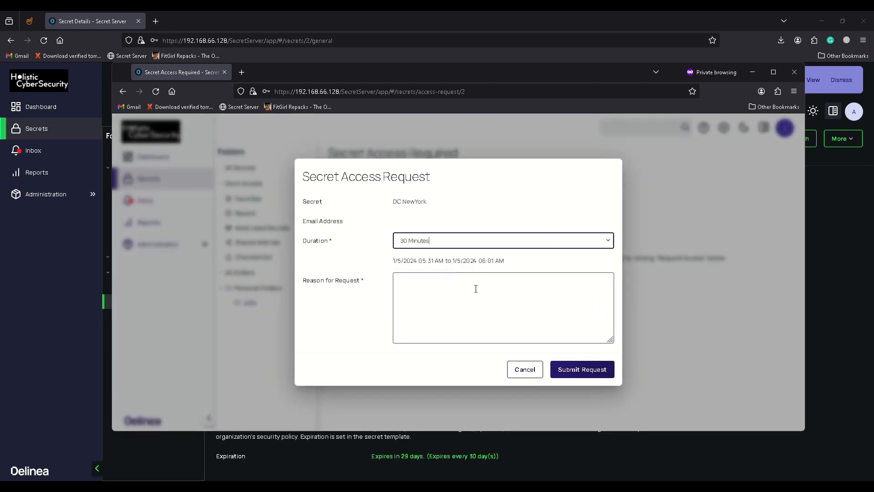
{"action": "left_click", "coordinate": [473, 239]}
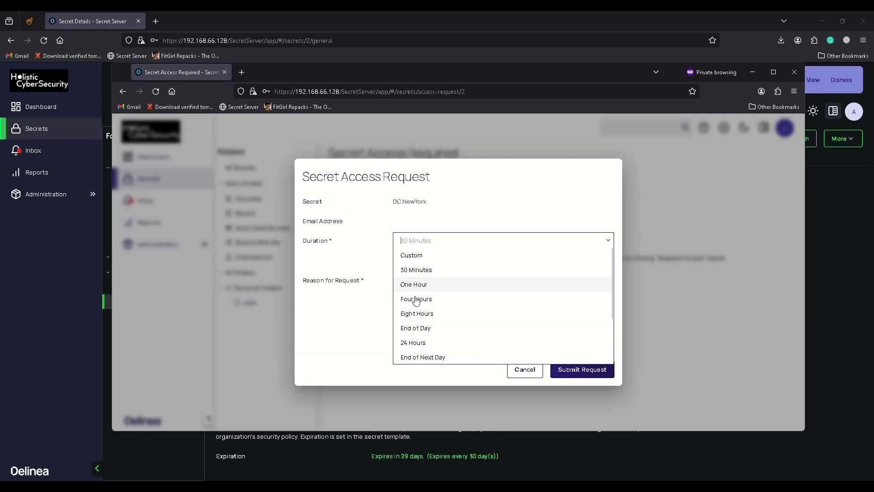
{"action": "left_click", "coordinate": [428, 271]}
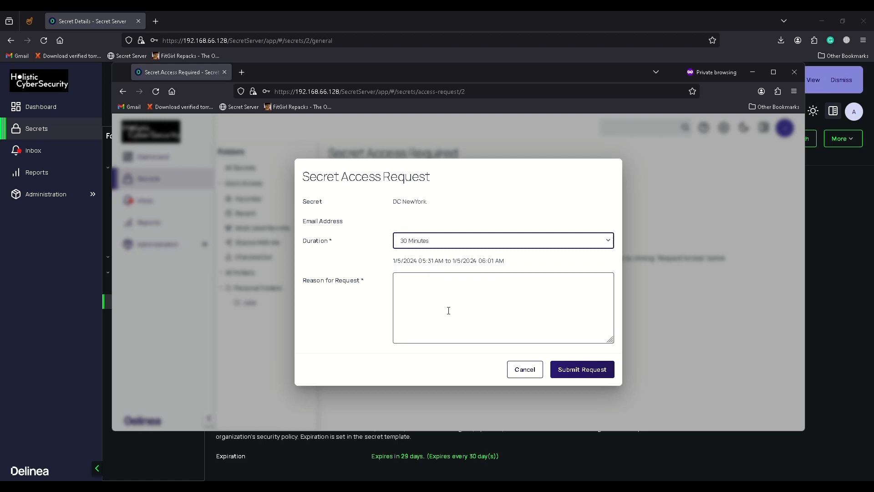
{"action": "left_click", "coordinate": [435, 298]}
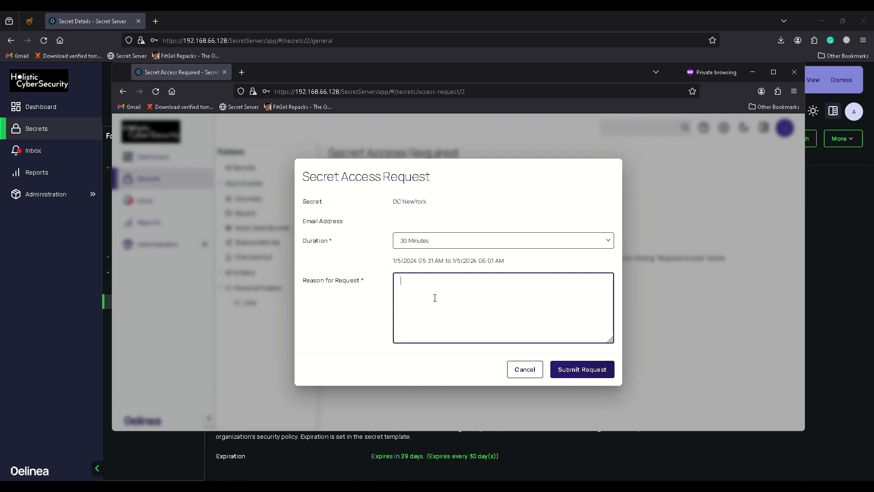
{"action": "type", "text": "Security Checkup"}
{"action": "left_click", "coordinate": [569, 369]}
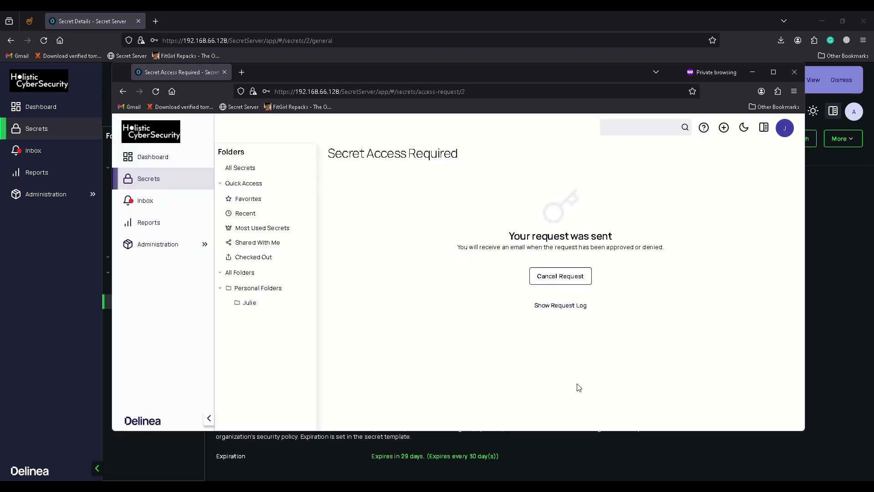
{"action": "left_click", "coordinate": [572, 306]}
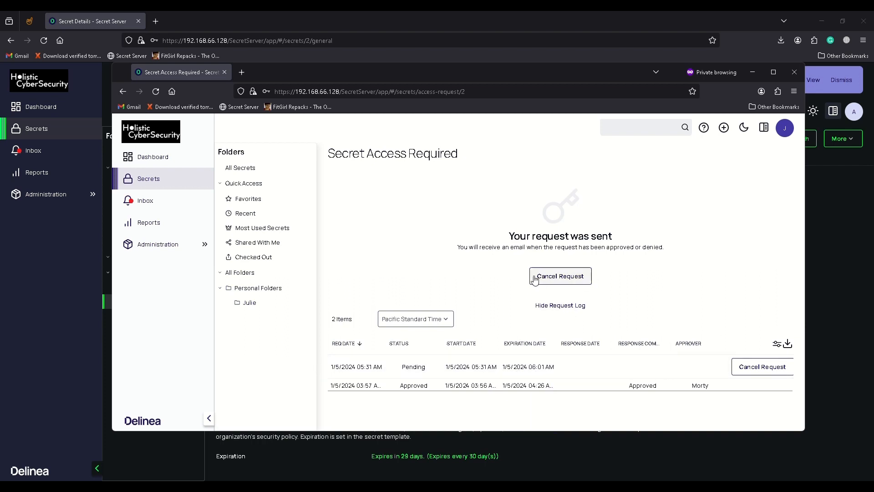
{"action": "left_click", "coordinate": [560, 307]}
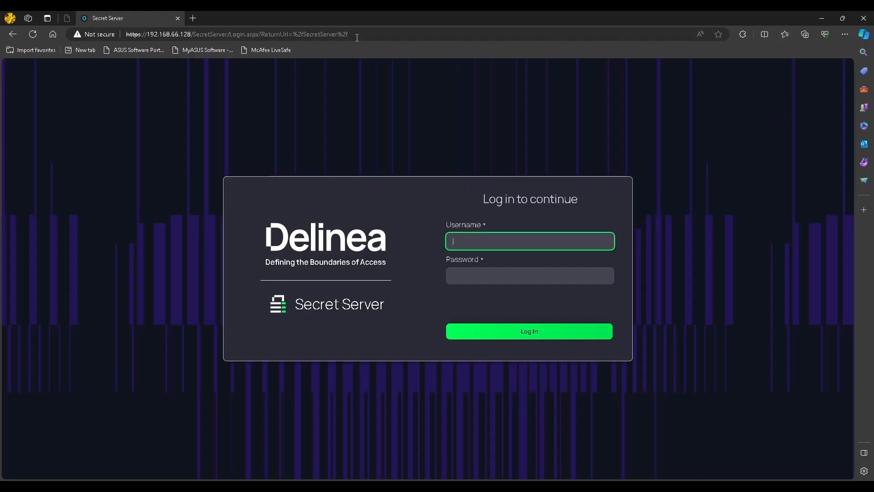
- Log in to Secret Server in Microsoft Edge as one of the approvers, entering the approver's username and account password
{"action": "left_click", "coordinate": [470, 240]}
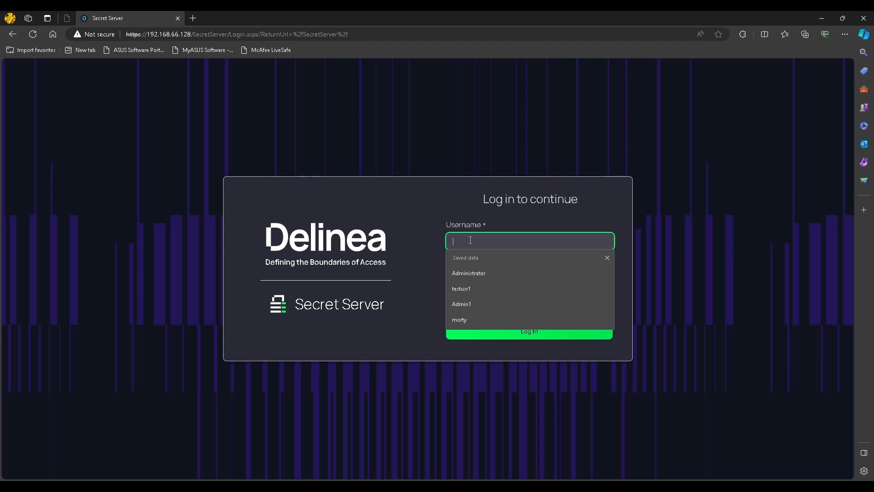
{"action": "type", "text": "ric"}
{"action": "type", "text": "k"}
{"action": "type", "text": "•"}
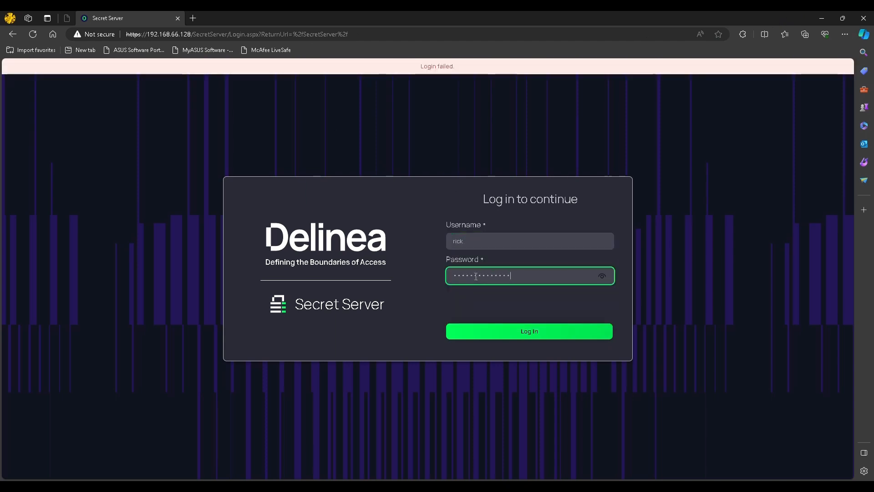
{"action": "key", "text": "Return"}
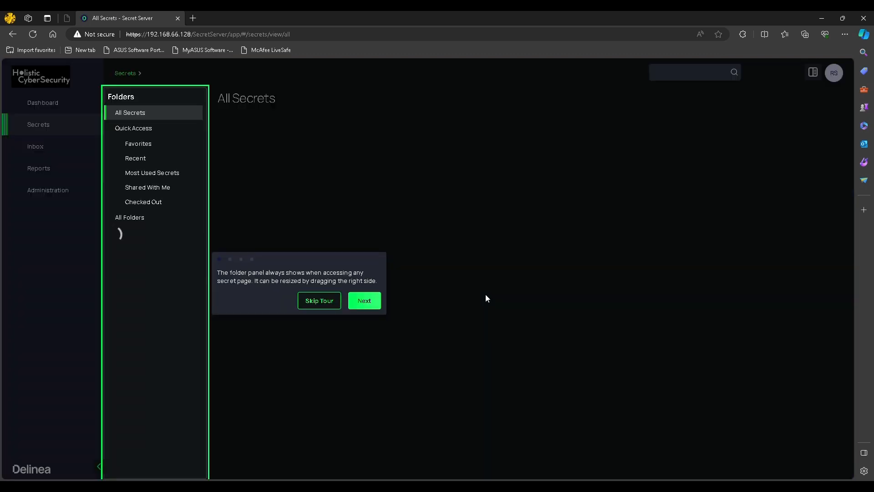
- Skip the introductory tour and open the pending DC NewYork access request from the inbox
{"action": "left_click", "coordinate": [321, 302]}
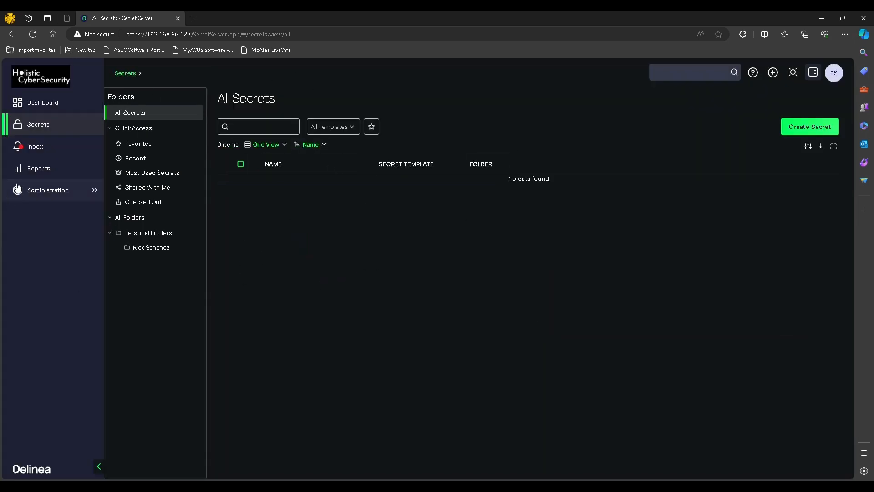
{"action": "left_click", "coordinate": [44, 151]}
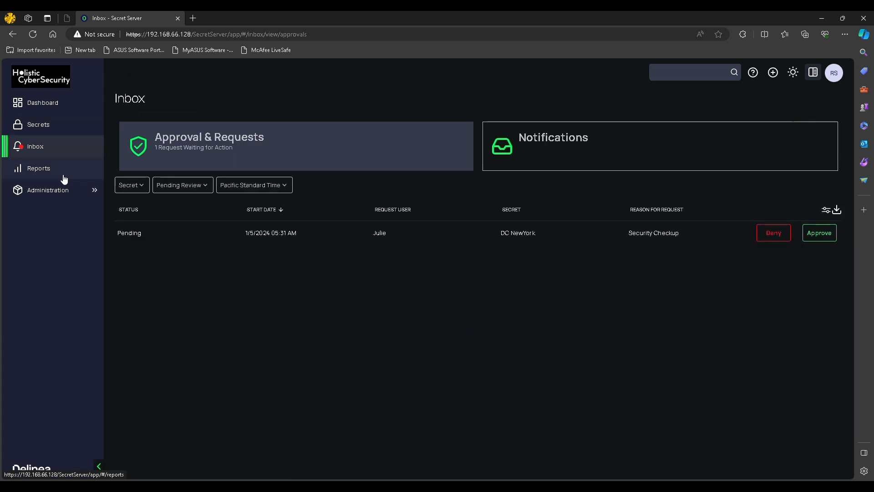
{"action": "left_click", "coordinate": [134, 233]}
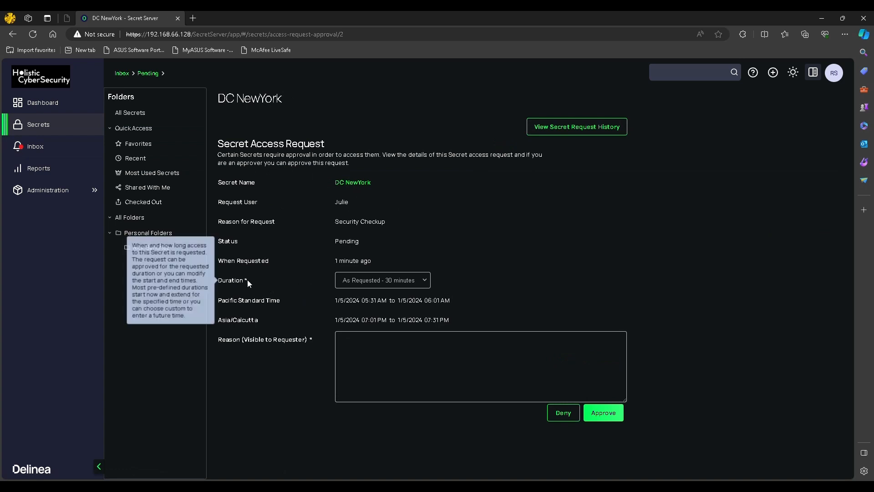
- Examine the pending request's duration options, access time windows, reason for request and requesting user
{"action": "mouse_move", "coordinate": [227, 283]}
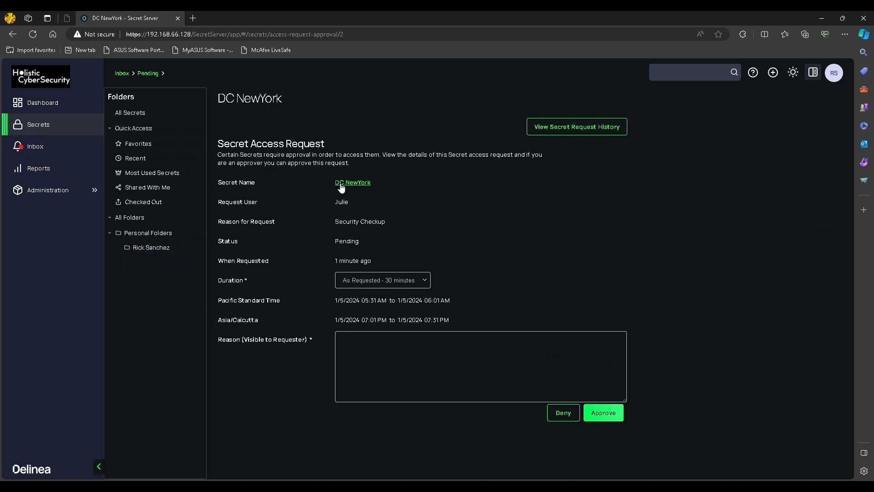
{"action": "left_click", "coordinate": [396, 283]}
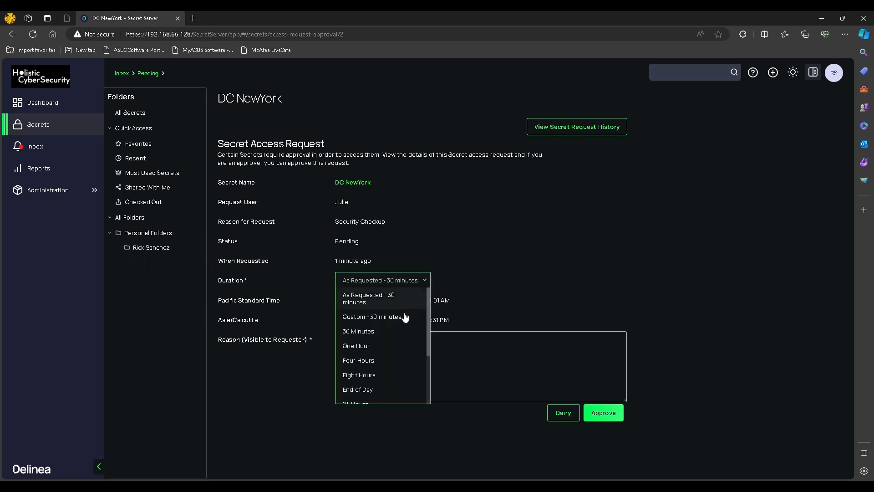
{"action": "left_click", "coordinate": [425, 284]}
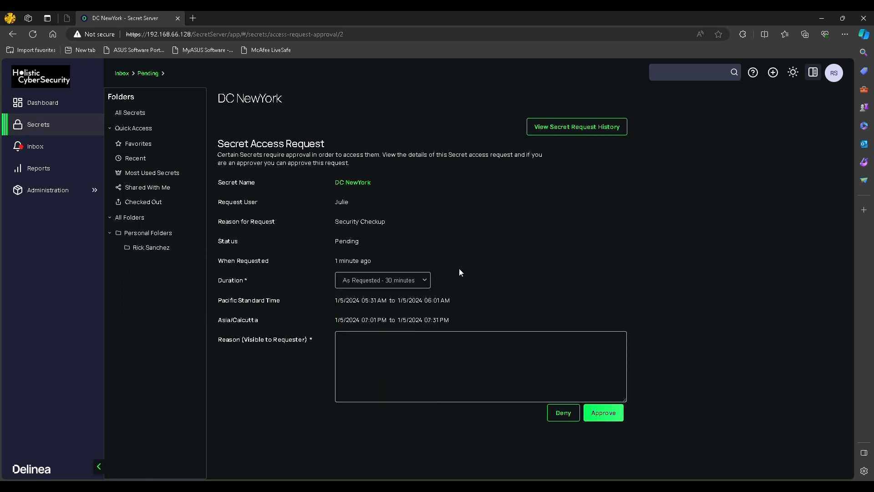
{"action": "left_click_drag", "start_coordinate": [340, 301], "coordinate": [485, 301]}
{"action": "left_click_drag", "start_coordinate": [335, 320], "coordinate": [498, 319]}
{"action": "left_click_drag", "start_coordinate": [217, 222], "coordinate": [392, 222]}
{"action": "left_click", "coordinate": [390, 219]}
{"action": "left_click", "coordinate": [415, 351]}
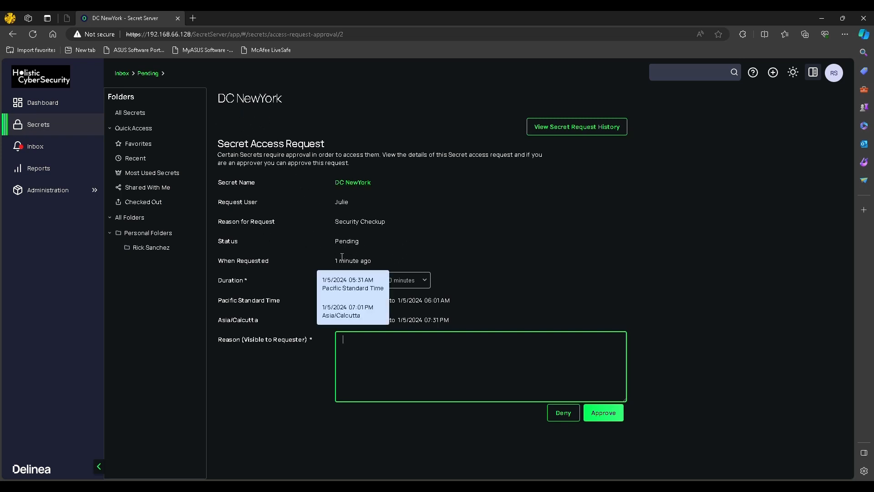
{"action": "left_click_drag", "start_coordinate": [329, 204], "coordinate": [355, 205]}
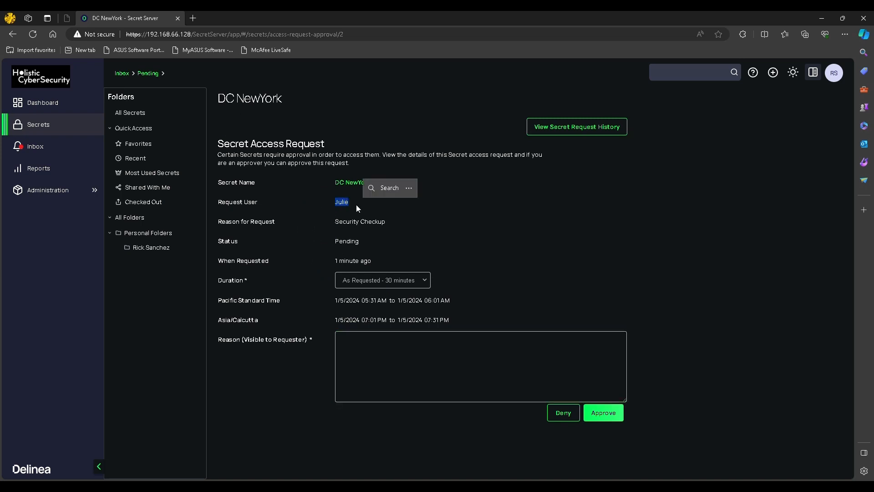
{"action": "left_click", "coordinate": [370, 217]}
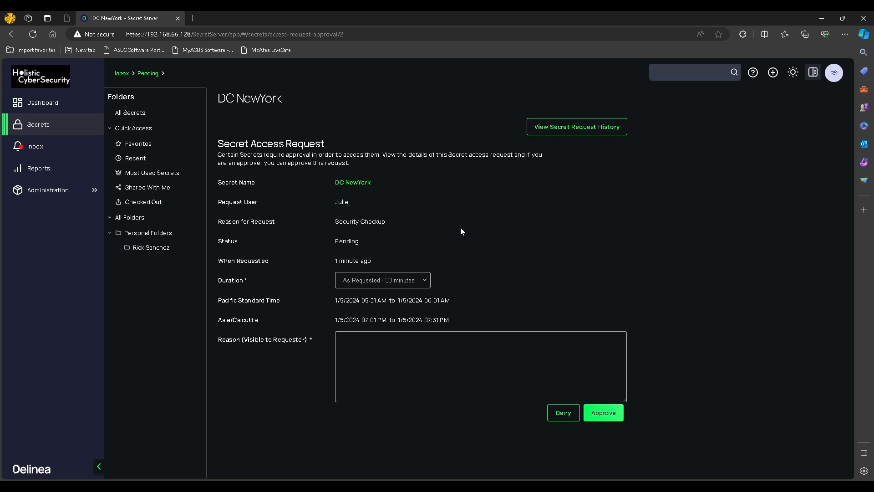
- Approve the pending DC NewYork access request with the reason "Approved for test"
{"action": "left_click", "coordinate": [425, 353]}
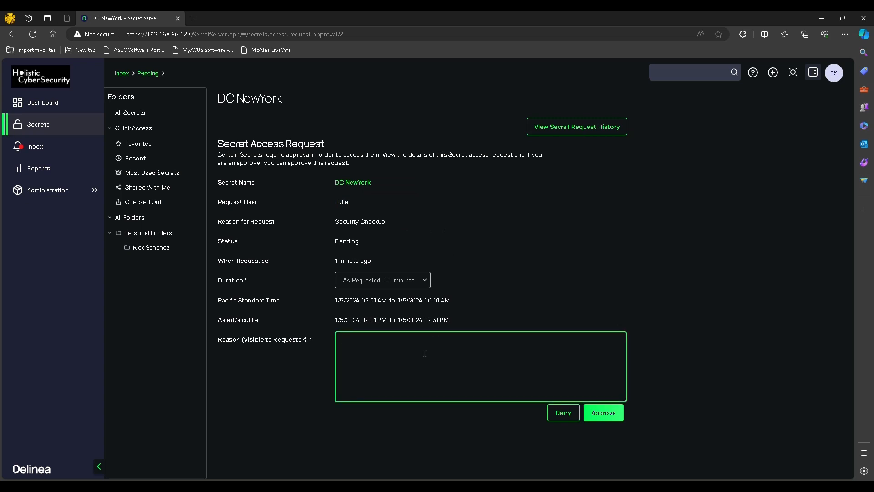
{"action": "type", "text": "Approved for test"}
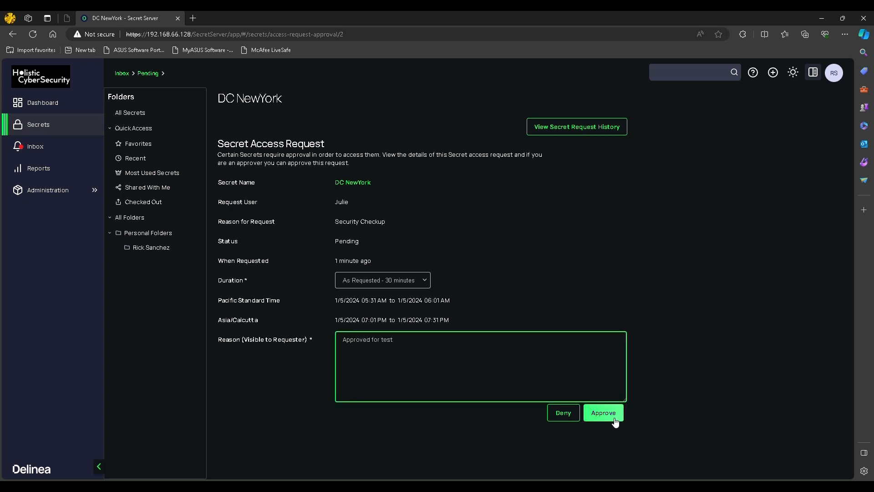
{"action": "left_click", "coordinate": [608, 416]}
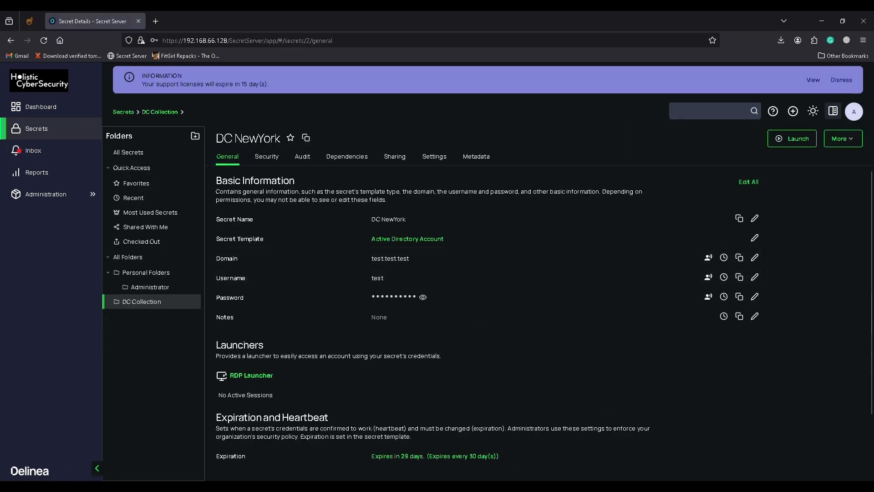
- Switch to the requester's private Firefox window, reload the secret request page and check access to DC NewYork's basic information
{"action": "key", "text": "alt+Tab"}
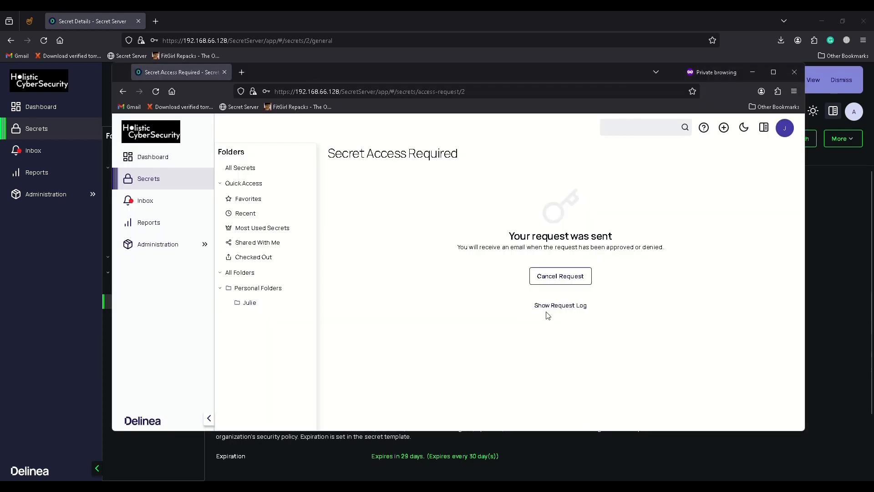
{"action": "left_click", "coordinate": [786, 129]}
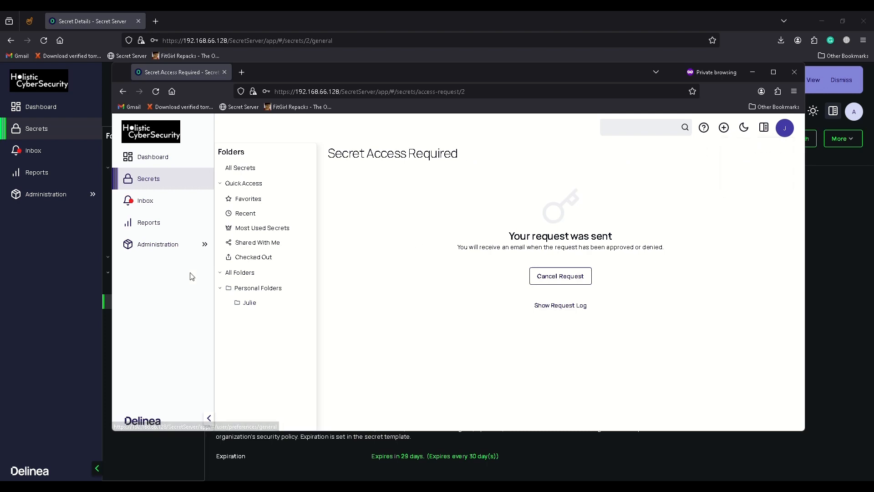
{"action": "left_click", "coordinate": [156, 183]}
{"action": "left_click", "coordinate": [154, 95]}
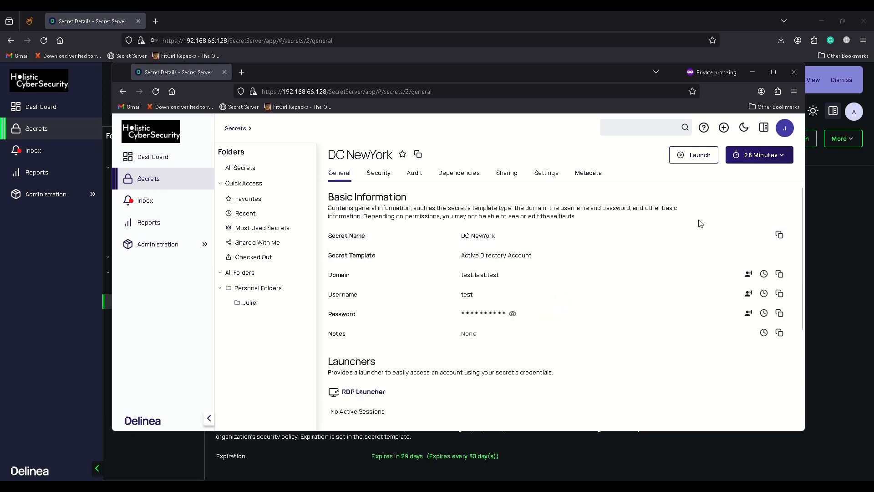
{"action": "left_click_drag", "start_coordinate": [329, 150], "coordinate": [610, 357]}
{"action": "left_click", "coordinate": [611, 358]}
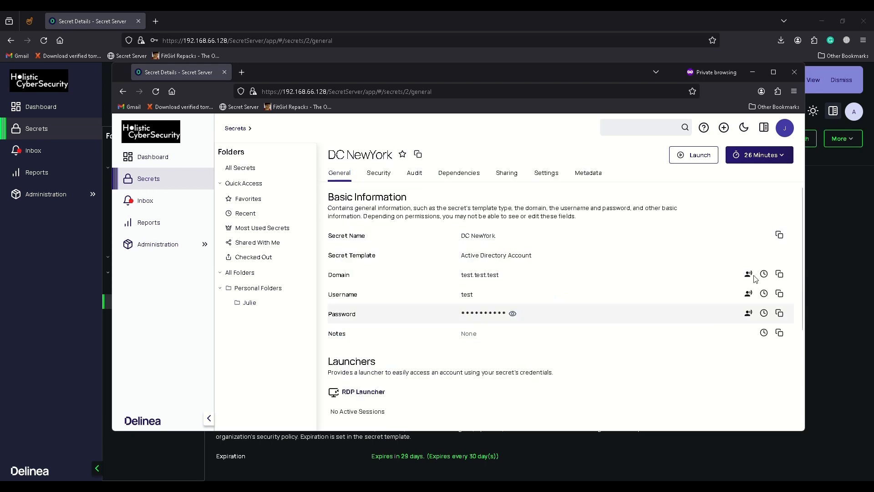
- Examine the Extend Approval option and the security and metadata details of DC NewYork as the requester
{"action": "left_click", "coordinate": [757, 160]}
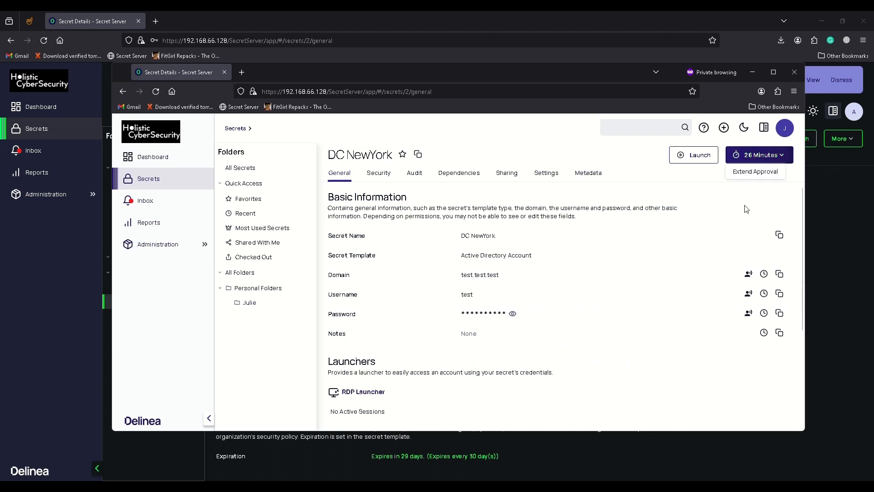
{"action": "left_click", "coordinate": [381, 175]}
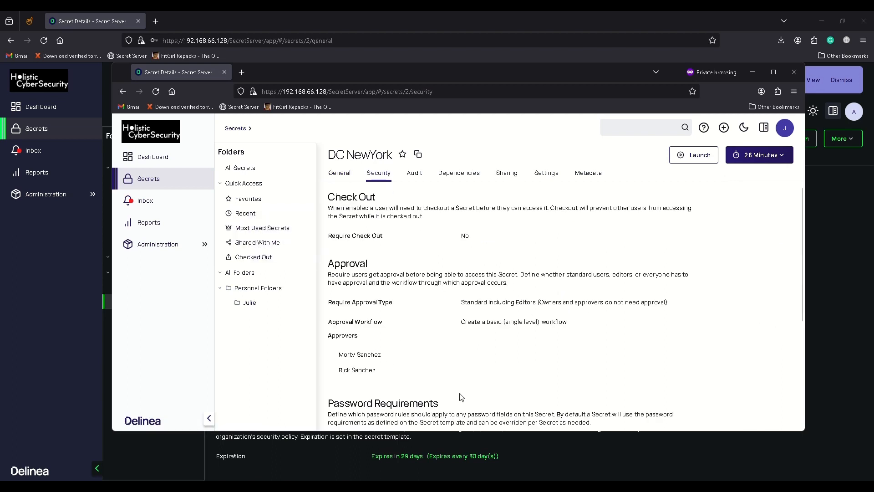
{"action": "left_click_drag", "start_coordinate": [802, 241], "coordinate": [796, 181]}
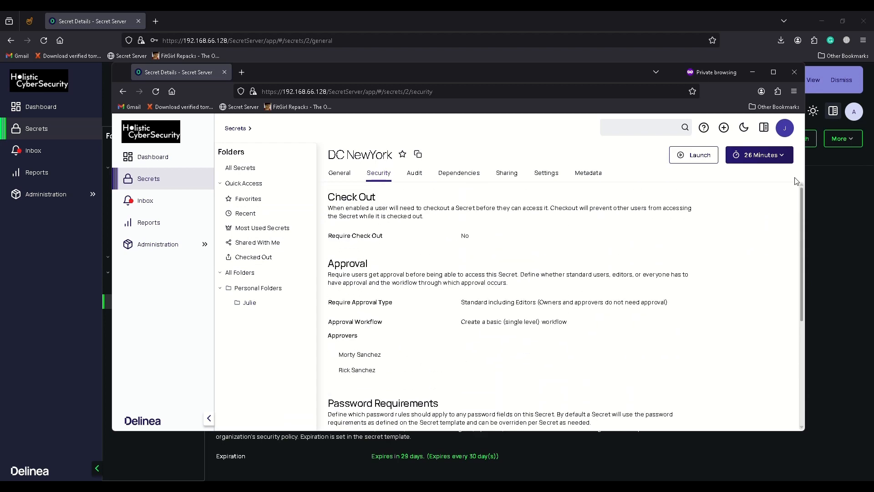
{"action": "left_click", "coordinate": [769, 155]}
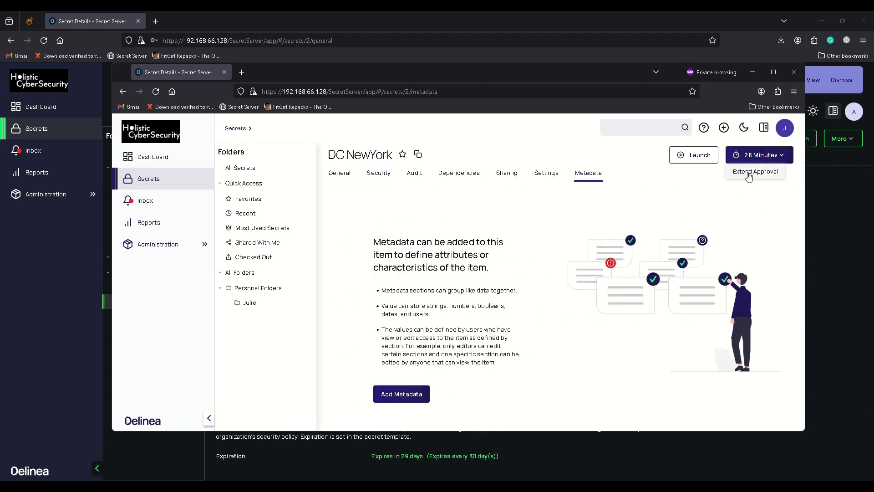
{"action": "left_click", "coordinate": [749, 177]}
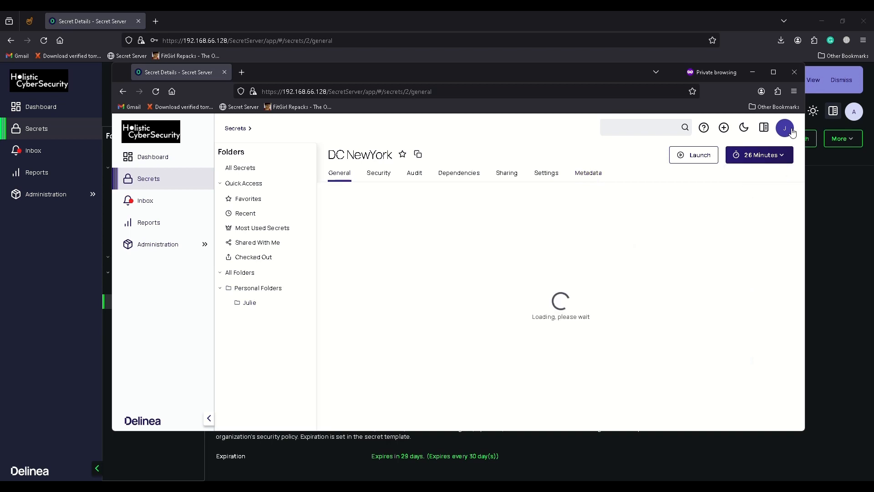
- Log the requester out of Secret Server and minimize the private browser window
{"action": "left_click", "coordinate": [786, 130]}
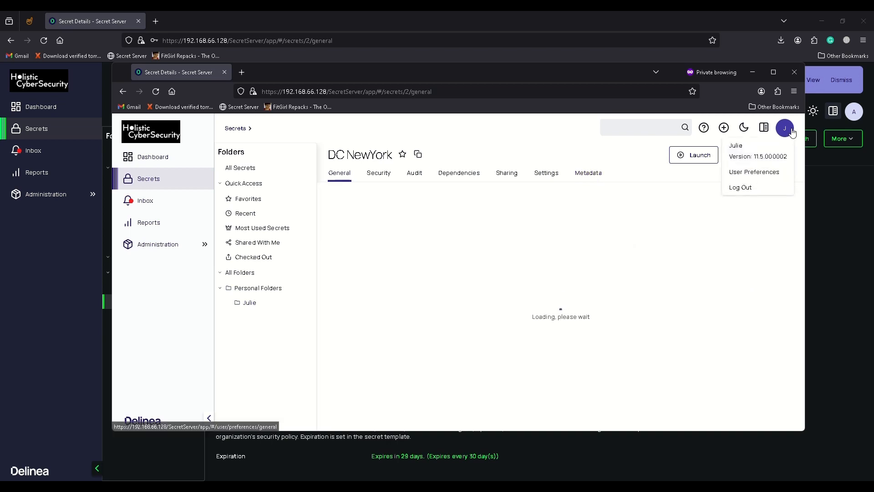
{"action": "left_click", "coordinate": [741, 188]}
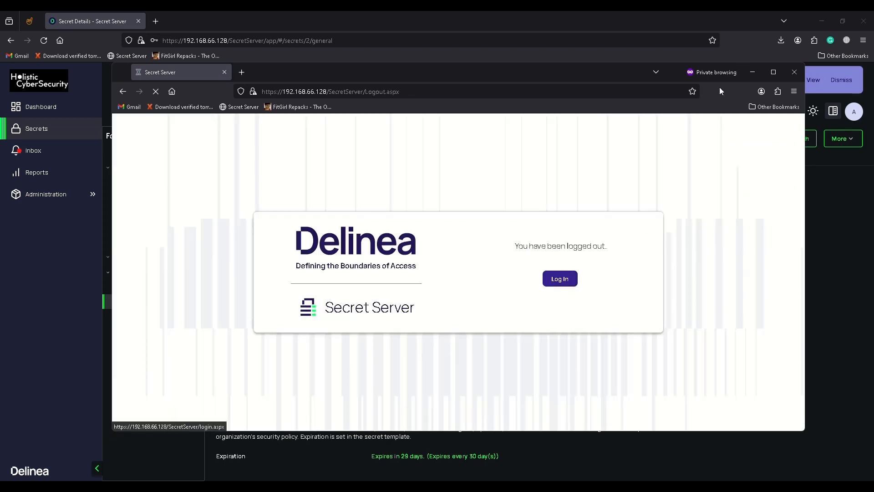
{"action": "left_click", "coordinate": [753, 73]}
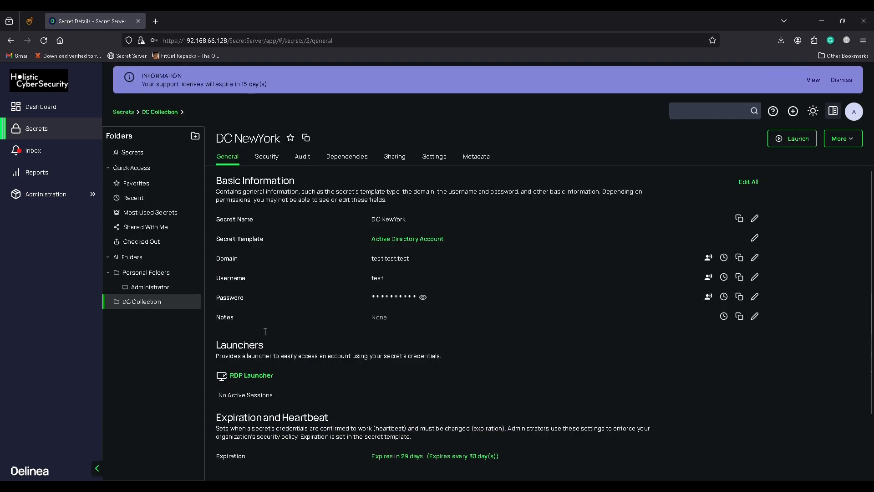
- Check which account is signed in to the main browser window and review DC NewYork's security and approval settings
{"action": "left_click", "coordinate": [862, 113]}
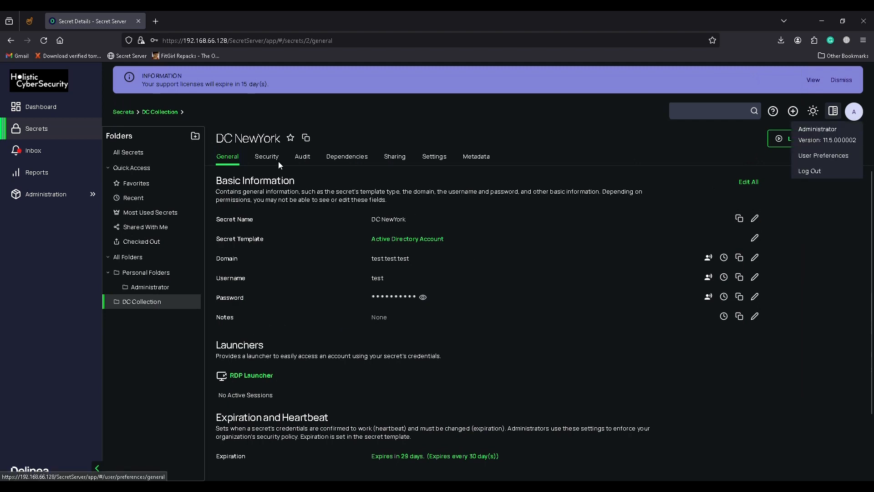
{"action": "left_click", "coordinate": [266, 154]}
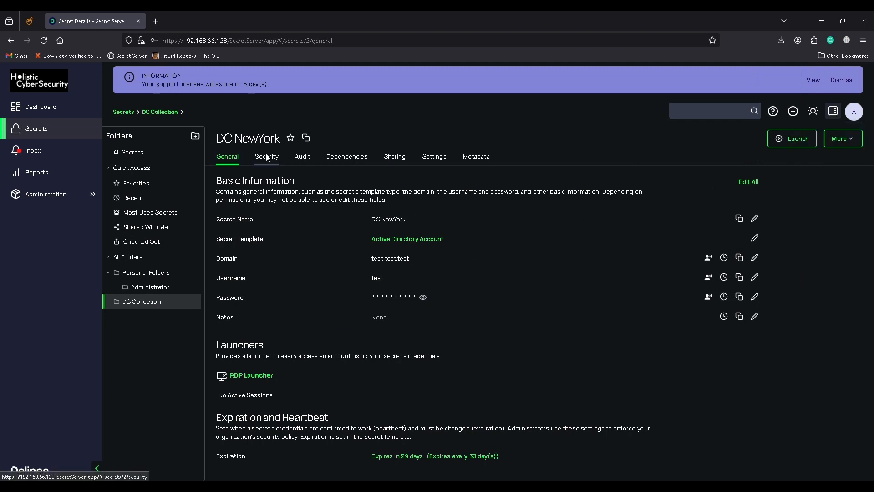
{"action": "left_click", "coordinate": [266, 157]}
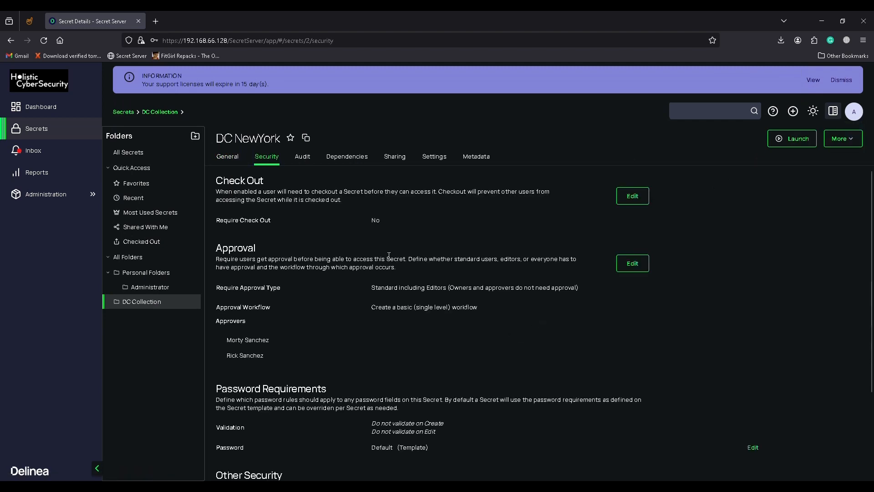
{"action": "left_click", "coordinate": [855, 112]}
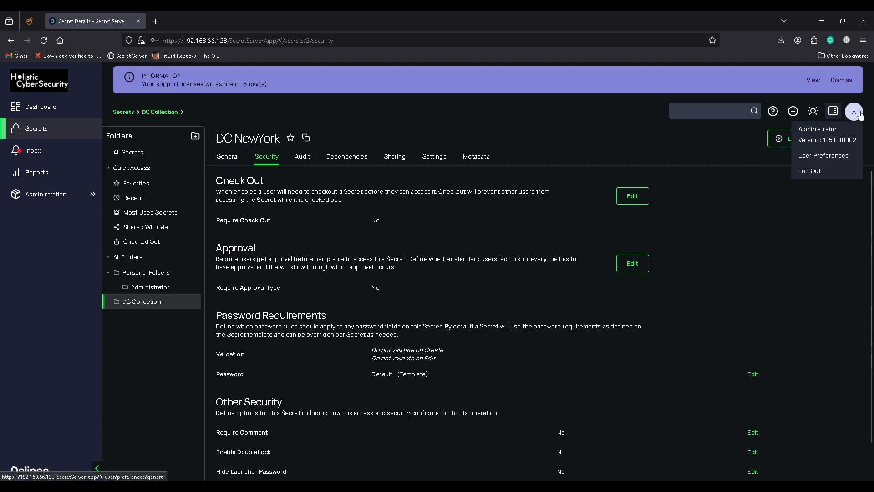
{"action": "left_click_drag", "start_coordinate": [799, 132], "coordinate": [843, 136]}
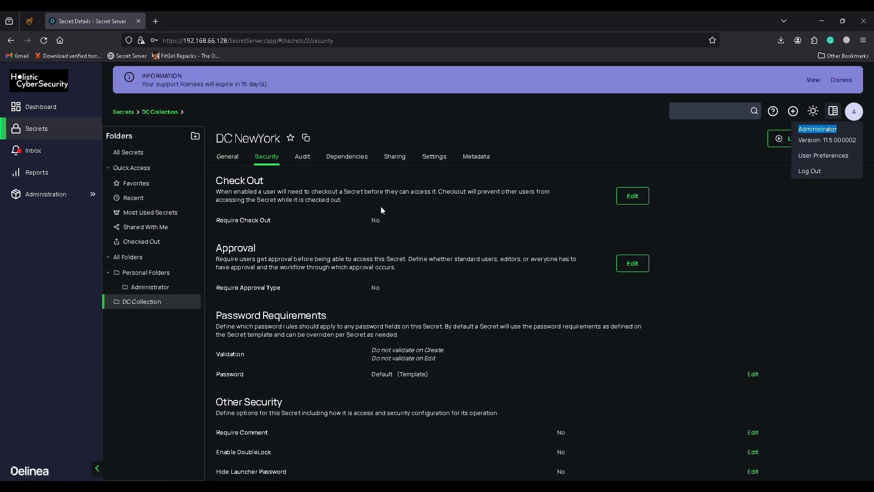
{"action": "left_click", "coordinate": [354, 196]}
{"action": "left_click", "coordinate": [229, 157]}
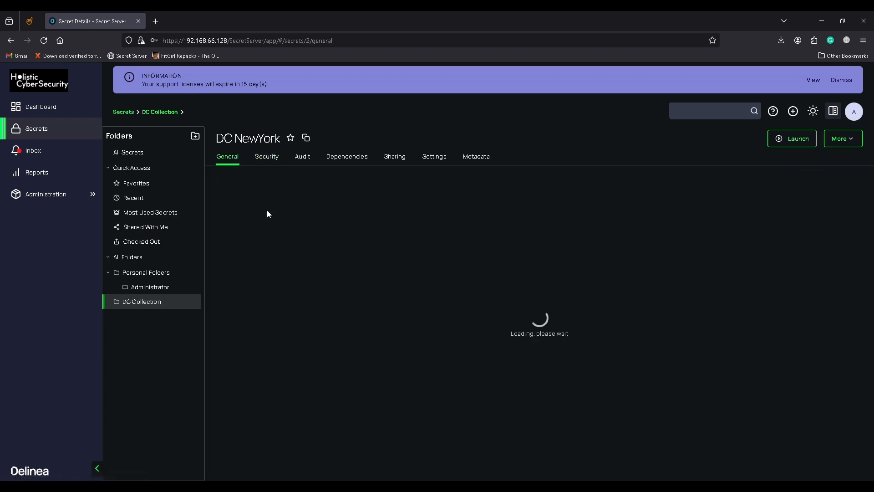
{"action": "left_click", "coordinate": [272, 163]}
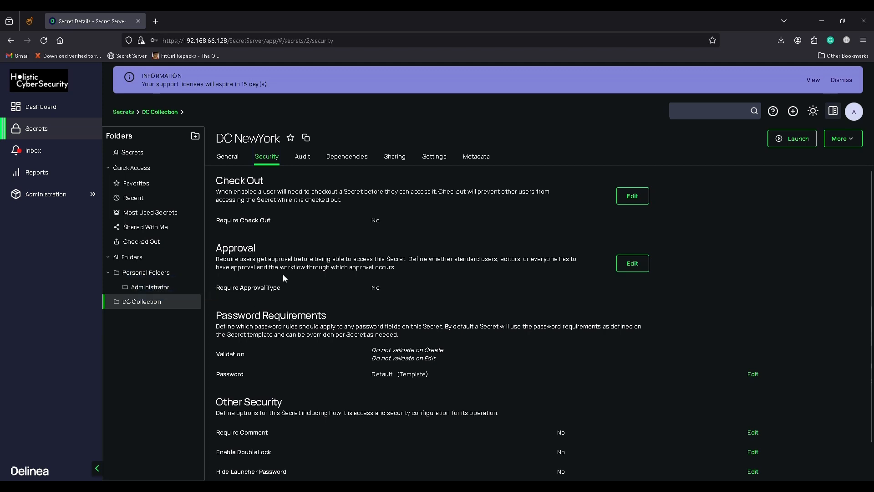
- Preview the approval workflow choices for DC NewYork under approval type Standard including Editors, and cancel the edit
{"action": "left_click", "coordinate": [639, 266]}
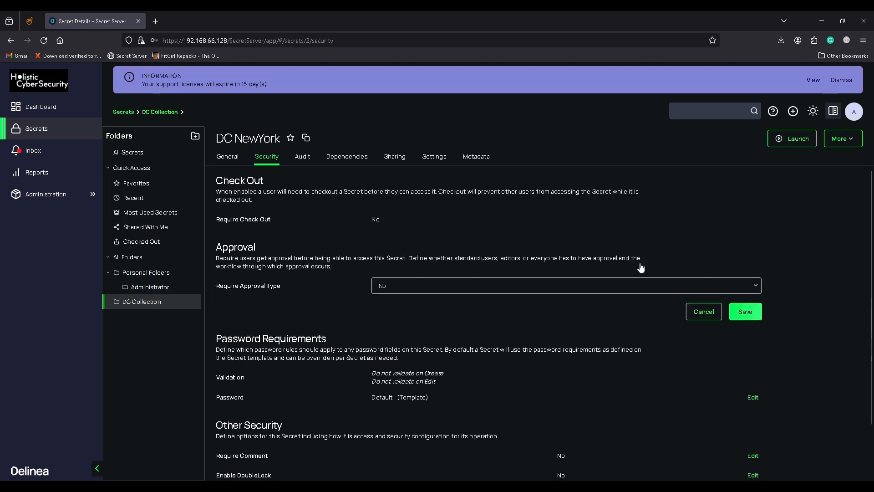
{"action": "left_click", "coordinate": [481, 290]}
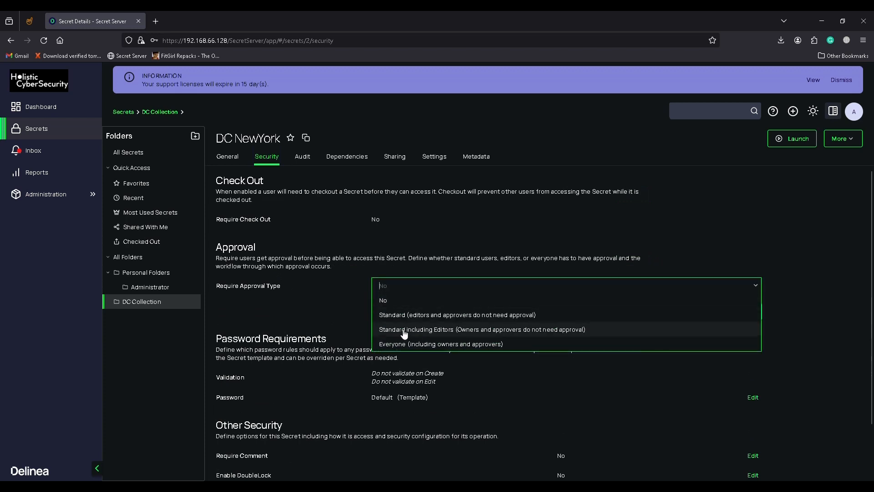
{"action": "left_click", "coordinate": [403, 331]}
{"action": "left_click", "coordinate": [413, 305]}
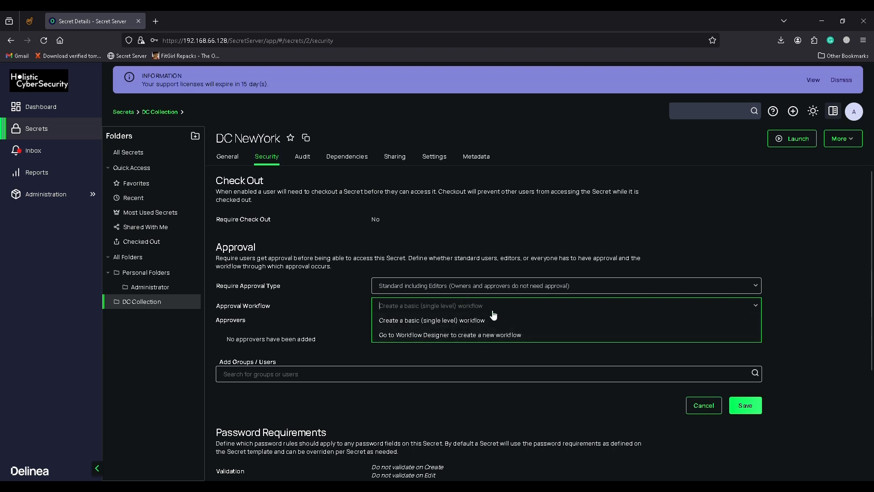
{"action": "left_click", "coordinate": [313, 321]}
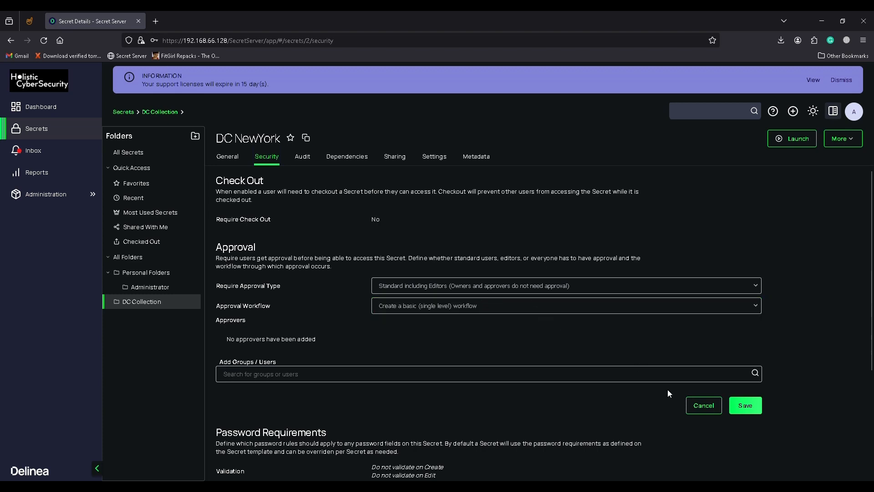
{"action": "left_click", "coordinate": [703, 405]}
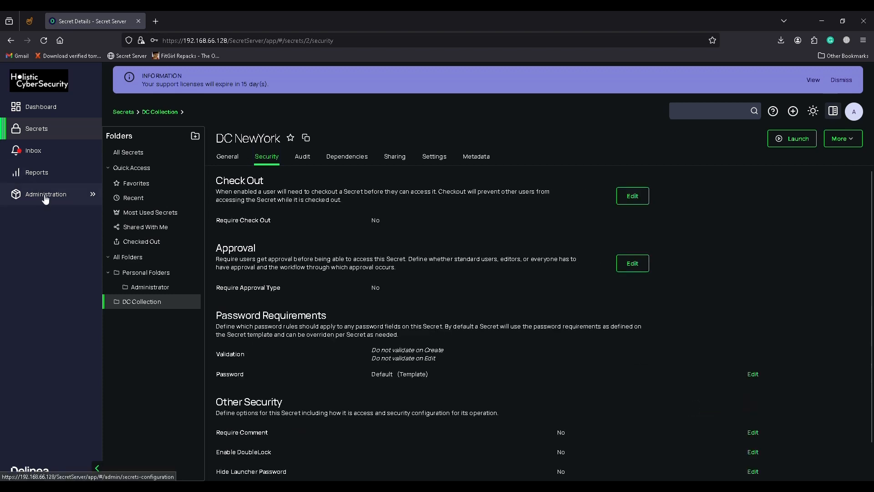
- Search the administration settings for "Workflow" and open the Workflows page
{"action": "left_click", "coordinate": [74, 194]}
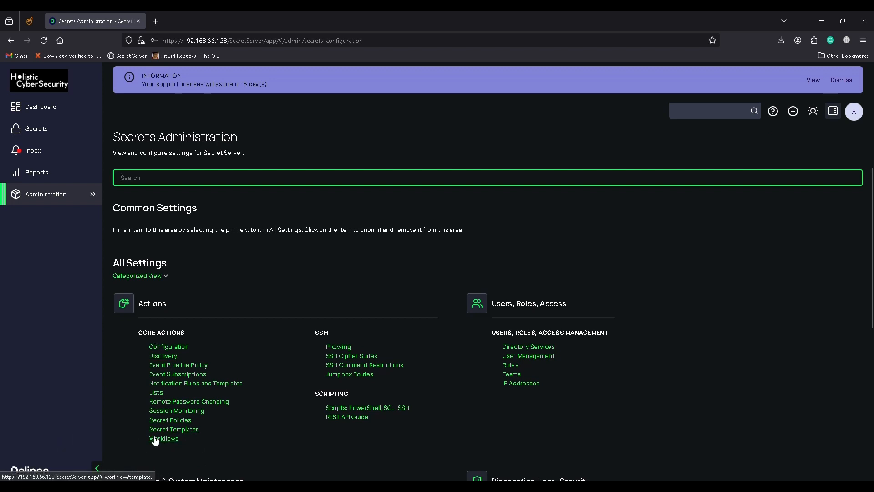
{"action": "type", "text": "Wo"}
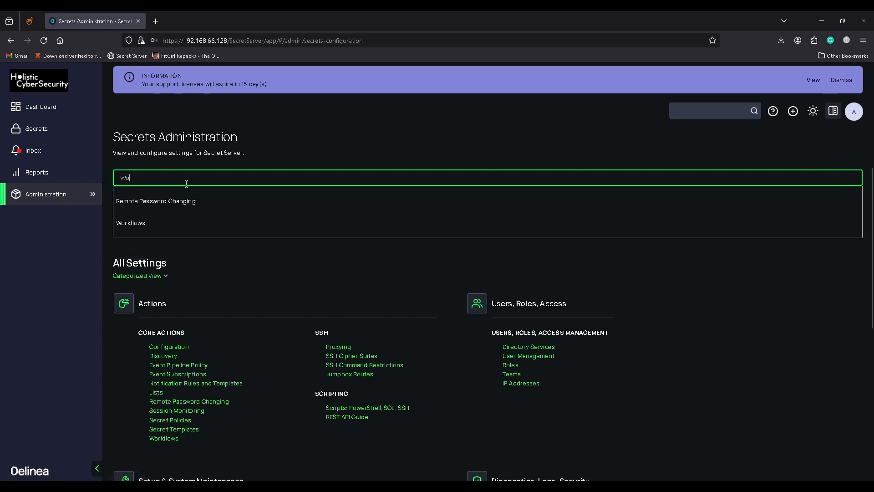
{"action": "type", "text": "rkflow"}
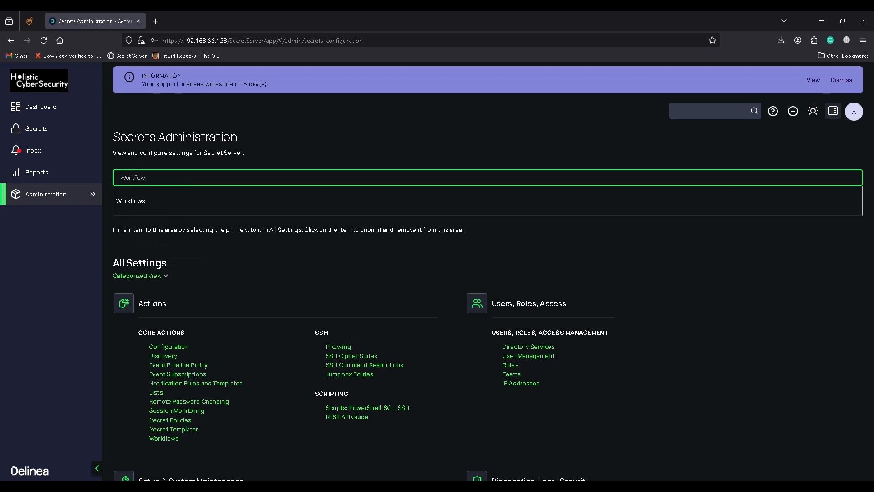
{"action": "left_click", "coordinate": [185, 200]}
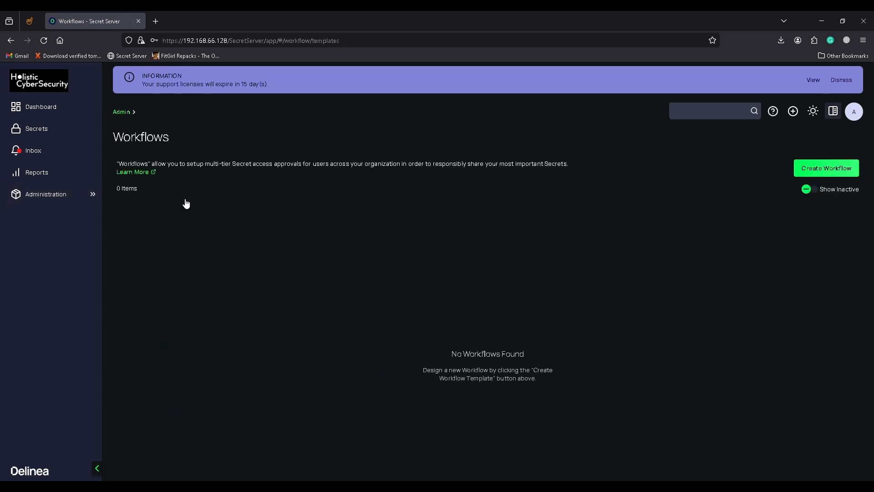
- Create an Access Request workflow named "DC Access Workflow" with the description "This wrkflow is for Domain Controllers"
{"action": "left_click", "coordinate": [818, 171]}
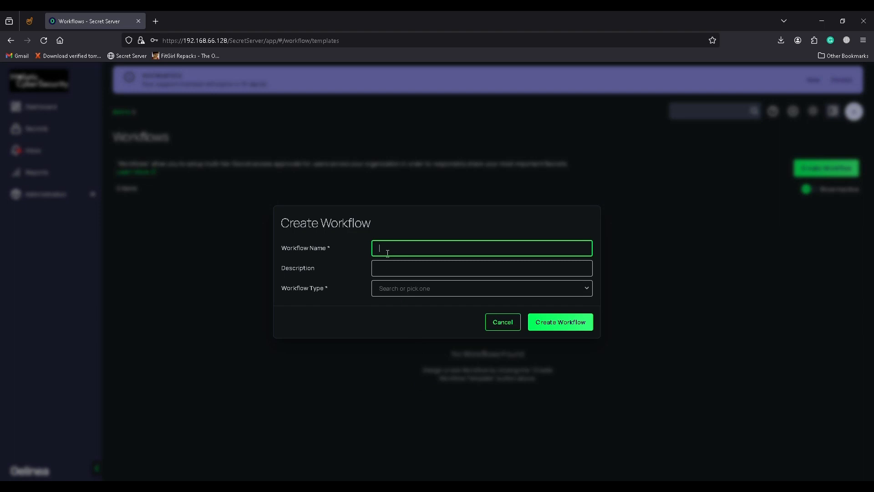
{"action": "type", "text": "A"}
{"action": "key", "text": "BackSpace"}
{"action": "type", "text": "DC Access Workflow"}
{"action": "left_click", "coordinate": [386, 272]}
{"action": "type", "text": "This"}
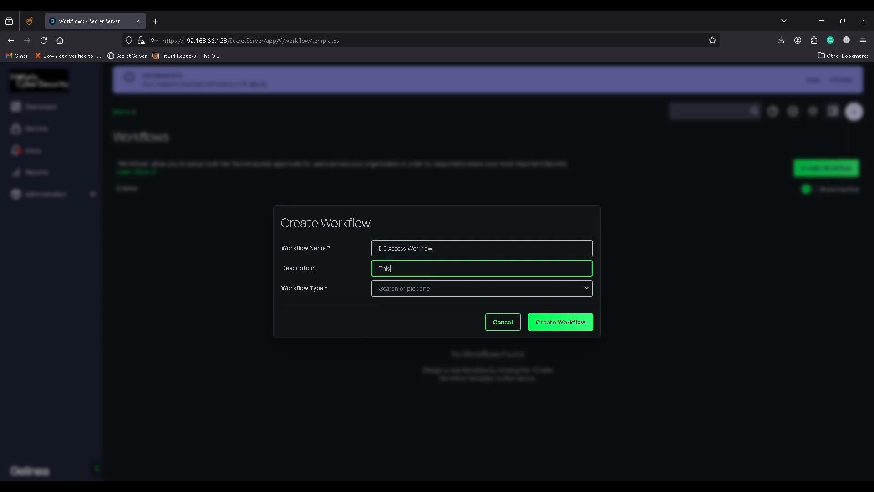
{"action": "type", "text": " wrkflow is for Domain Controllers"}
{"action": "left_click", "coordinate": [395, 292]}
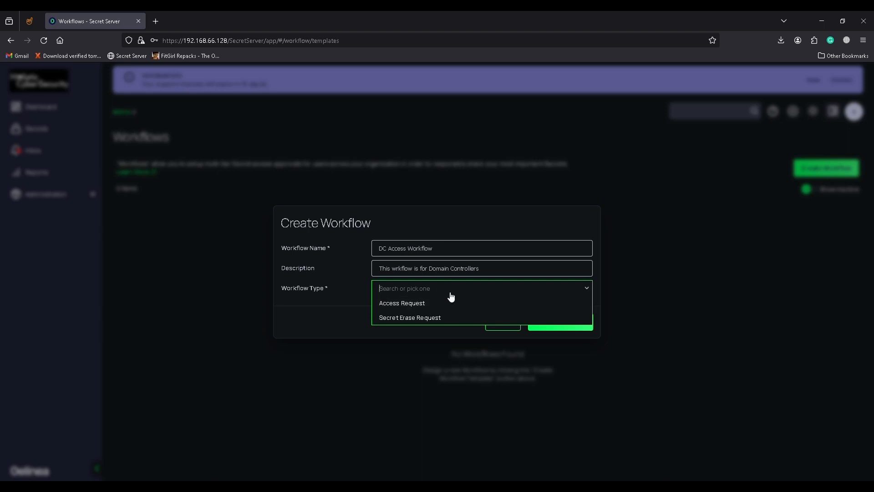
{"action": "left_click", "coordinate": [400, 303]}
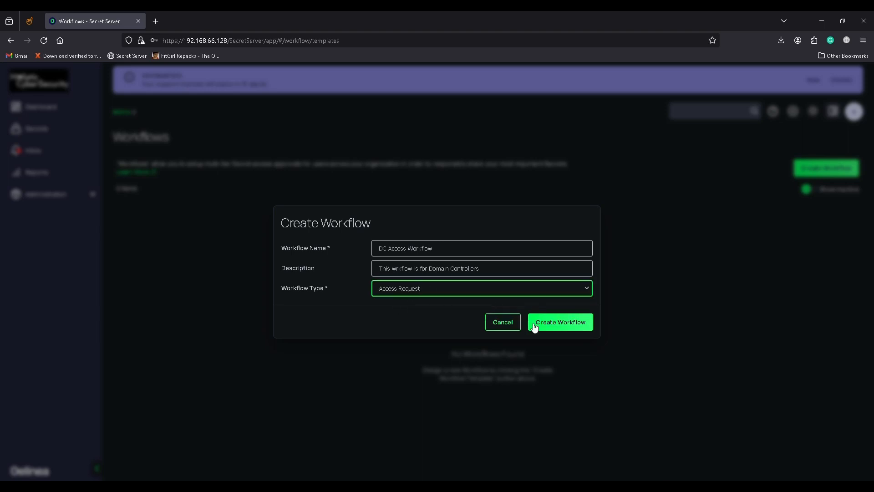
{"action": "left_click", "coordinate": [537, 324]}
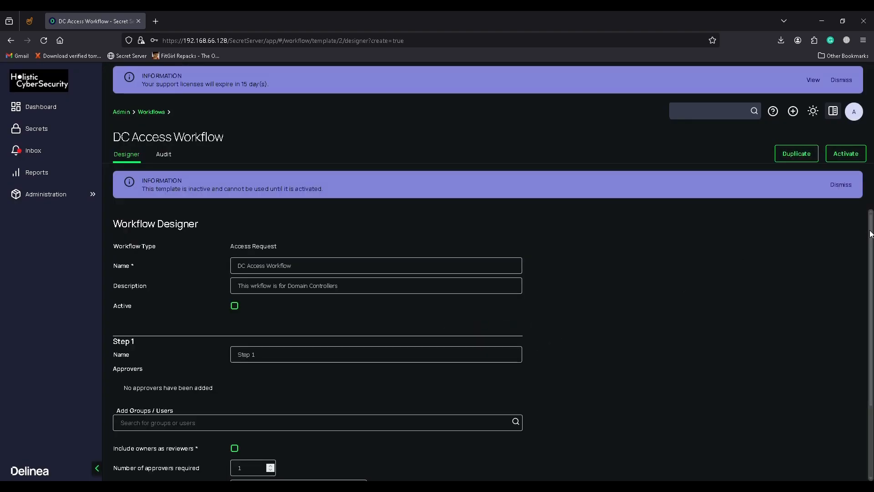
- Find the first-tier approver's user account and add it as an approver for Step 1 of the workflow
{"action": "mouse_move", "coordinate": [870, 234]}
{"action": "left_mouse_down"}
{"action": "mouse_move", "coordinate": [864, 313]}
{"action": "mouse_move", "coordinate": [864, 229]}
{"action": "left_mouse_up"}
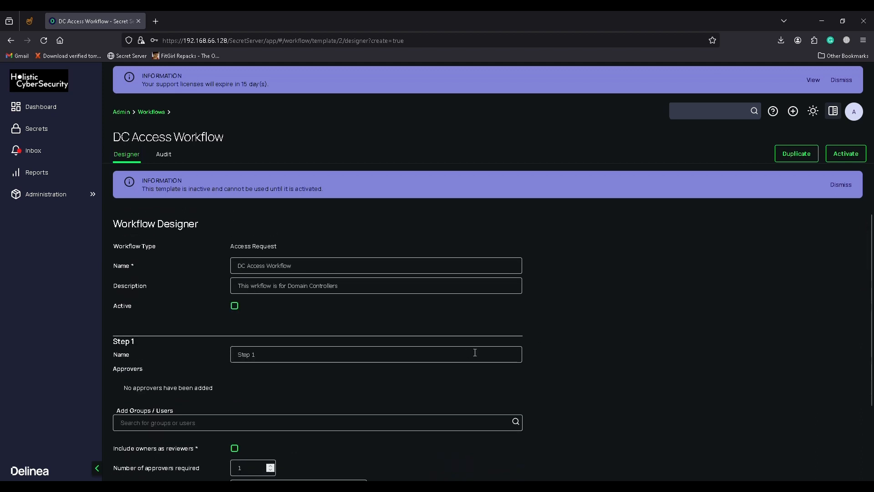
{"action": "scroll", "coordinate": [547, 346], "scroll_direction": "down", "scroll_amount": 2}
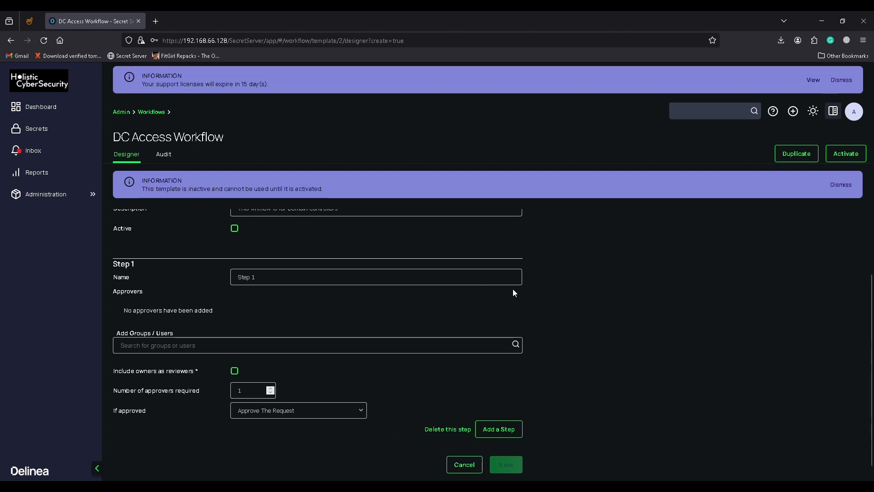
{"action": "scroll", "coordinate": [867, 301], "scroll_direction": "up", "scroll_amount": 3}
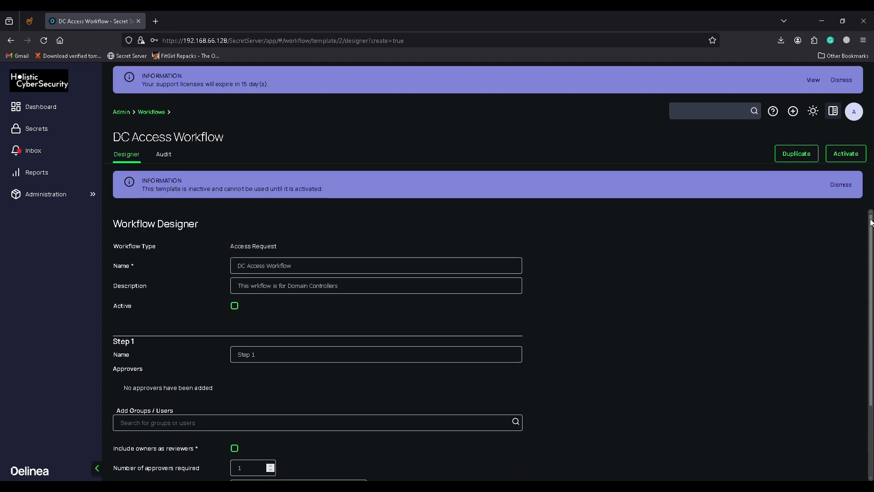
{"action": "scroll", "coordinate": [868, 310], "scroll_direction": "down", "scroll_amount": 3}
{"action": "scroll", "coordinate": [862, 249], "scroll_direction": "up", "scroll_amount": 2}
{"action": "scroll", "coordinate": [862, 248], "scroll_direction": "down", "scroll_amount": 2}
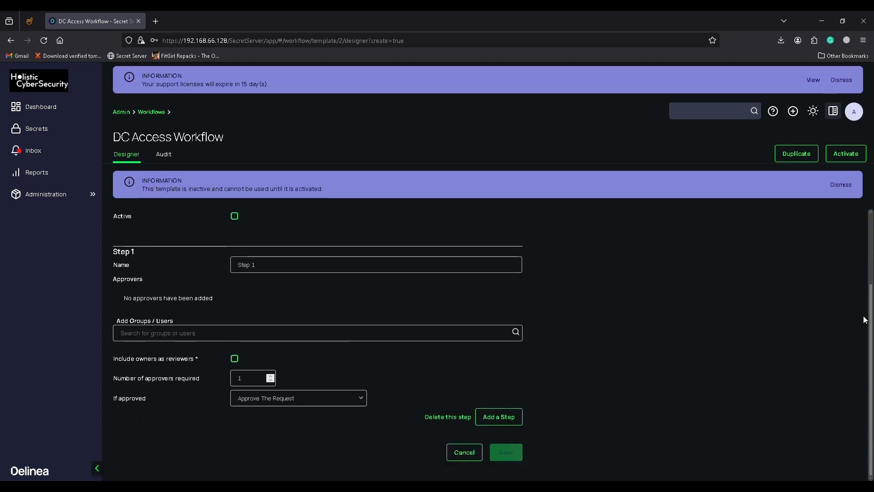
{"action": "left_click", "coordinate": [189, 336]}
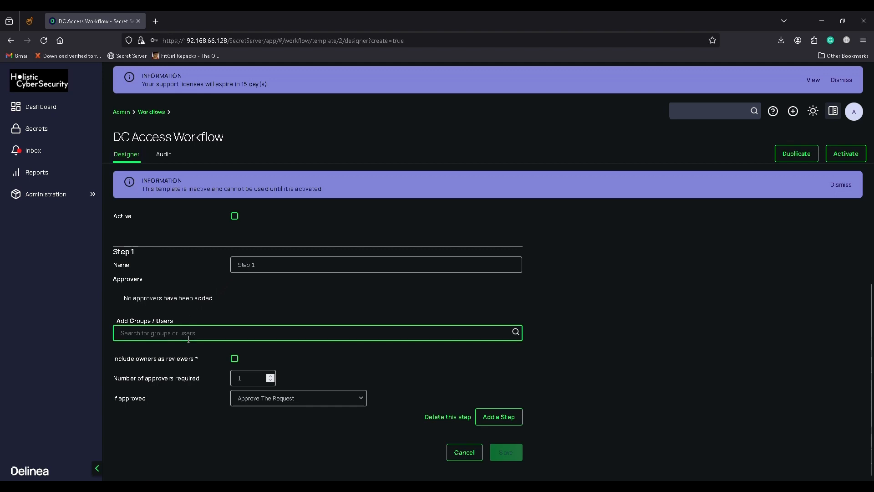
{"action": "type", "text": "Ric"}
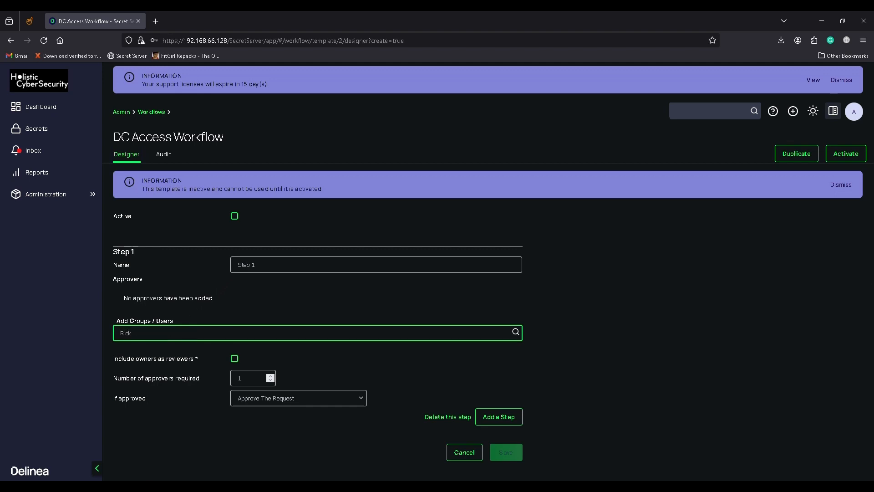
{"action": "type", "text": "k"}
{"action": "left_click", "coordinate": [138, 355]}
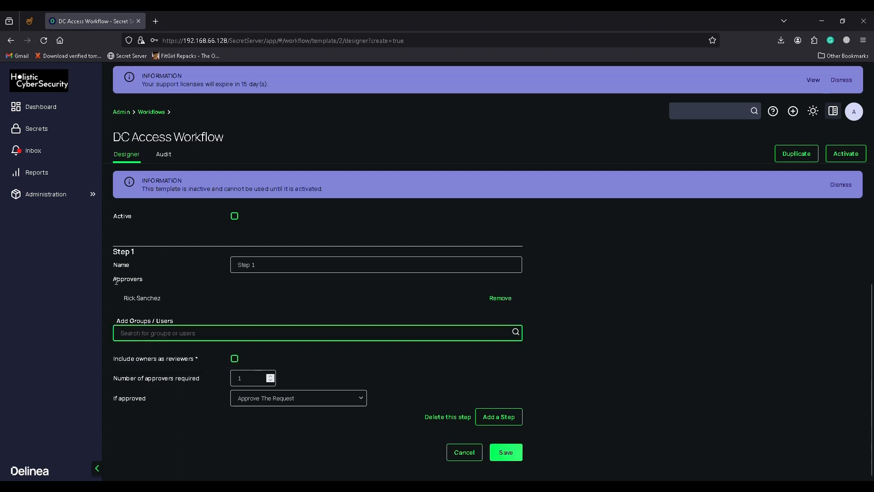
{"action": "left_click_drag", "start_coordinate": [116, 281], "coordinate": [159, 288]}
{"action": "left_click", "coordinate": [159, 301]}
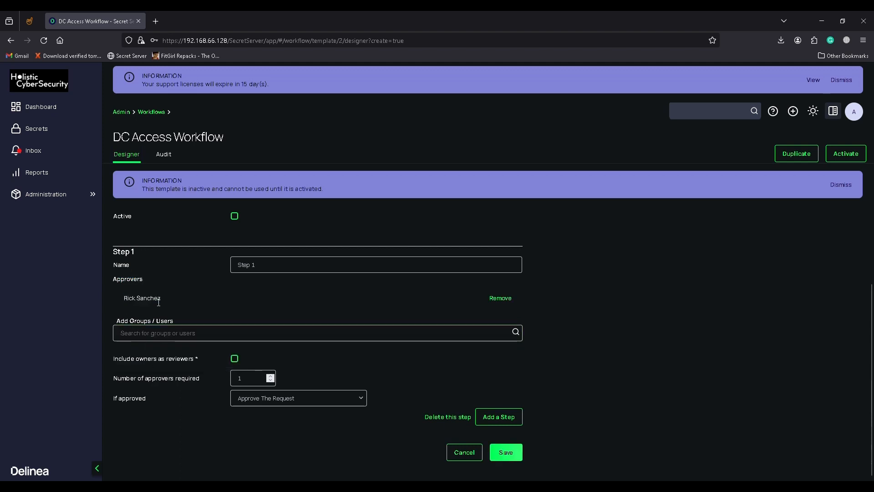
- Set Step 1 to "Advance to next step" when approved and add a second step to the workflow
{"action": "left_click_drag", "start_coordinate": [149, 381], "coordinate": [190, 384]}
{"action": "left_click", "coordinate": [300, 377]}
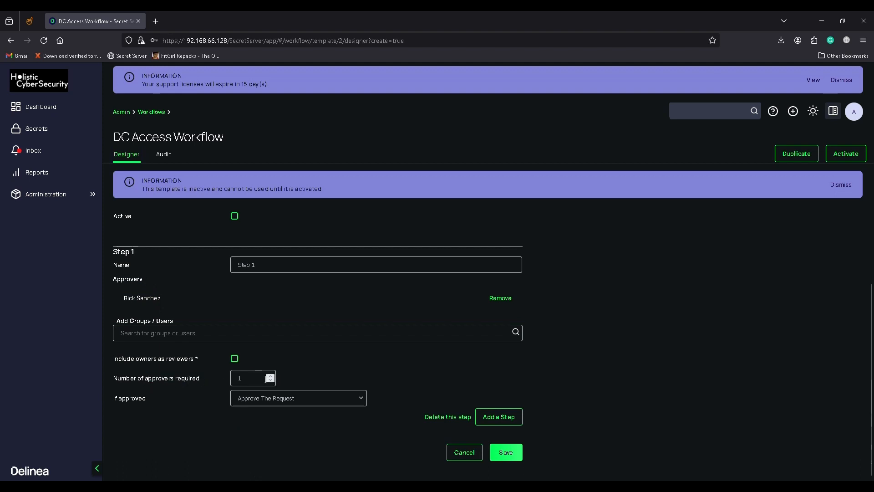
{"action": "left_click", "coordinate": [240, 378]}
{"action": "left_click", "coordinate": [261, 360]}
{"action": "left_click", "coordinate": [282, 405]}
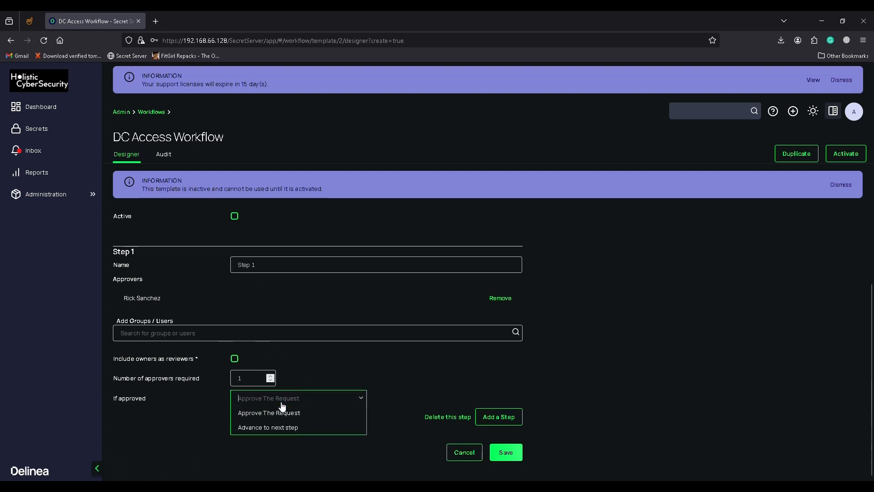
{"action": "left_click", "coordinate": [268, 427]}
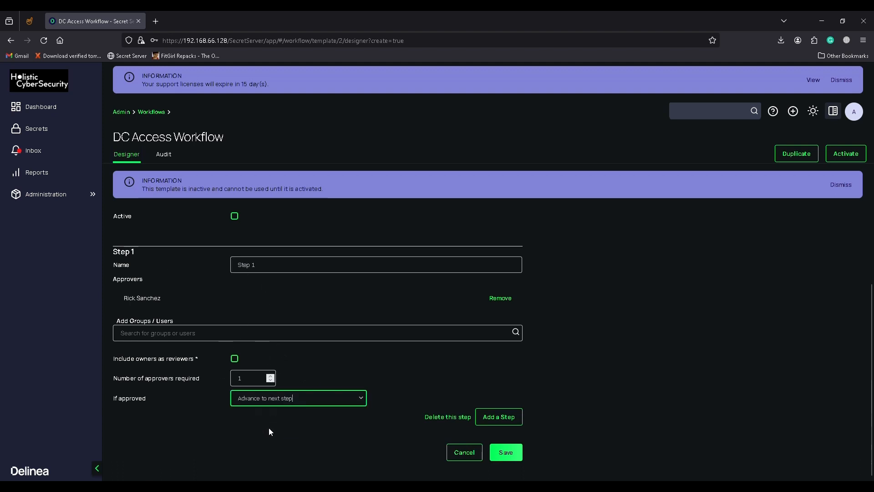
{"action": "left_click", "coordinate": [501, 416]}
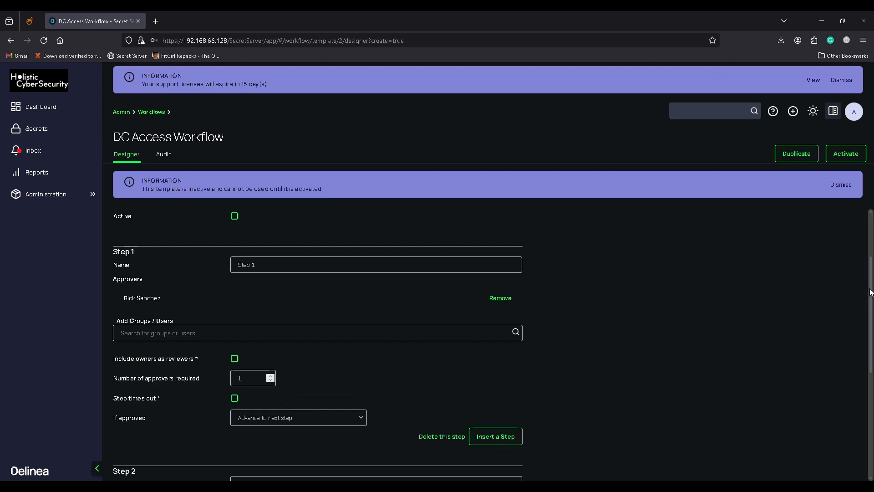
- Add the second-tier approver's user account to Step 2 and set its approval outcome to "Approve The Request"
{"action": "scroll", "coordinate": [633, 357], "scroll_direction": "down", "scroll_amount": 5}
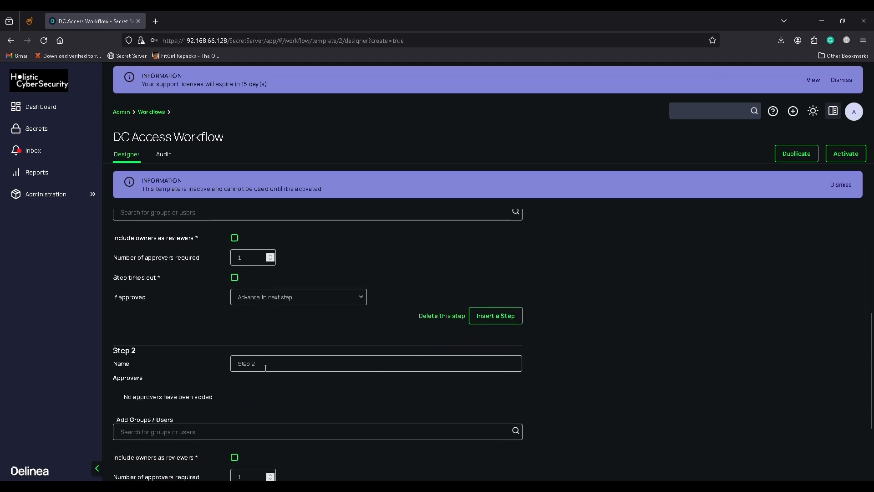
{"action": "left_click", "coordinate": [275, 428]}
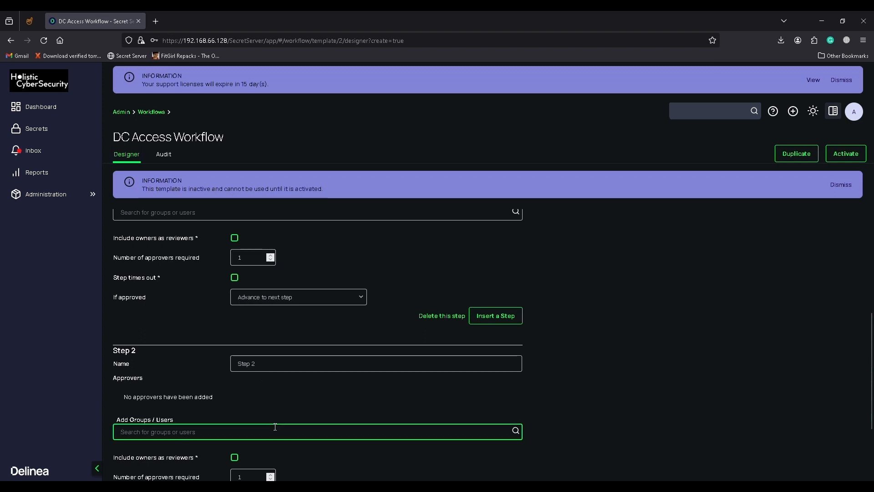
{"action": "type", "text": "Mor"}
{"action": "left_click", "coordinate": [165, 453]}
{"action": "scroll", "coordinate": [820, 316], "scroll_direction": "down", "scroll_amount": 2}
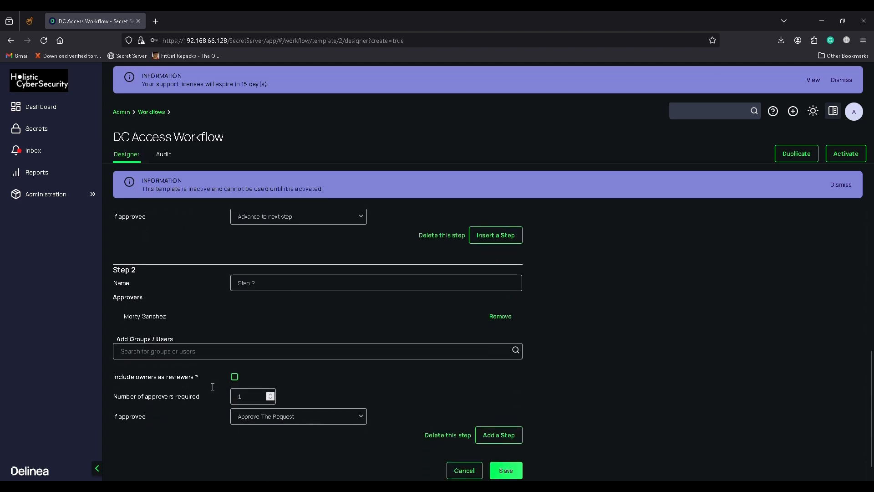
{"action": "left_click", "coordinate": [310, 416]}
{"action": "left_click", "coordinate": [286, 436]}
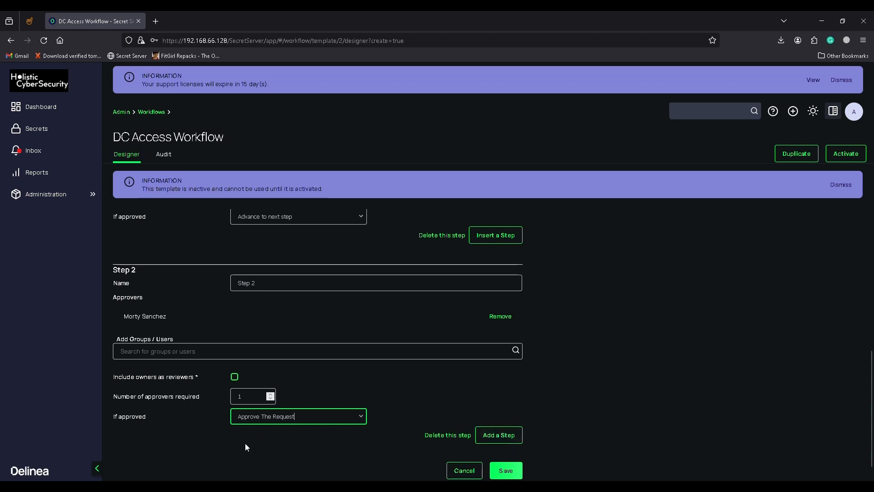
- Enable the time-out for Step 1 and have the step skipped if not approved within 10 minutes
{"action": "scroll", "coordinate": [865, 403], "scroll_direction": "up", "scroll_amount": 3}
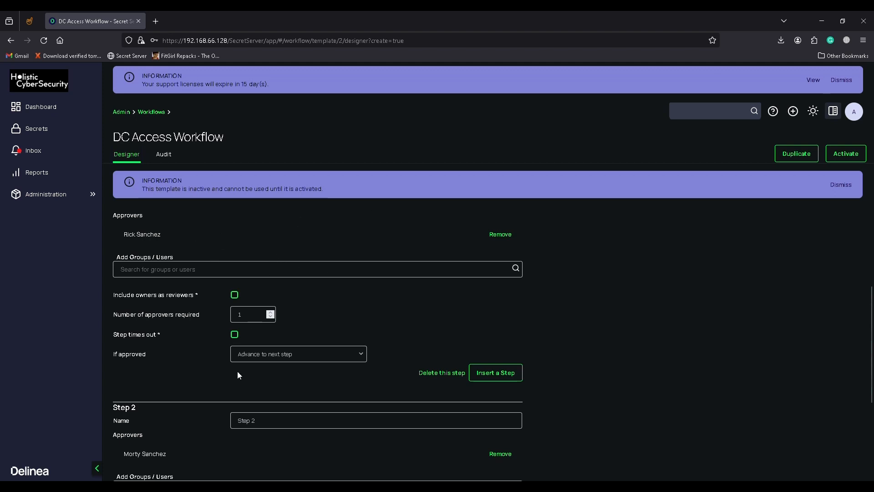
{"action": "left_click", "coordinate": [235, 335]}
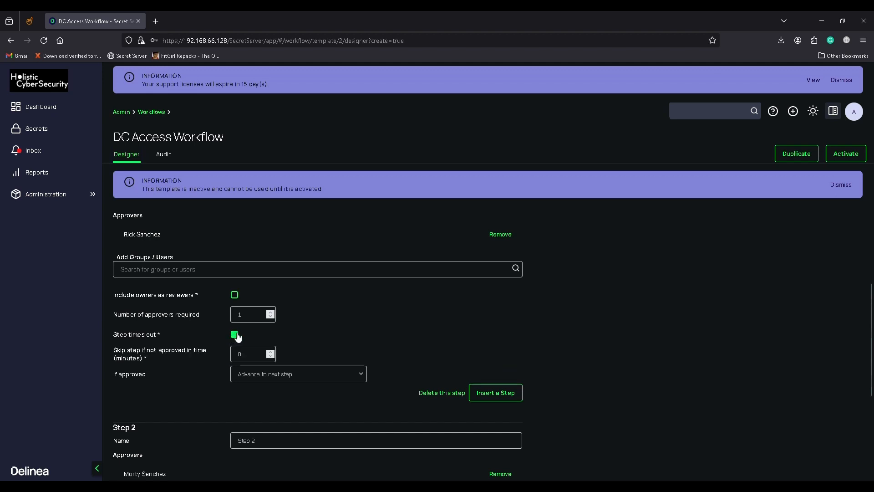
{"action": "double_click", "coordinate": [250, 353]}
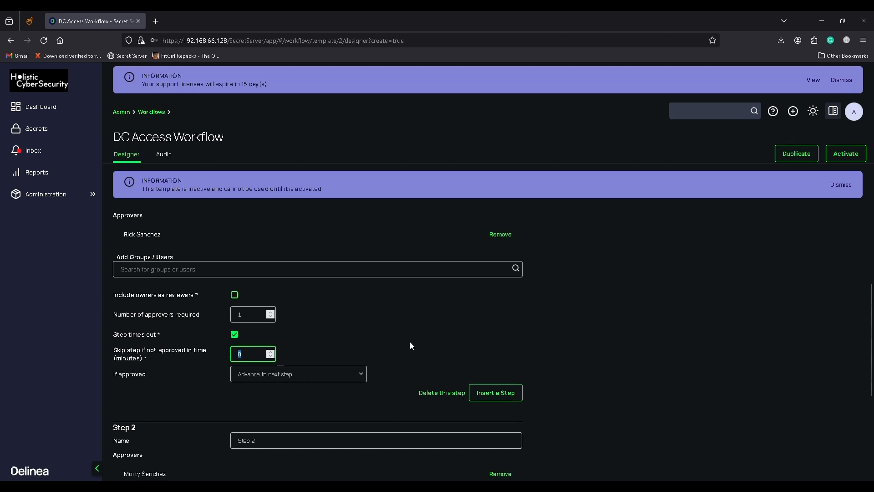
{"action": "left_click_drag", "start_coordinate": [869, 351], "coordinate": [869, 322]}
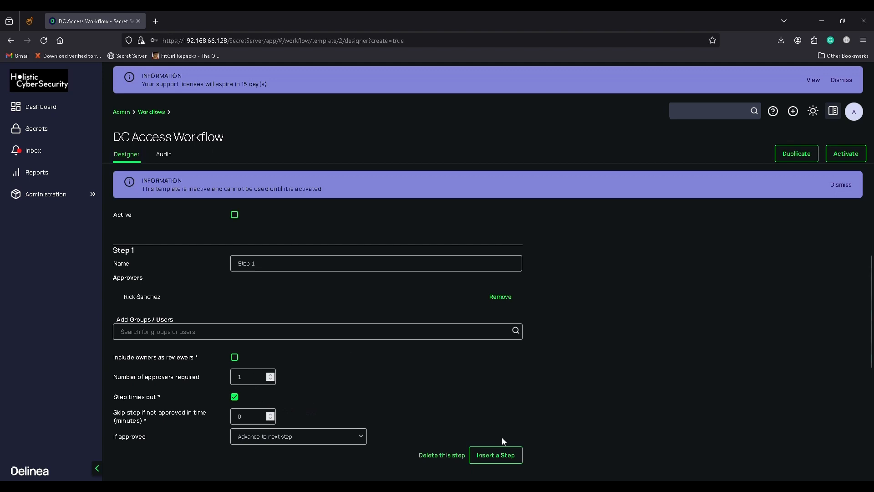
{"action": "double_click", "coordinate": [238, 416]}
{"action": "type", "text": "10"}
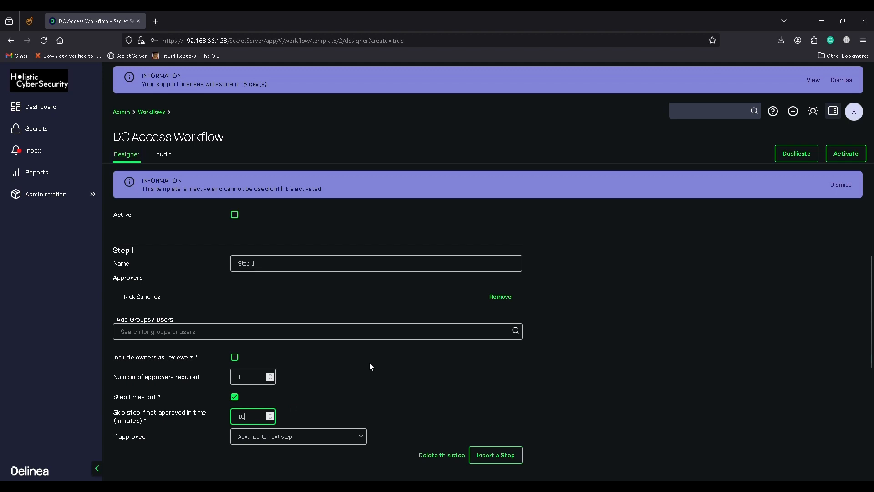
- Mark the DC Access Workflow as active and save the workflow with its two approval steps
{"action": "left_click_drag", "start_coordinate": [871, 264], "coordinate": [870, 354]}
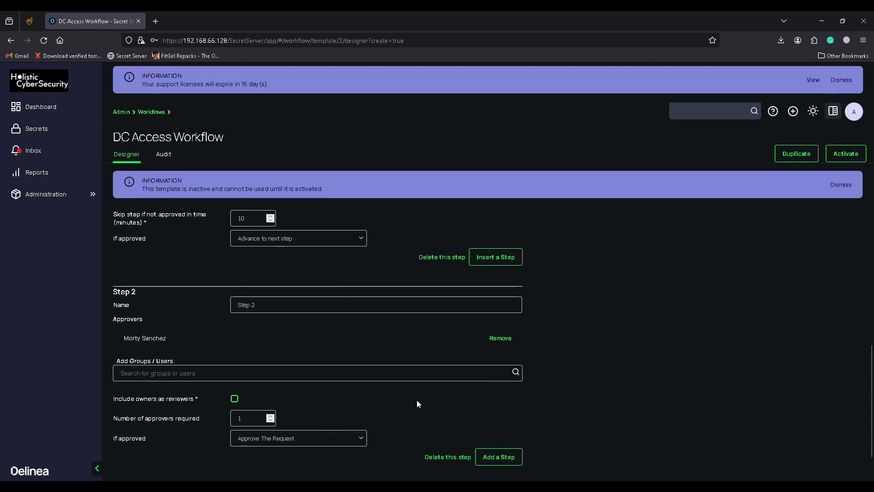
{"action": "left_click_drag", "start_coordinate": [111, 420], "coordinate": [172, 457]}
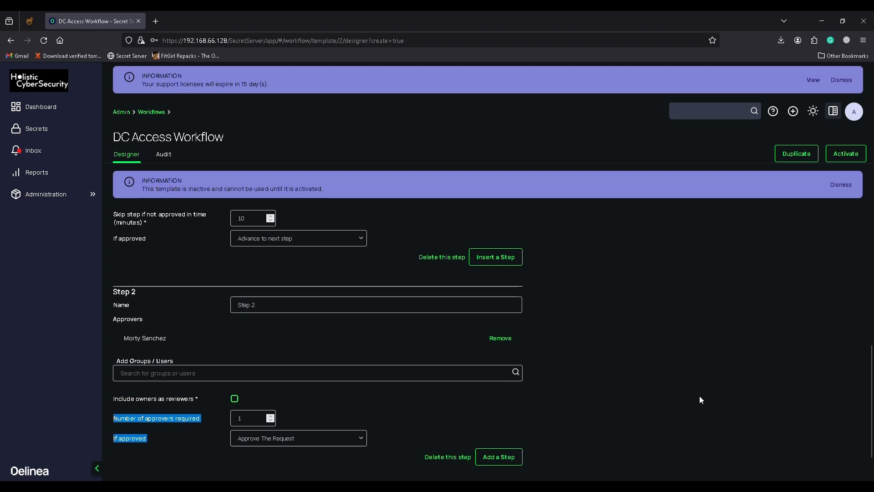
{"action": "scroll", "coordinate": [871, 425], "scroll_direction": "down", "scroll_amount": 1}
{"action": "scroll", "coordinate": [871, 425], "scroll_direction": "up", "scroll_amount": 4}
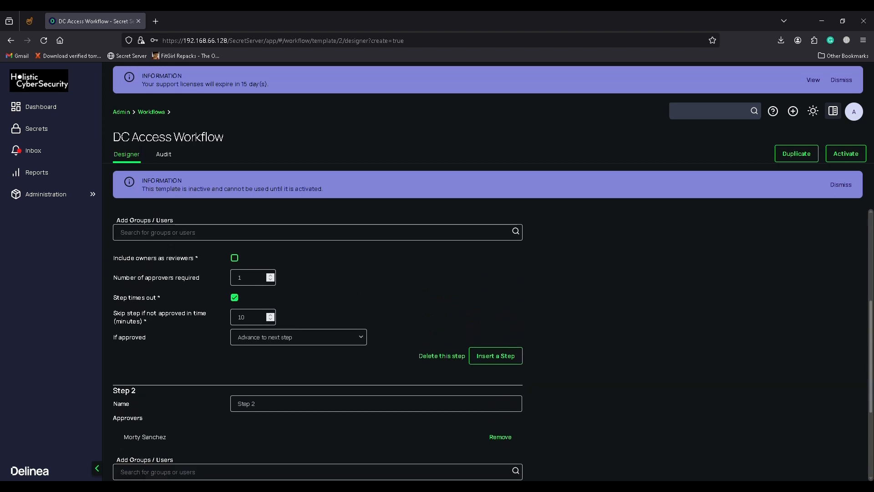
{"action": "scroll", "coordinate": [871, 425], "scroll_direction": "down", "scroll_amount": 4}
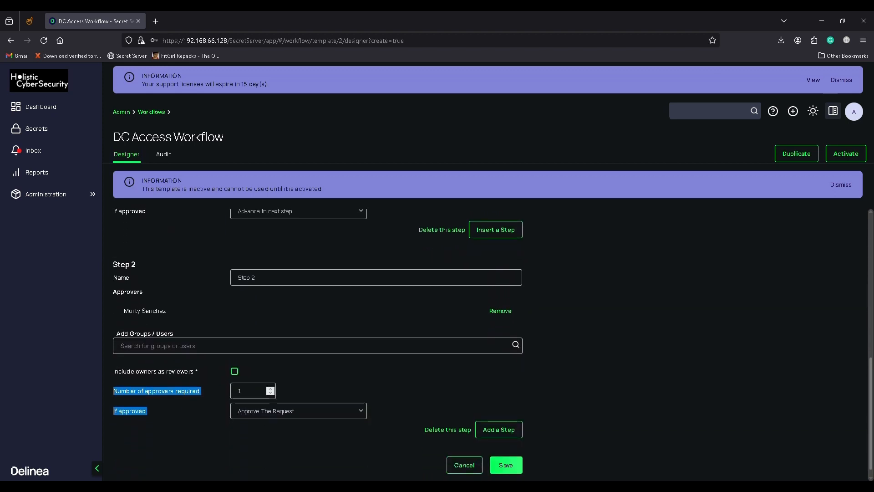
{"action": "scroll", "coordinate": [871, 425], "scroll_direction": "up", "scroll_amount": 8}
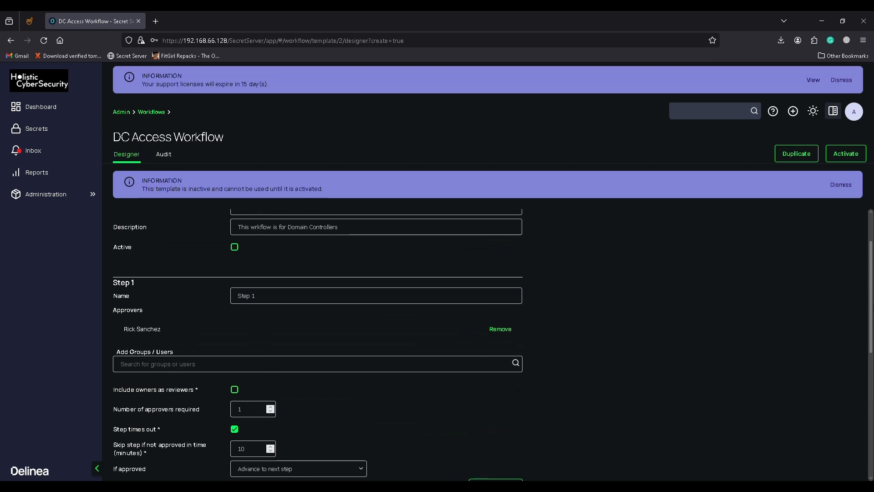
{"action": "scroll", "coordinate": [872, 290], "scroll_direction": "up", "scroll_amount": 1}
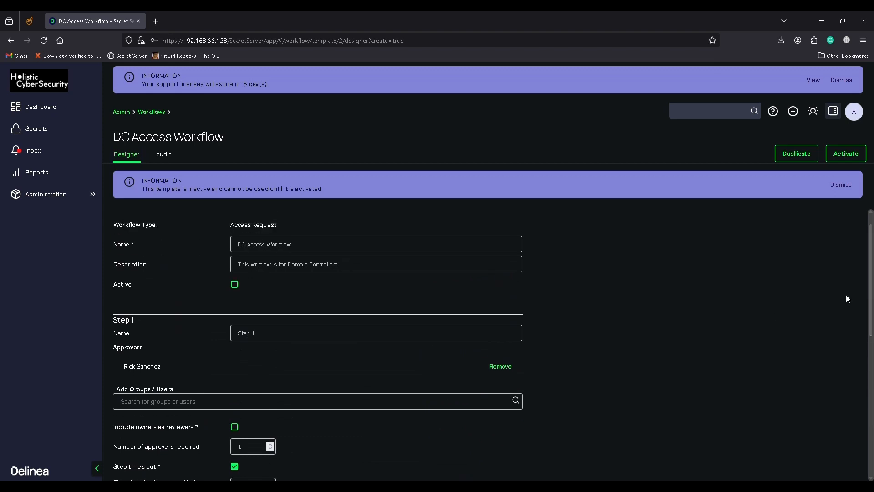
{"action": "left_click", "coordinate": [235, 284]}
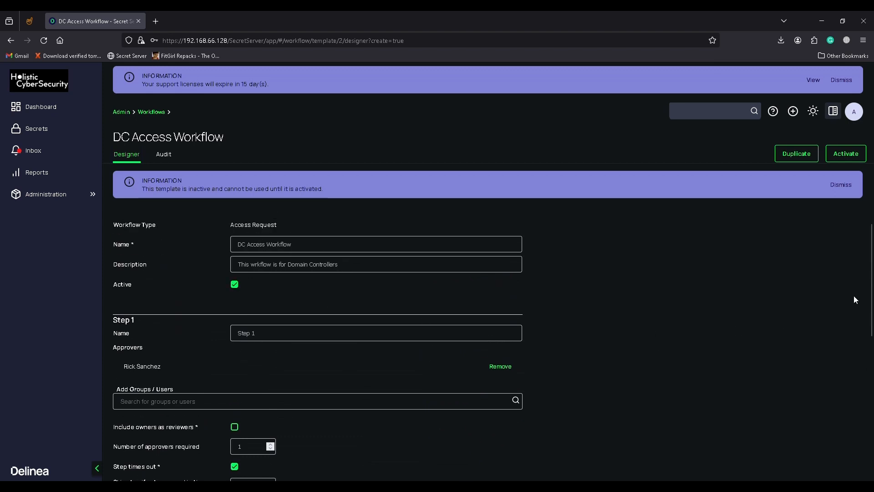
{"action": "left_click_drag", "start_coordinate": [872, 304], "coordinate": [870, 446]}
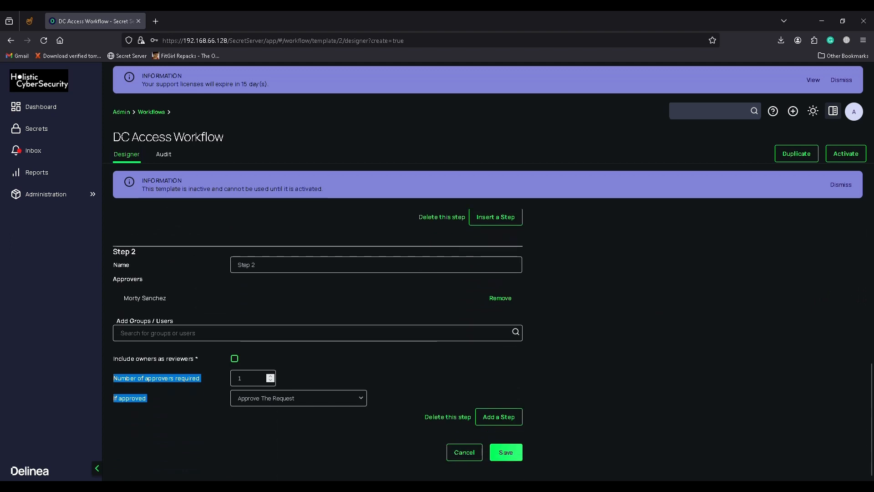
{"action": "left_click", "coordinate": [506, 452]}
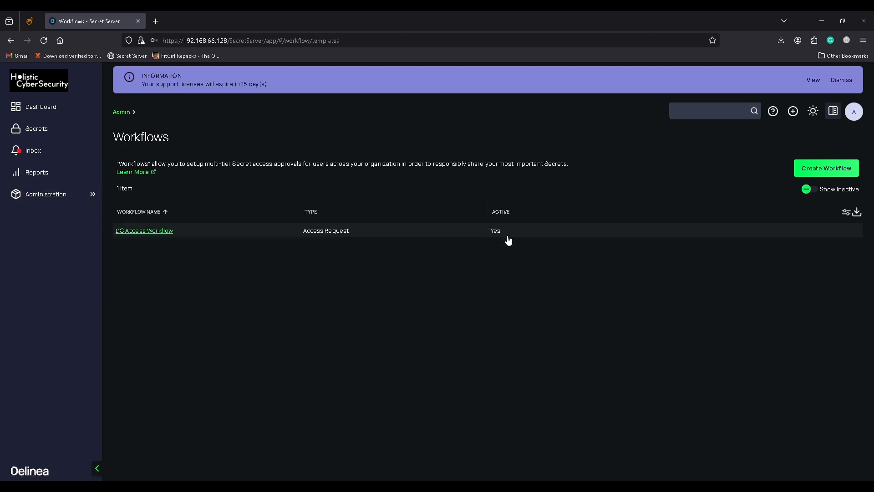
- Require approval on the DC NewYork secret using "Standard including Editors" and the DC Access Workflow, and save the approval settings
{"action": "left_click", "coordinate": [74, 134]}
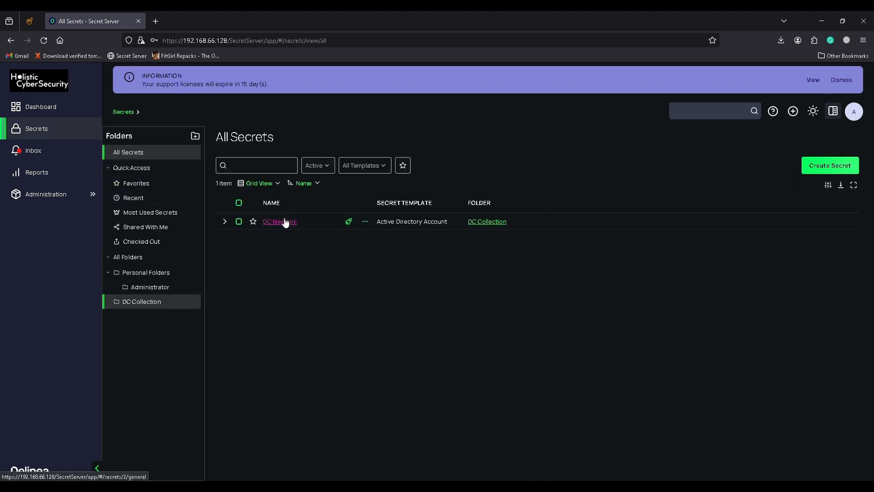
{"action": "left_click", "coordinate": [285, 222]}
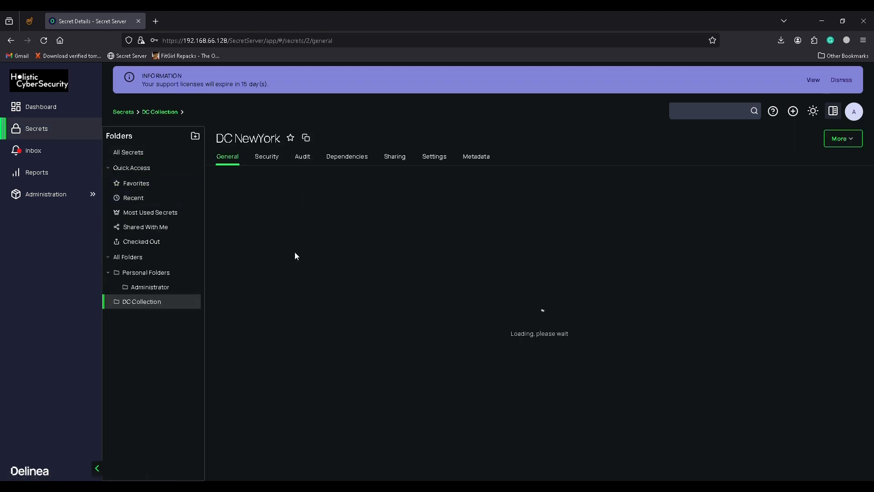
{"action": "left_click", "coordinate": [273, 162]}
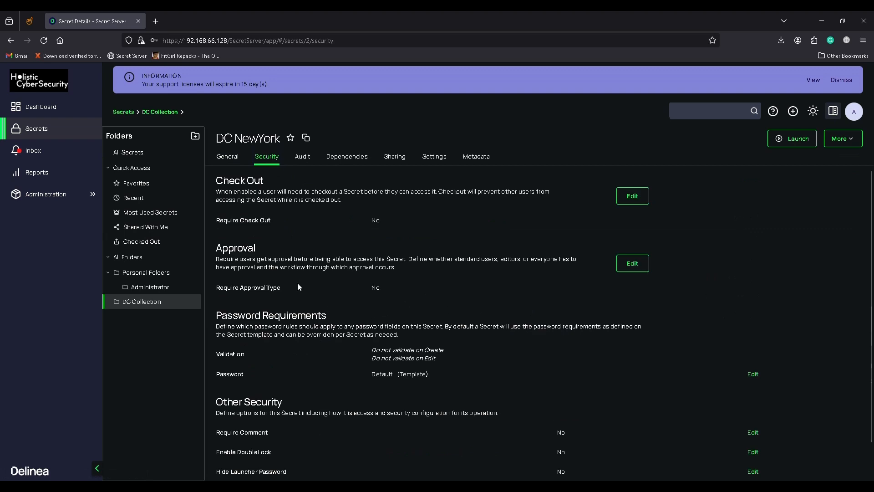
{"action": "left_click", "coordinate": [632, 263]}
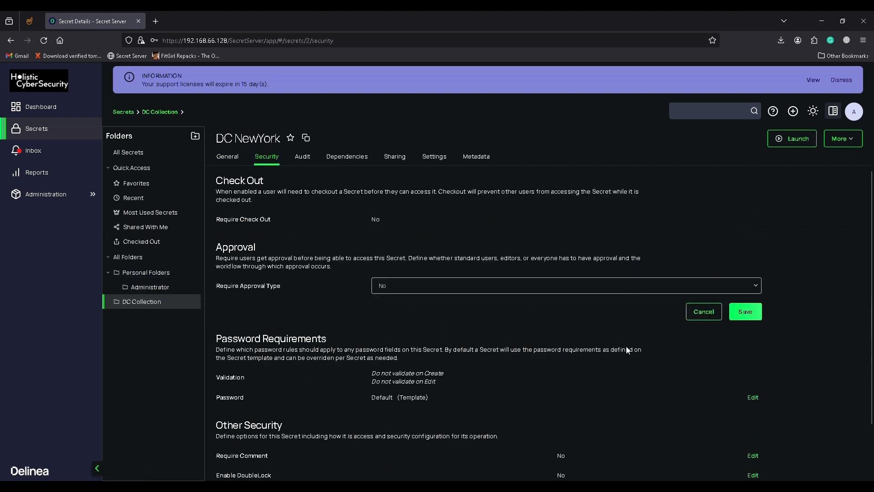
{"action": "left_click", "coordinate": [465, 292]}
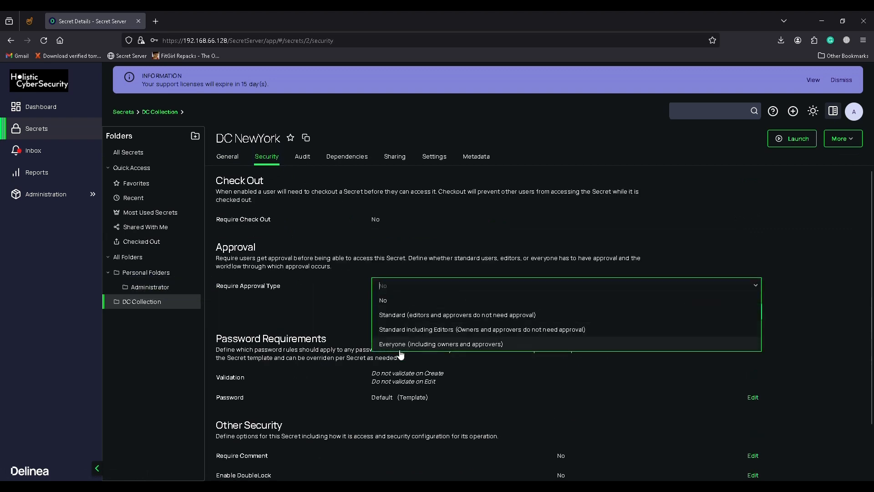
{"action": "left_click", "coordinate": [409, 329]}
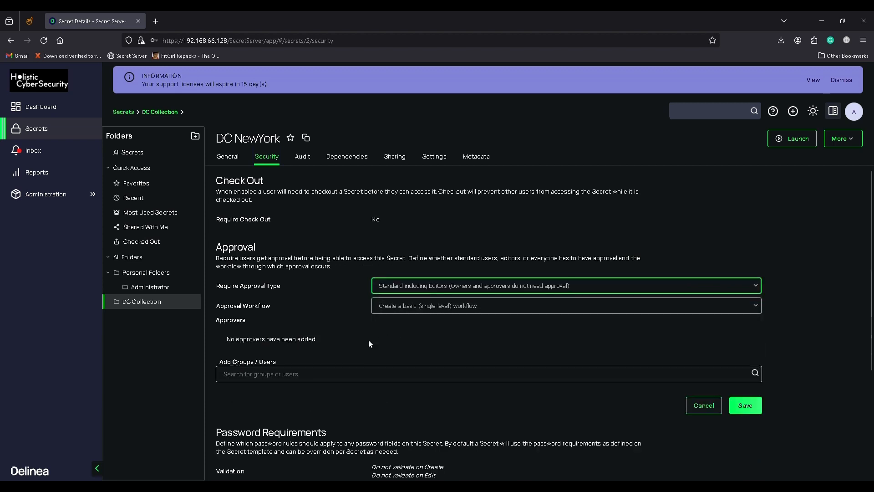
{"action": "left_click", "coordinate": [475, 312]}
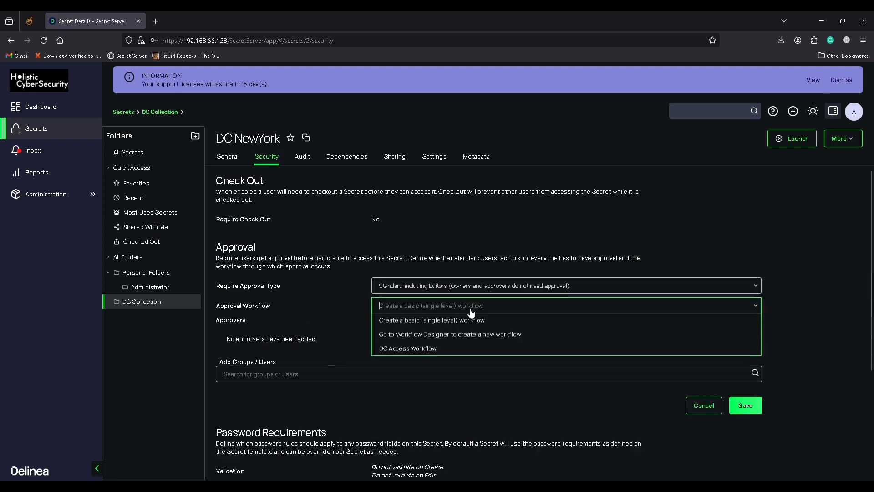
{"action": "left_click", "coordinate": [408, 350]}
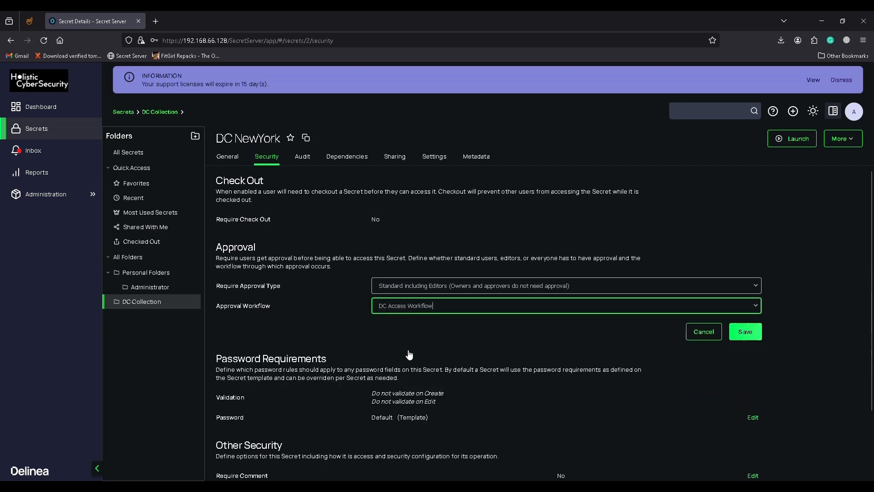
{"action": "left_click", "coordinate": [752, 334]}
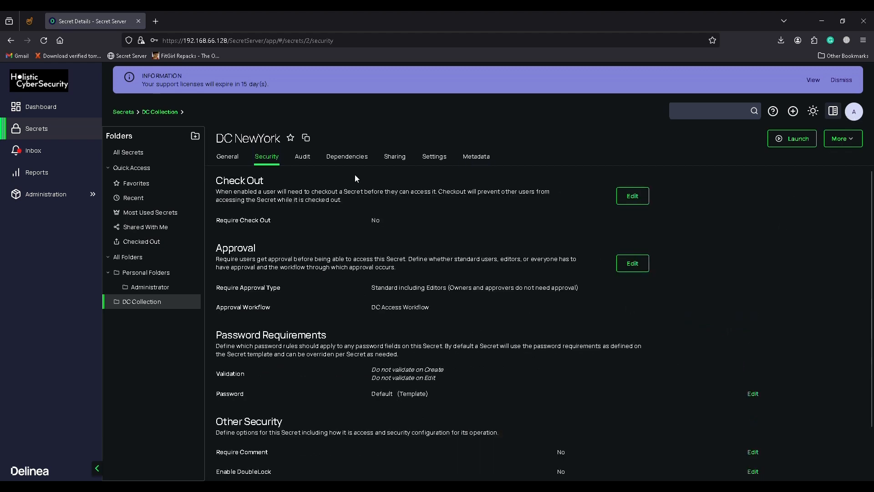
- Log out of the administrator account and log in with the requesting user's username and password, declining to save the login
{"action": "left_click", "coordinate": [430, 157]}
{"action": "left_click", "coordinate": [854, 114]}
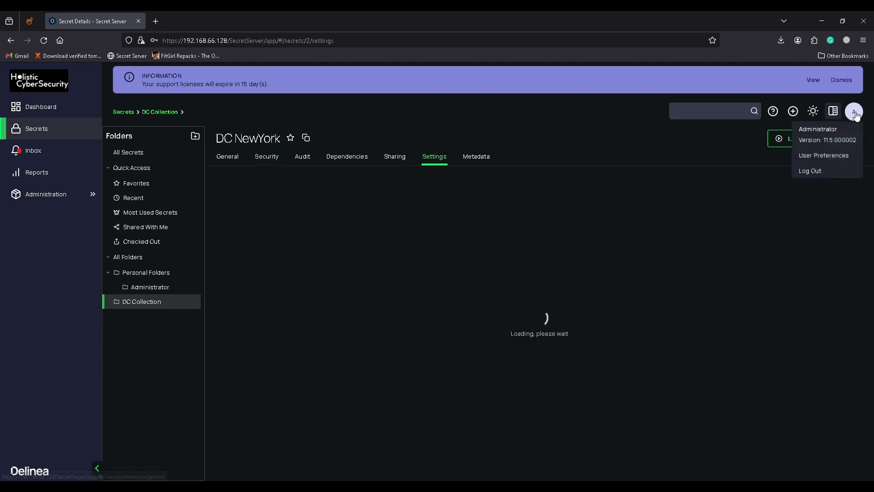
{"action": "left_click", "coordinate": [820, 172]}
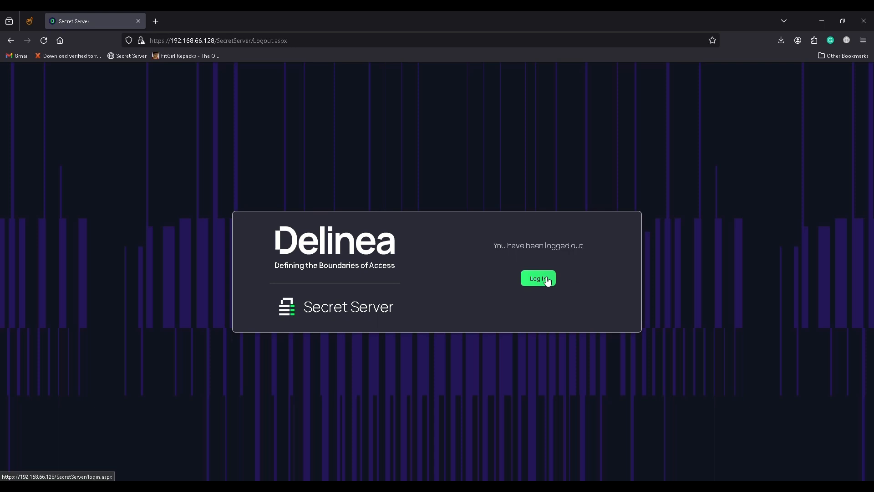
{"action": "left_click", "coordinate": [546, 279]}
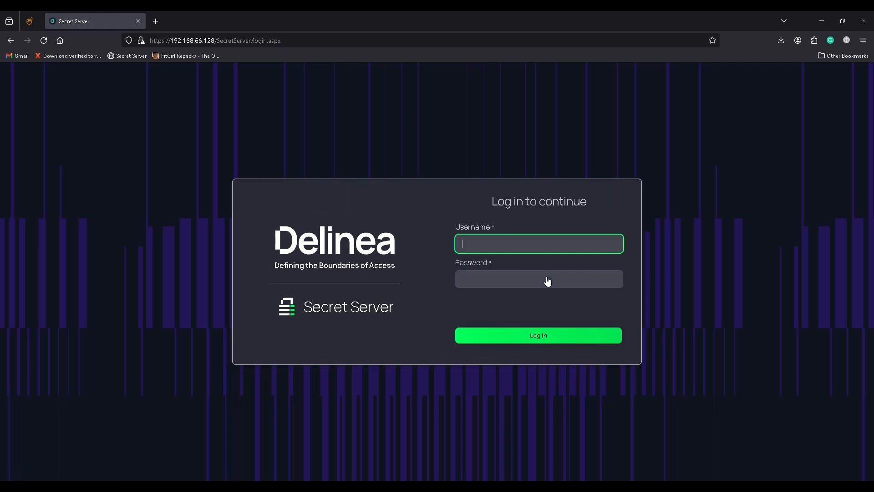
{"action": "type", "text": "Juli"}
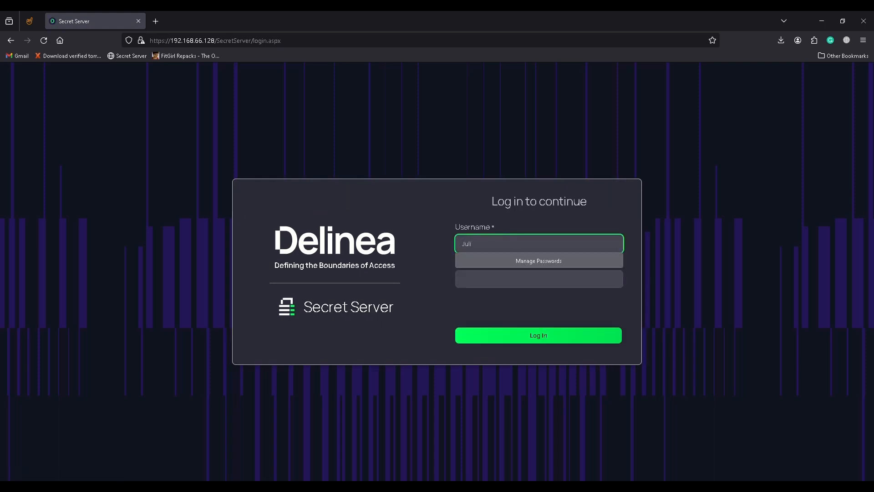
{"action": "type", "text": "e"}
{"action": "key", "text": "Tab"}
{"action": "type", "text": "***"}
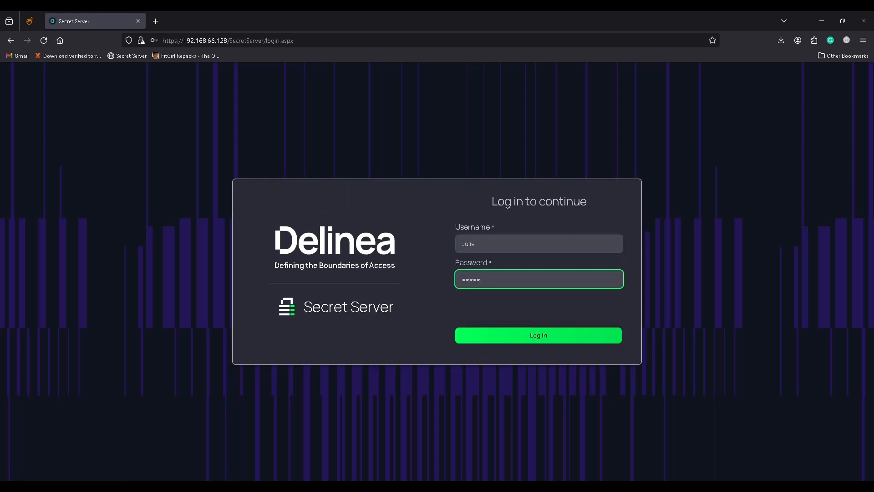
{"action": "left_click", "coordinate": [531, 335]}
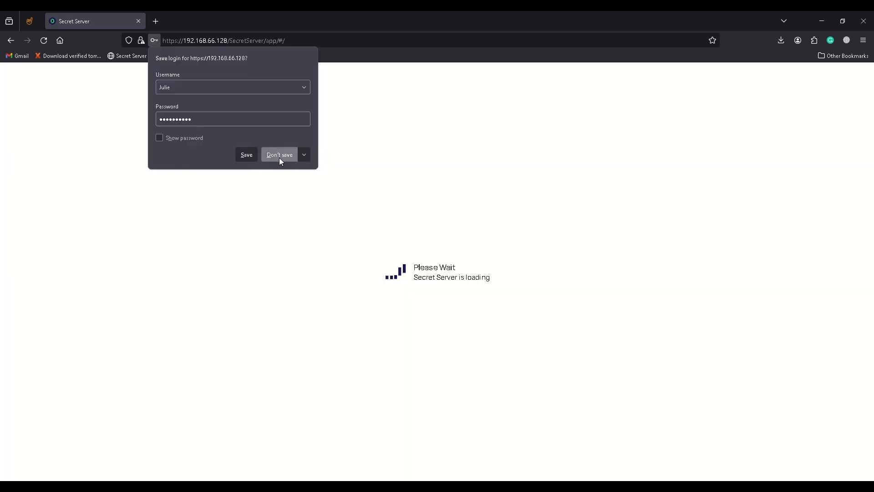
{"action": "left_click", "coordinate": [279, 157]}
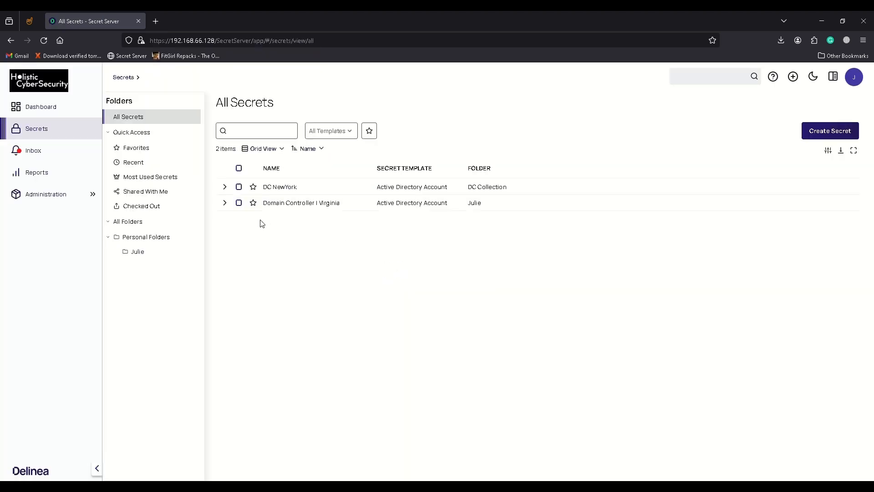
- Submit an access request for the DC NewYork secret for 30 Minutes with the reason "Regular Security Checkup"
{"action": "left_click", "coordinate": [282, 188]}
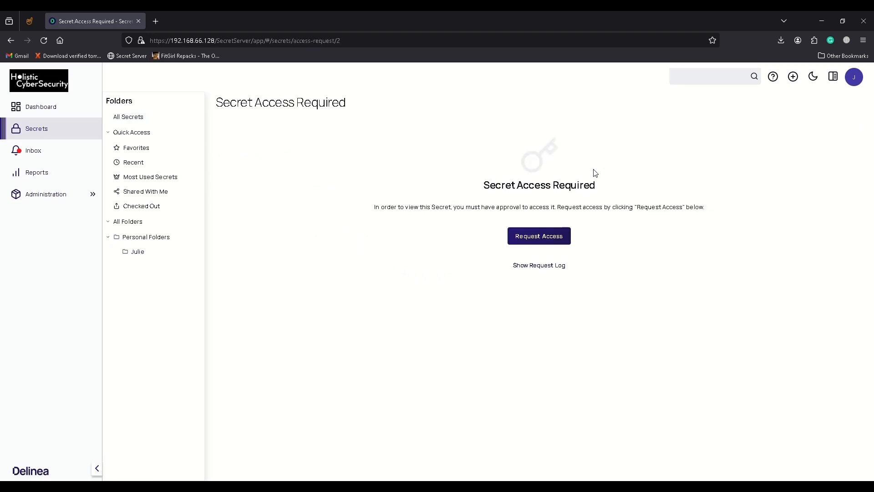
{"action": "left_click", "coordinate": [537, 242]}
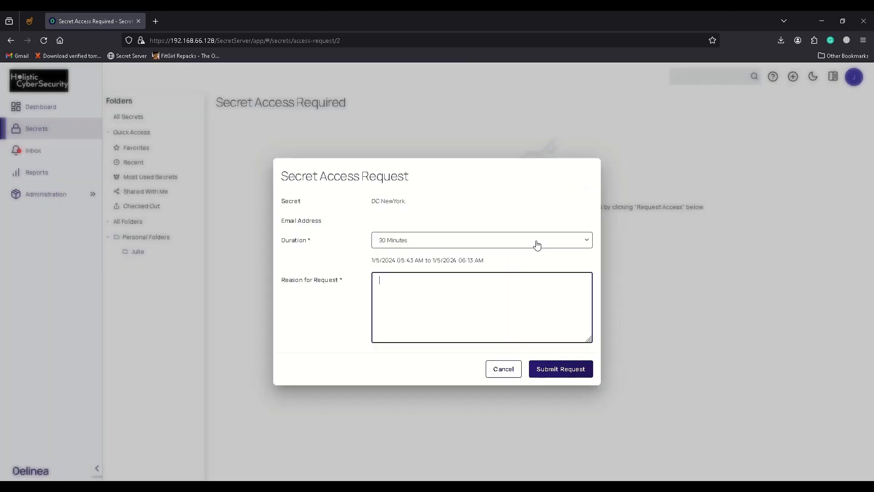
{"action": "left_click", "coordinate": [405, 243]}
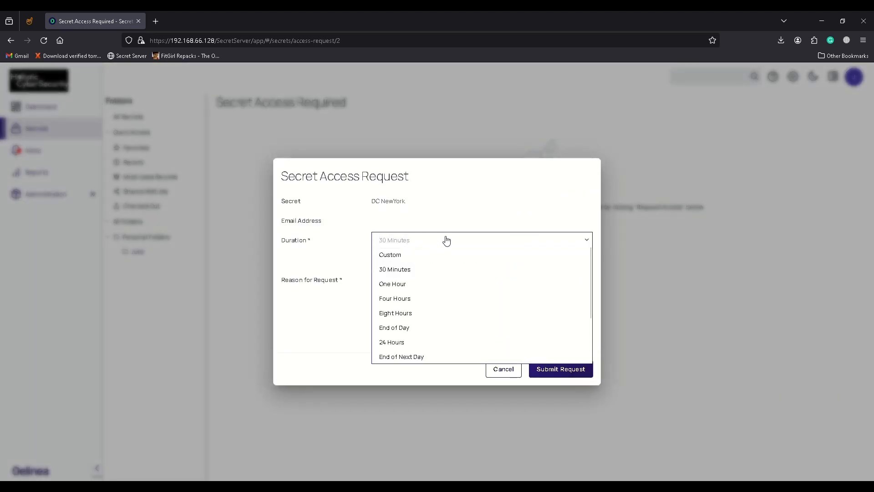
{"action": "left_click", "coordinate": [396, 268]}
{"action": "left_click", "coordinate": [399, 282]}
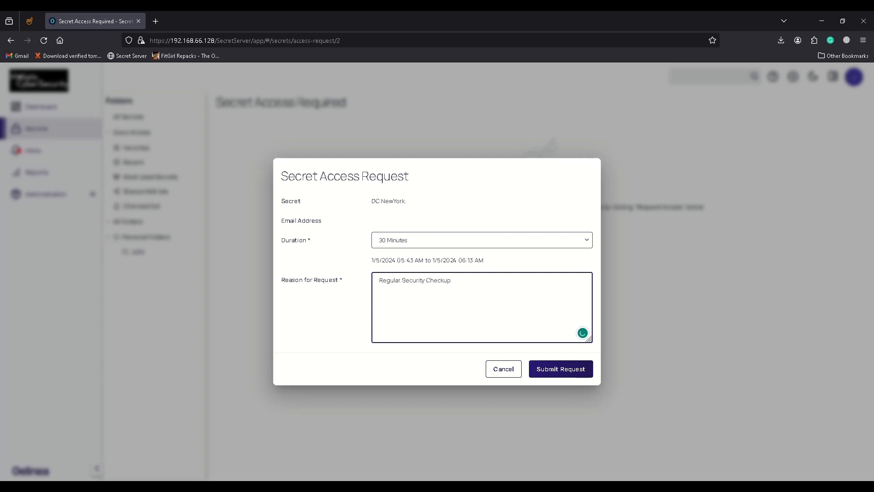
{"action": "left_click", "coordinate": [580, 372]}
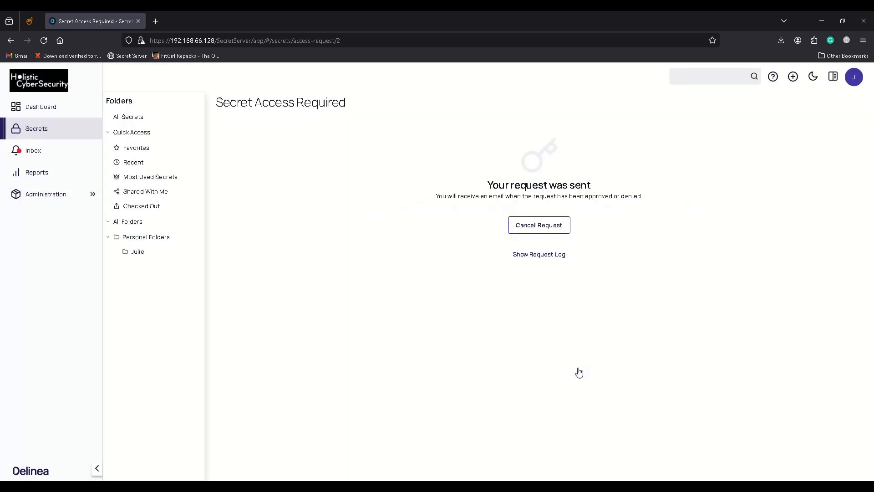
- Tile the requester's browser window beside the stacked Microsoft Edge and Firefox Private Browsing login windows
{"action": "left_click", "coordinate": [842, 15]}
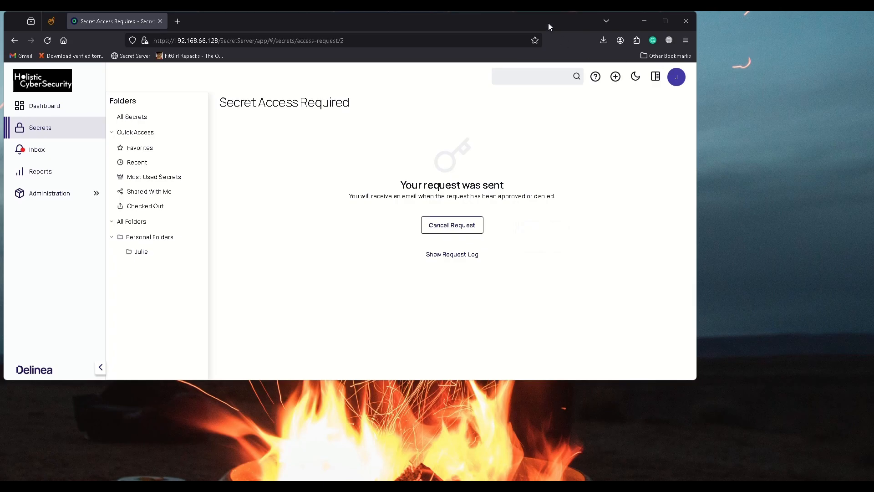
{"action": "left_click_drag", "start_coordinate": [548, 27], "coordinate": [394, 41]}
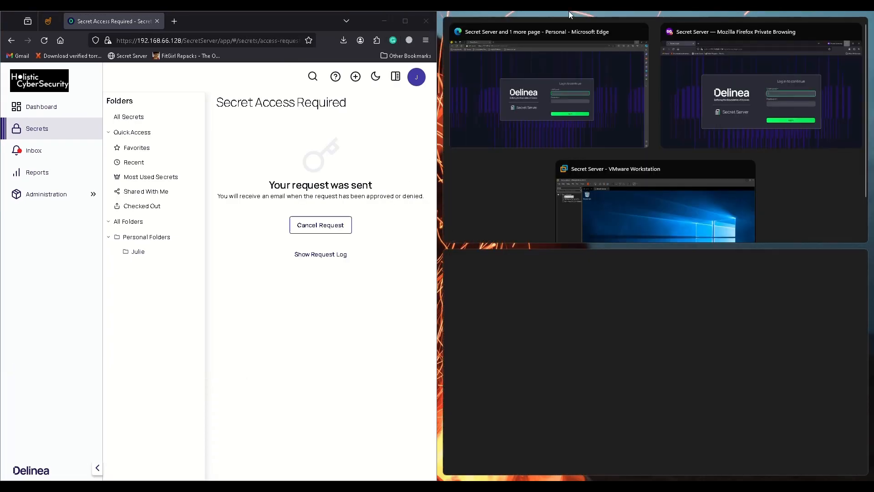
{"action": "left_click", "coordinate": [610, 91]}
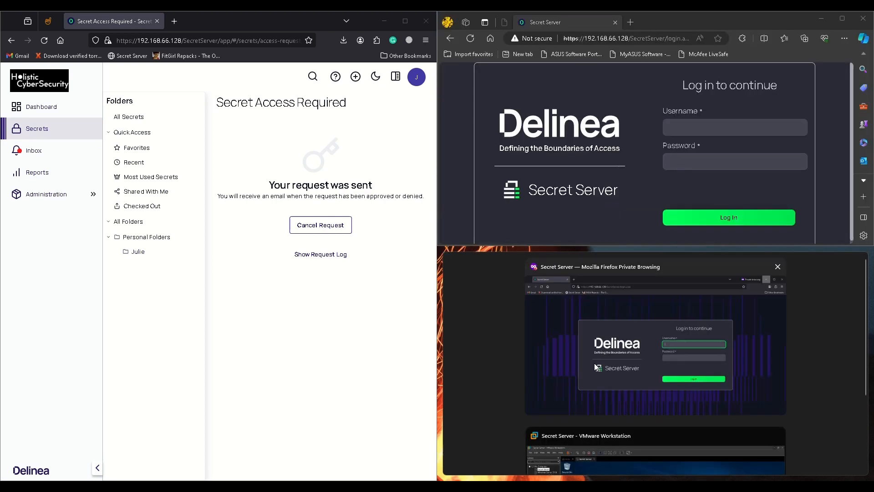
{"action": "left_click", "coordinate": [564, 338]}
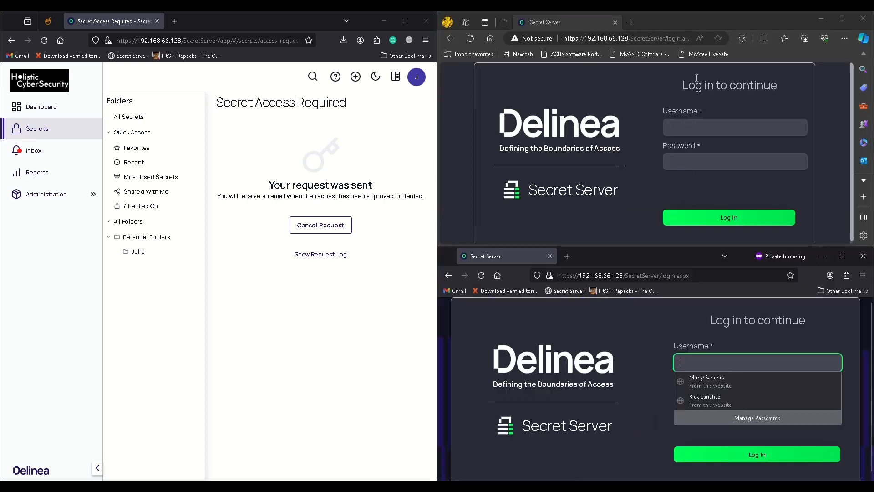
- Log in with the second-tier approver's username and password in the Edge window, and check and refresh the inbox for pending requests
{"action": "left_click", "coordinate": [701, 129]}
{"action": "left_click", "coordinate": [701, 129]}
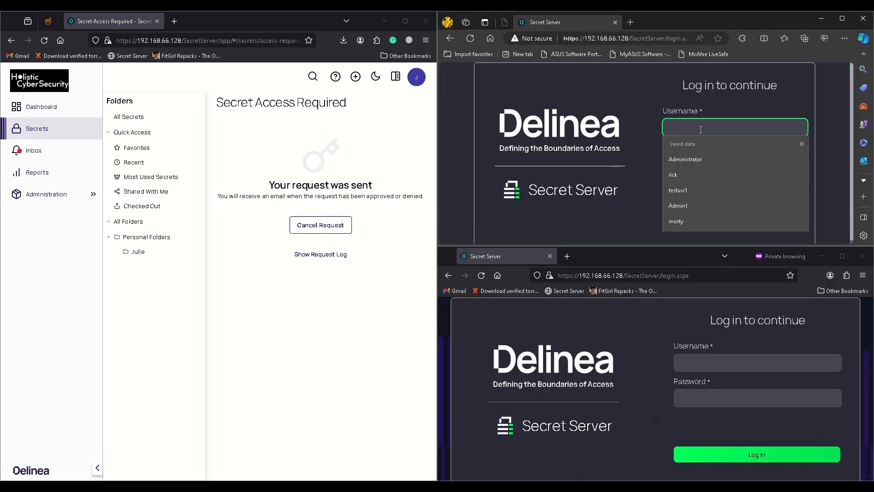
{"action": "type", "text": "morty"}
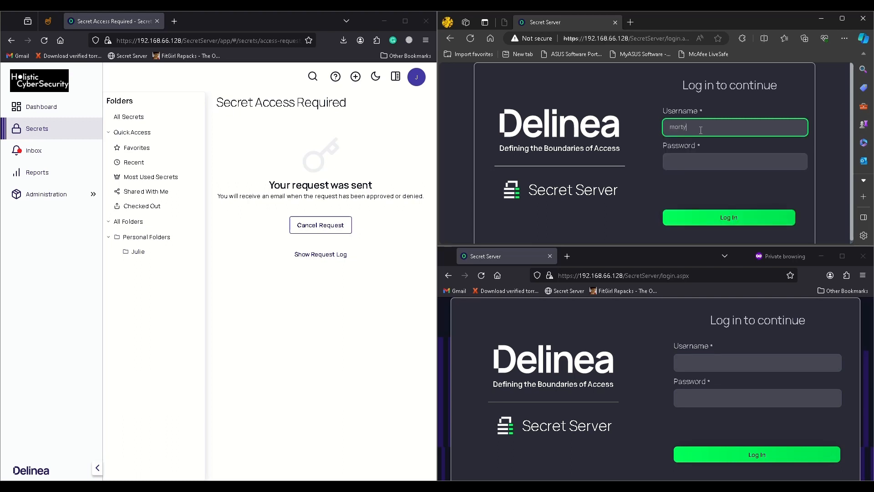
{"action": "key", "text": "Tab"}
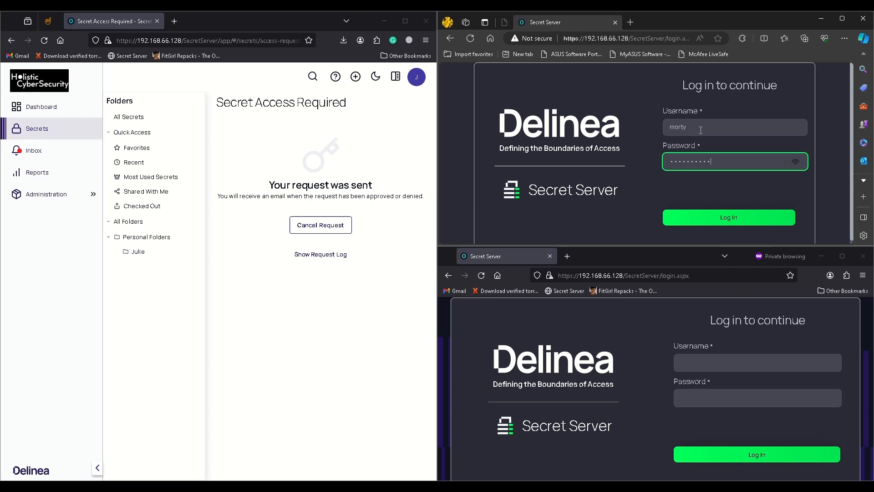
{"action": "left_click", "coordinate": [711, 217]}
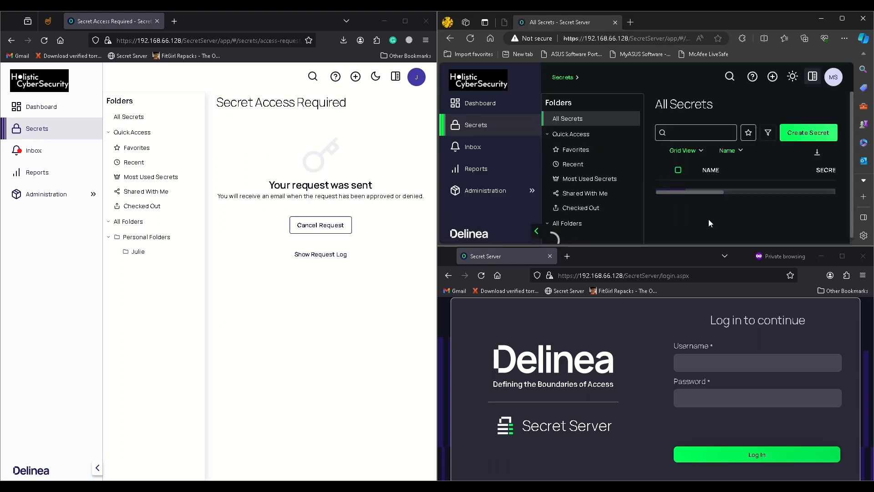
{"action": "left_click", "coordinate": [493, 149]}
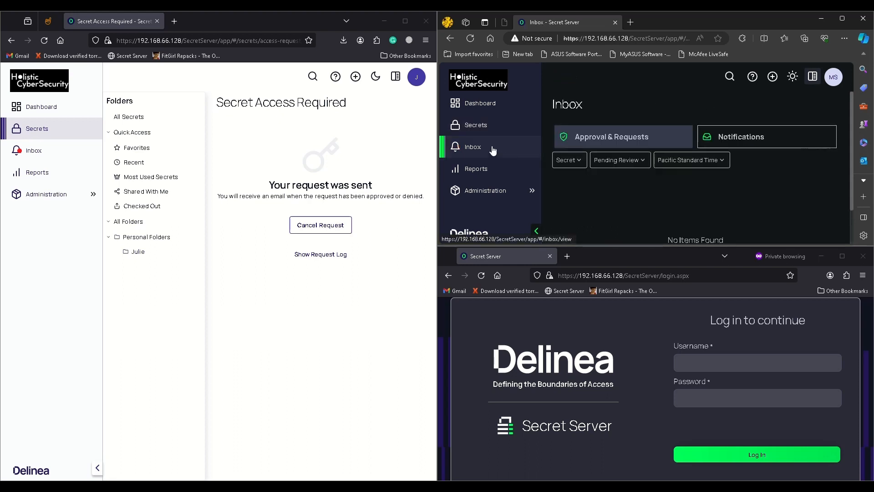
{"action": "left_click", "coordinate": [472, 37]}
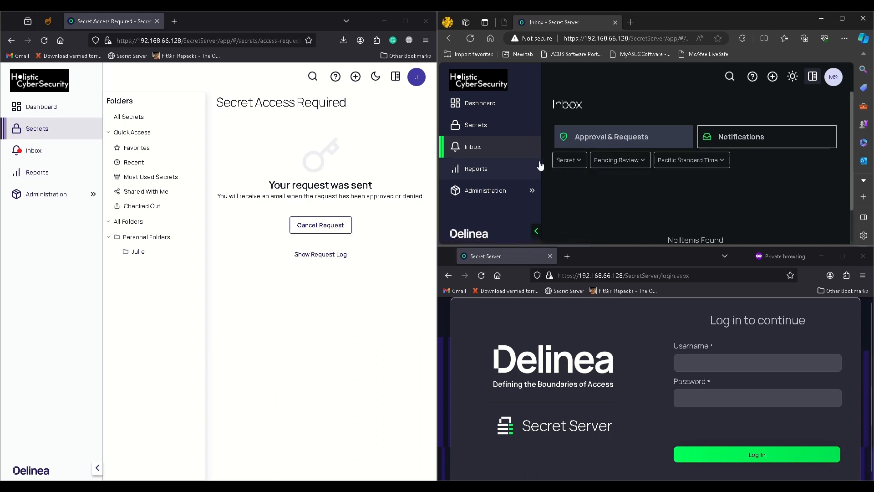
- Log in with the first-tier approver's username and password in the Firefox Private Browsing window
{"action": "left_click", "coordinate": [705, 364]}
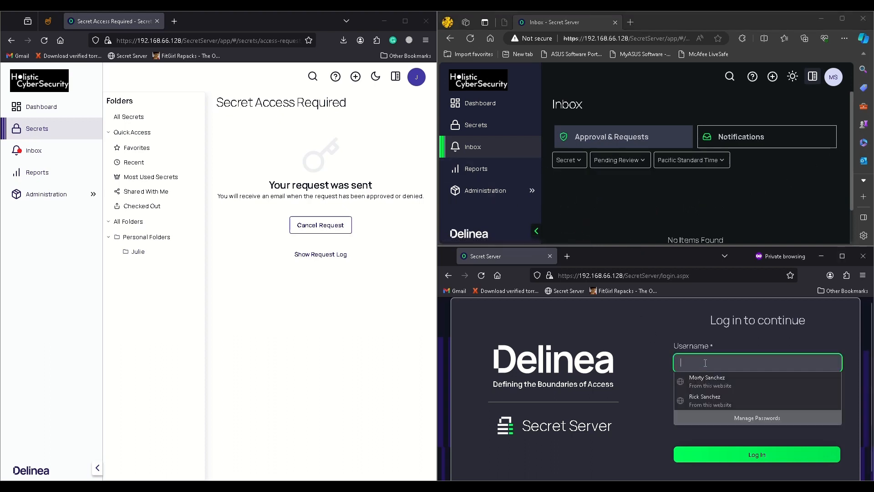
{"action": "type", "text": "rick"}
{"action": "key", "text": "Tab"}
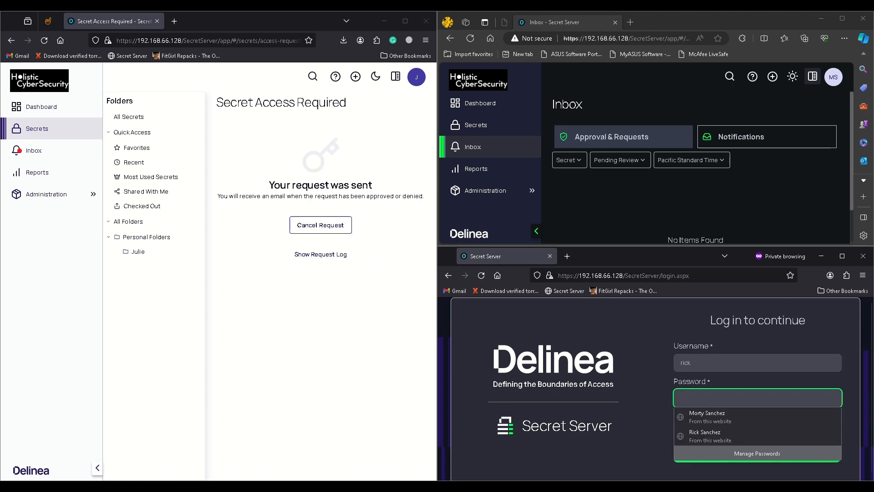
{"action": "type", "text": "•••"}
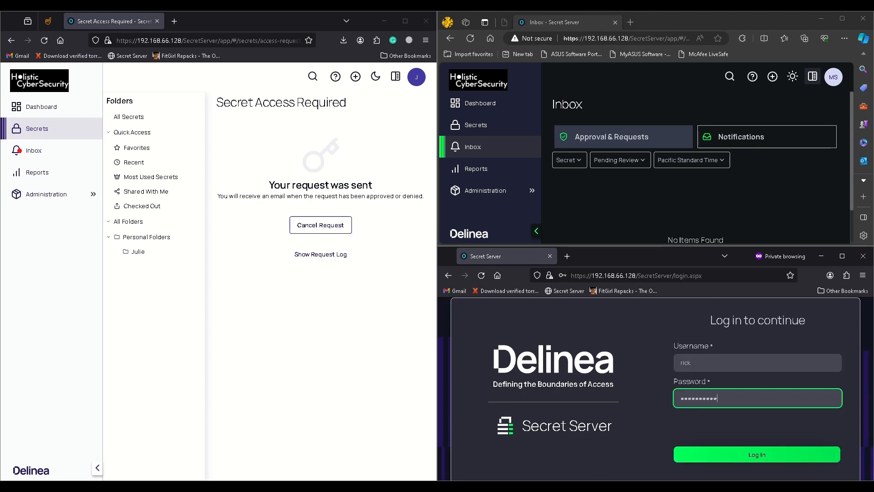
{"action": "left_click", "coordinate": [758, 455]}
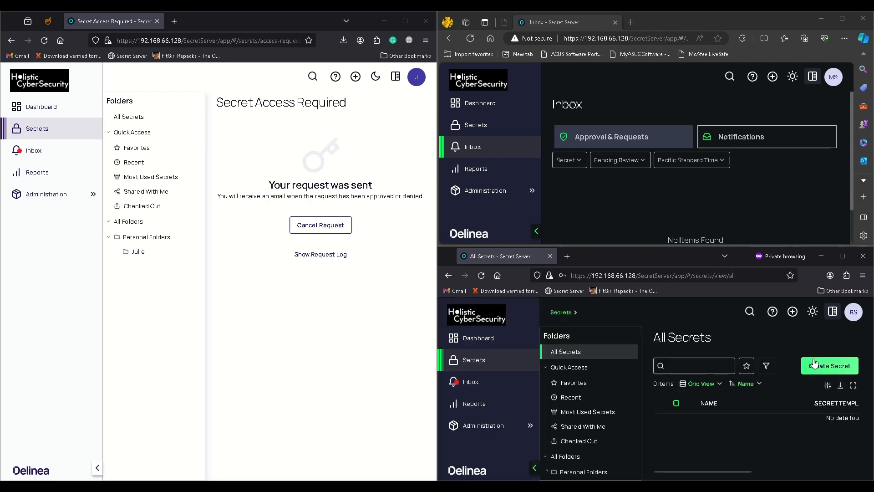
- Open the pending DC NewYork request from the first-tier approver's inbox, and enlarge that window to review the request's status
{"action": "left_click", "coordinate": [471, 382]}
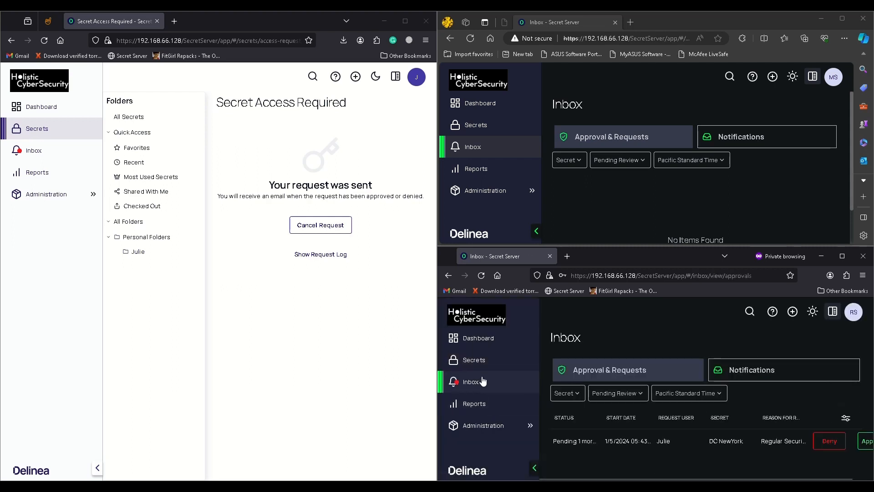
{"action": "left_click", "coordinate": [585, 445]}
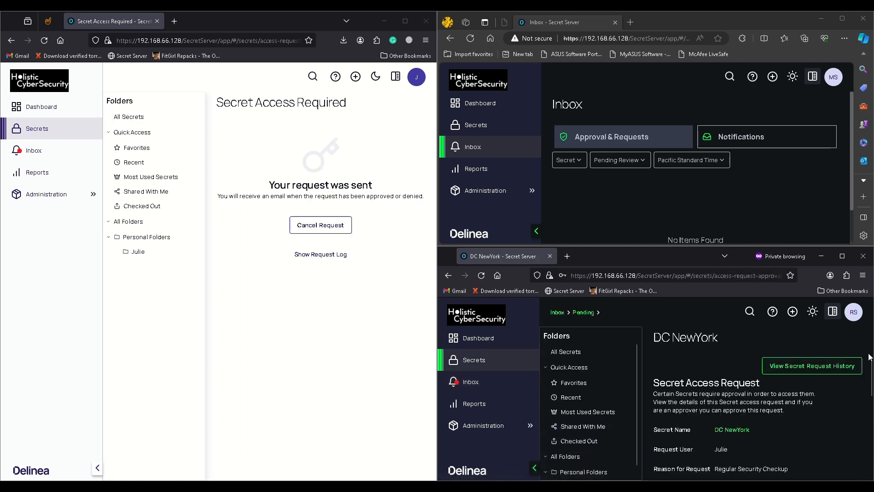
{"action": "scroll", "coordinate": [814, 345], "scroll_direction": "down", "scroll_amount": 1}
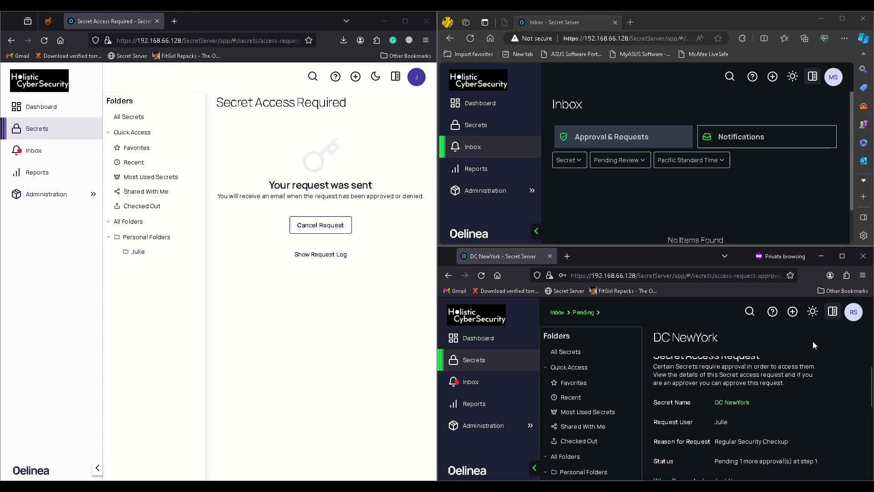
{"action": "left_click_drag", "start_coordinate": [662, 249], "coordinate": [666, 111]}
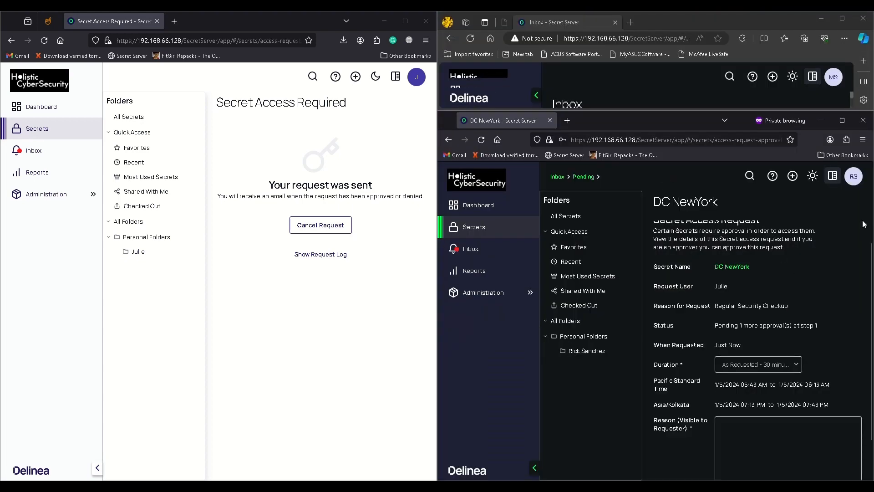
{"action": "mouse_move", "coordinate": [870, 248]}
{"action": "left_mouse_down"}
{"action": "mouse_move", "coordinate": [871, 275]}
{"action": "mouse_move", "coordinate": [871, 252]}
{"action": "left_mouse_up"}
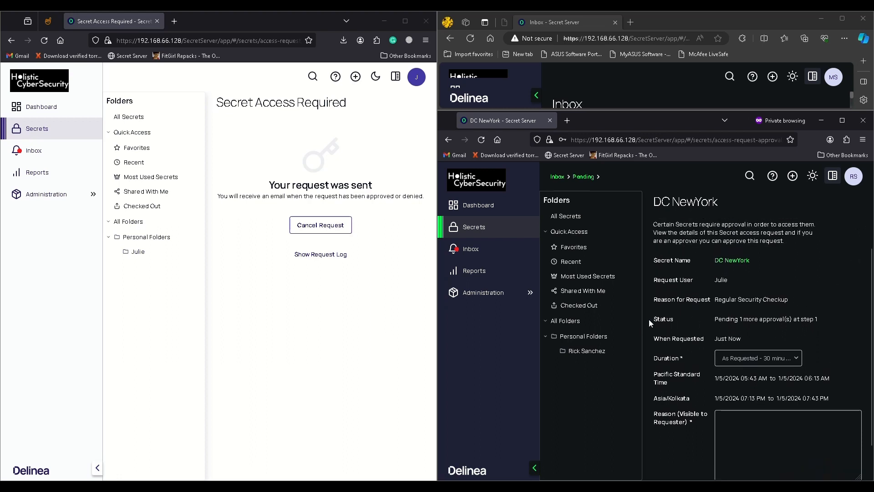
{"action": "left_click_drag", "start_coordinate": [651, 322], "coordinate": [818, 320]}
- Approve the DC NewYork request as the first-tier approver, giving a reason that names the approver, and restore more height to the Edge window
{"action": "left_click_drag", "start_coordinate": [871, 282], "coordinate": [871, 317]}
{"action": "left_click", "coordinate": [767, 403]}
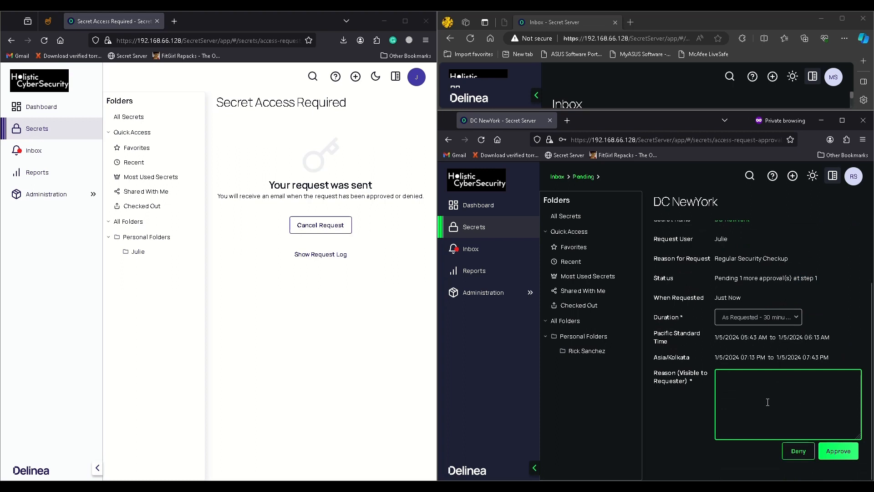
{"action": "type", "text": "Approved by Rick"}
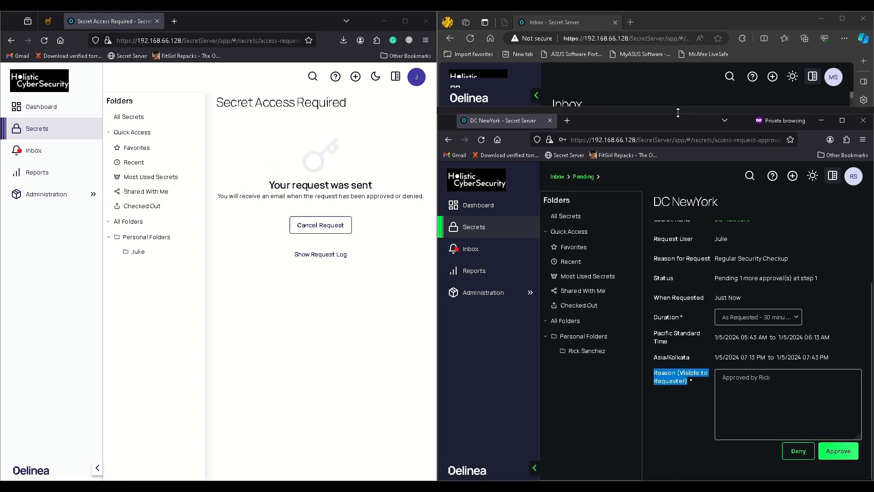
{"action": "left_click_drag", "start_coordinate": [679, 111], "coordinate": [677, 230]}
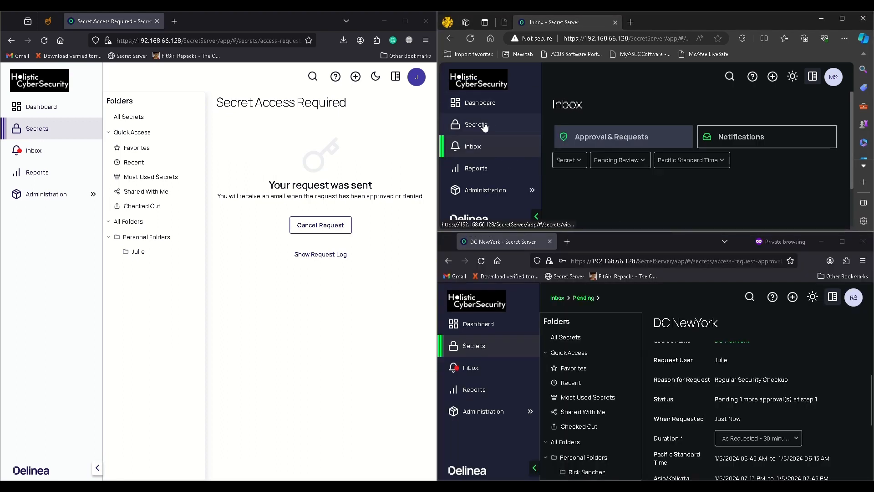
{"action": "left_click", "coordinate": [498, 130]}
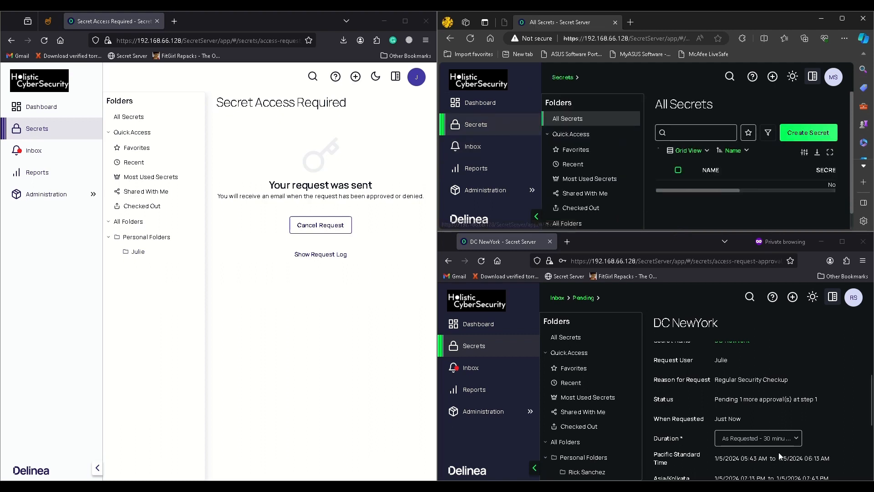
{"action": "scroll", "coordinate": [780, 455], "scroll_direction": "down", "scroll_amount": 3}
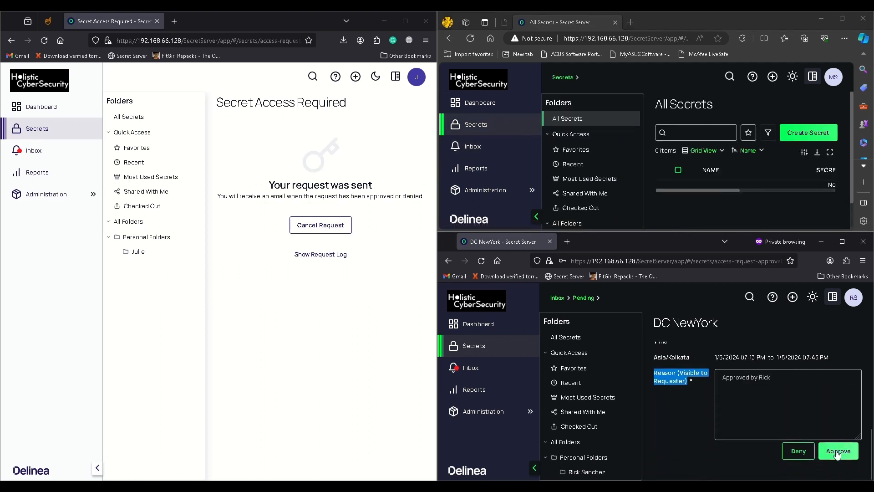
{"action": "left_click", "coordinate": [837, 452]}
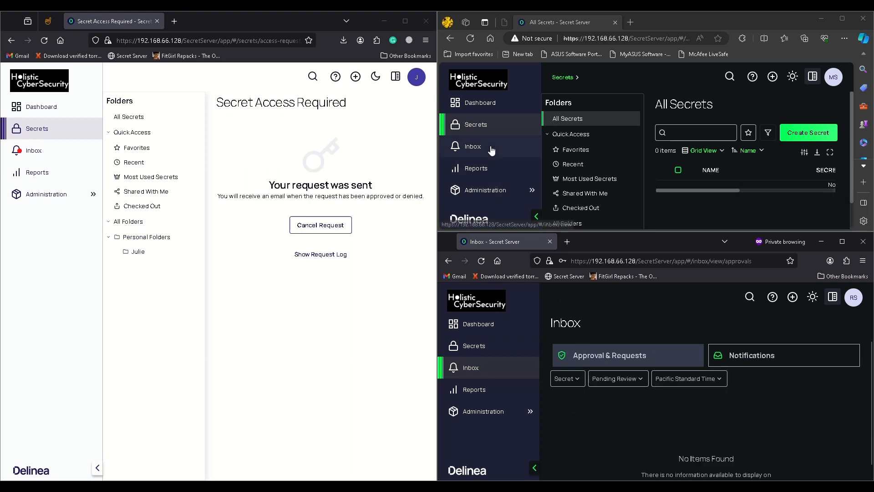
- Open the pending DC NewYork request from the second-tier approver's inbox in an enlarged Edge window and review its details
{"action": "left_click", "coordinate": [838, 78]}
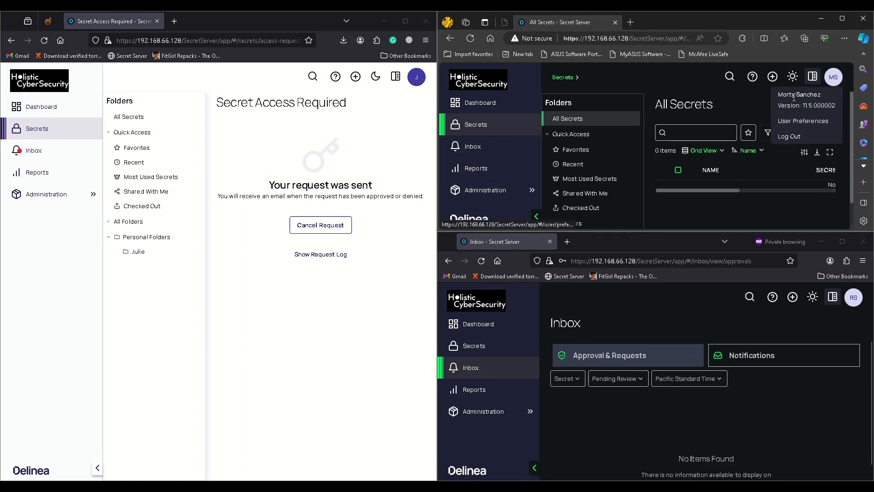
{"action": "left_click", "coordinate": [485, 145]}
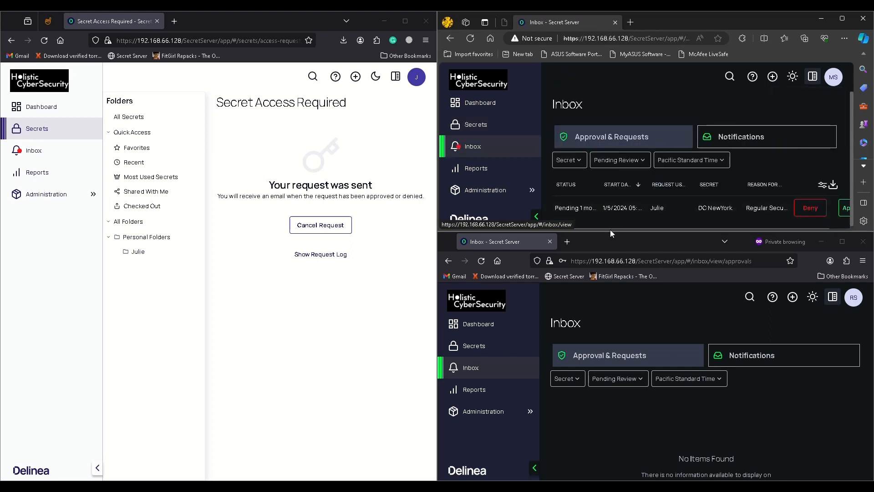
{"action": "left_click_drag", "start_coordinate": [658, 231], "coordinate": [658, 339]}
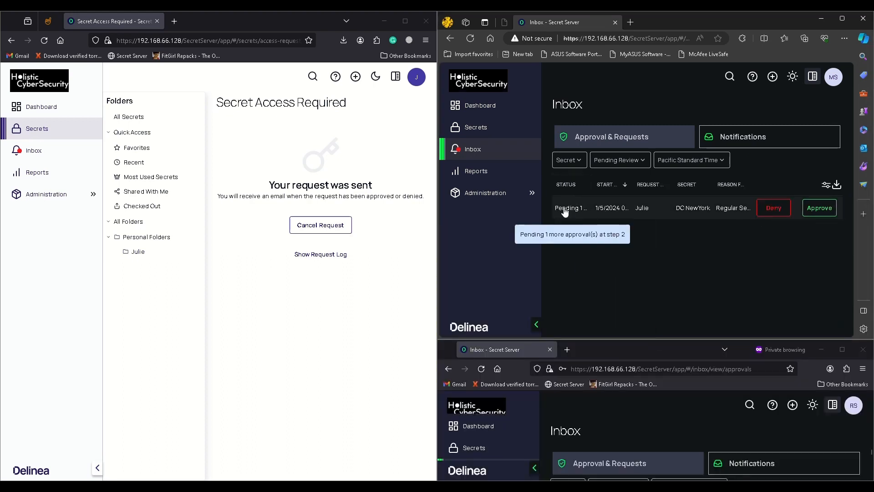
{"action": "left_click", "coordinate": [575, 213]}
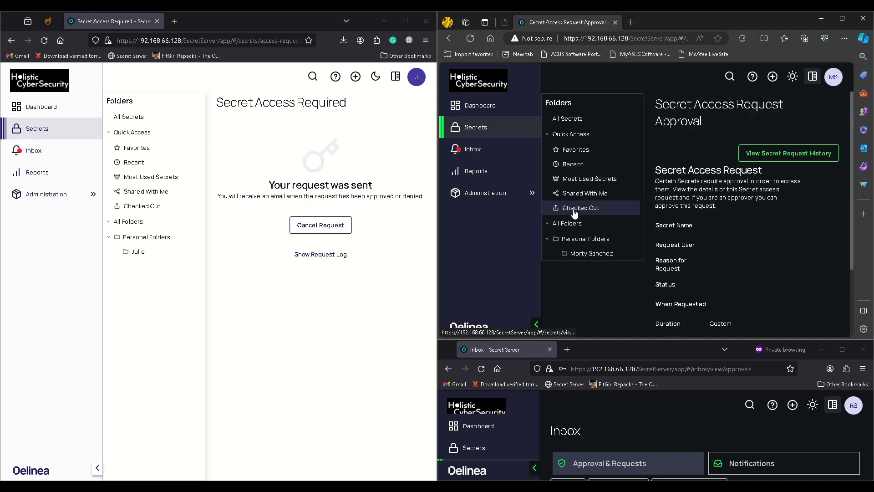
{"action": "left_click_drag", "start_coordinate": [815, 266], "coordinate": [793, 265]}
{"action": "left_click_drag", "start_coordinate": [710, 265], "coordinate": [788, 265]}
{"action": "left_click_drag", "start_coordinate": [851, 212], "coordinate": [849, 285]}
- Approve the DC NewYork request as the second-tier approver, giving a reason that names the approver, and check the requester's account in its window
{"action": "left_click", "coordinate": [764, 271]}
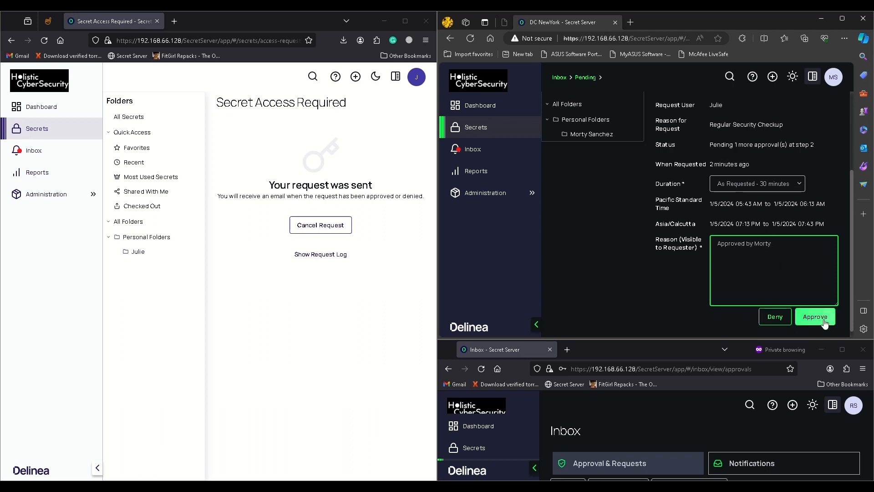
{"action": "left_click", "coordinate": [416, 77]}
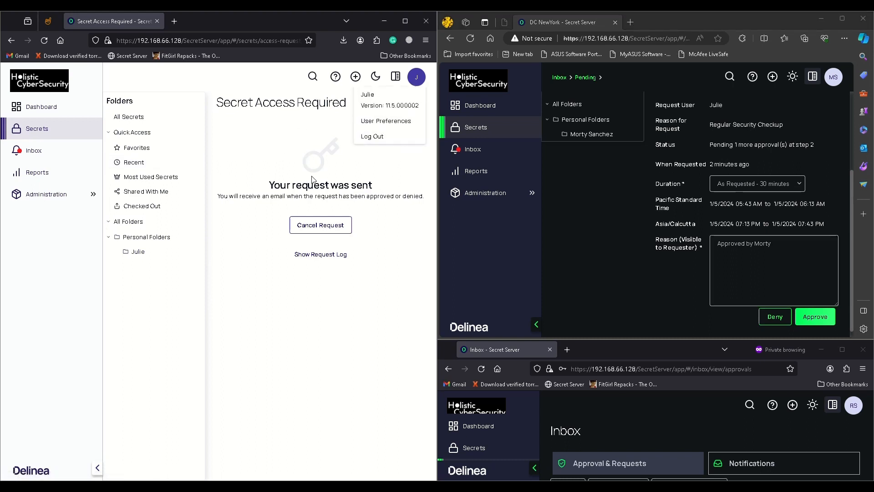
{"action": "left_click", "coordinate": [815, 318]}
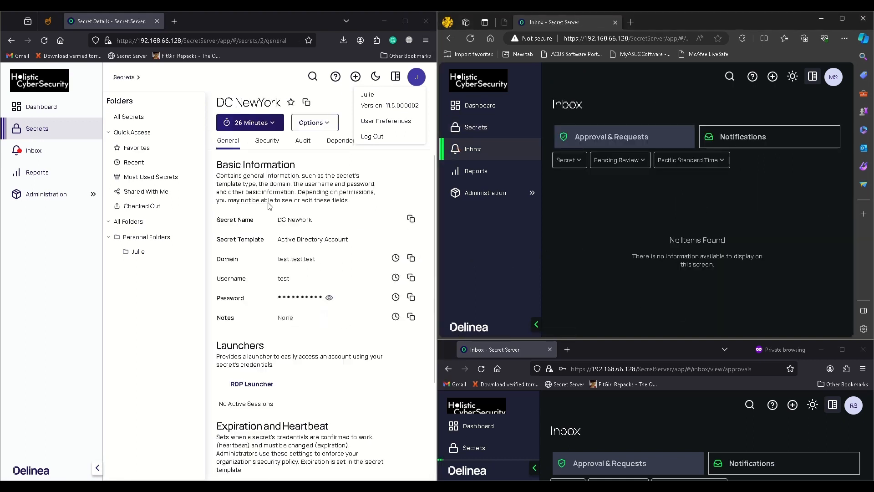
{"action": "left_click", "coordinate": [282, 200]}
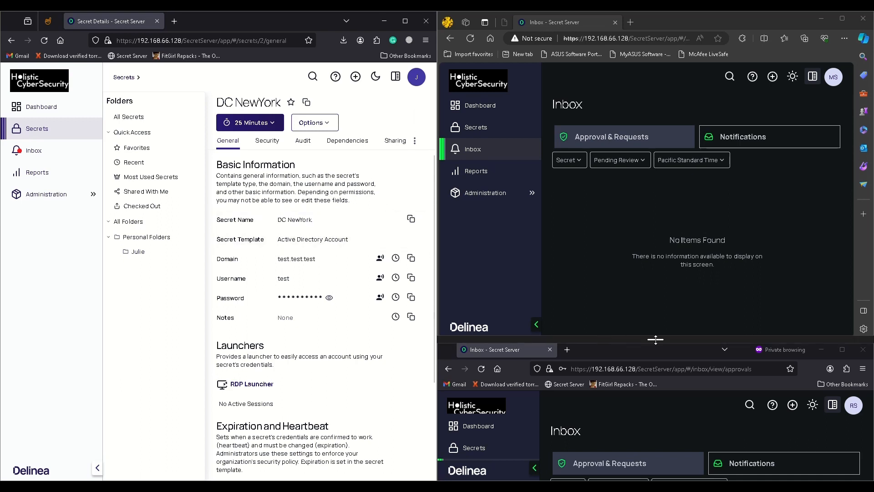
- Shrink the Edge window, log the second-tier approver out and return to the login page
{"action": "left_click_drag", "start_coordinate": [655, 339], "coordinate": [672, 215]}
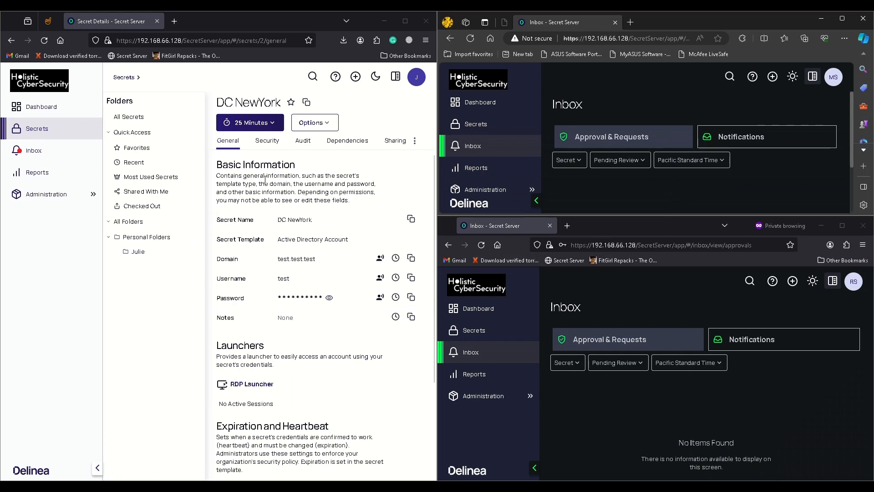
{"action": "left_click", "coordinate": [830, 76]}
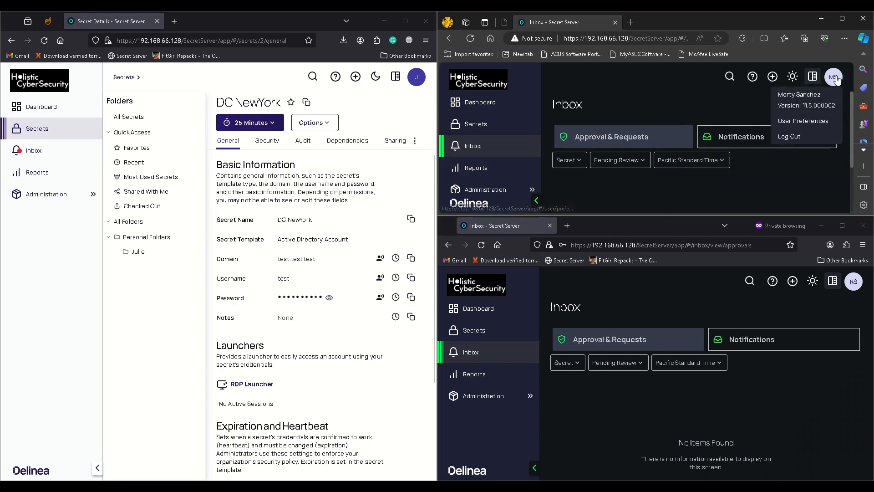
{"action": "left_click", "coordinate": [792, 136]}
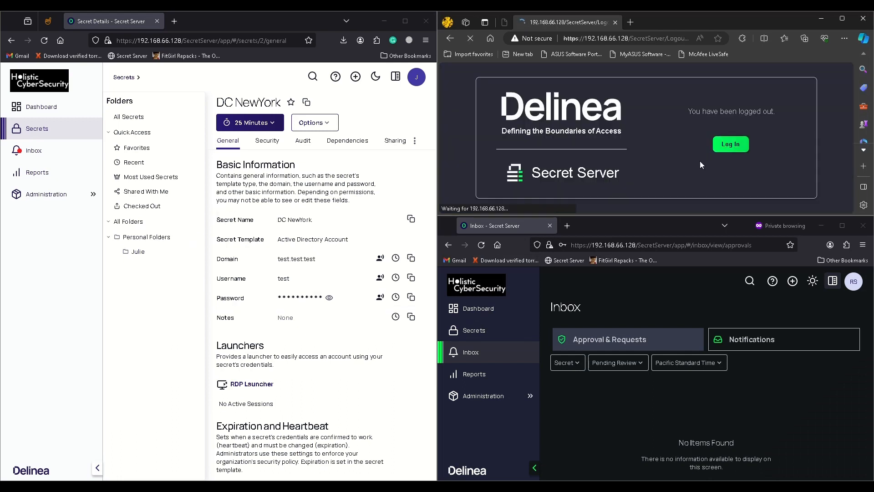
{"action": "left_click", "coordinate": [718, 145]}
- Log in as Administrator with the account password in the Edge window, and enlarge that window
{"action": "left_click", "coordinate": [693, 127]}
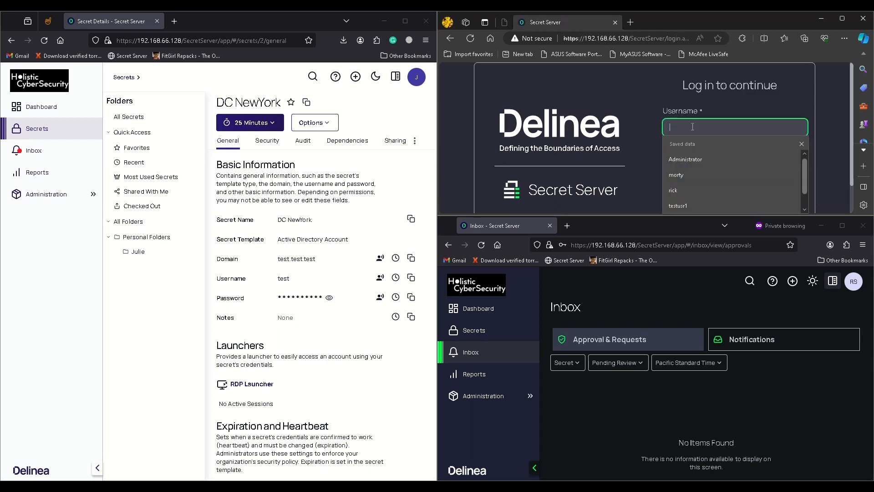
{"action": "left_click", "coordinate": [683, 159]}
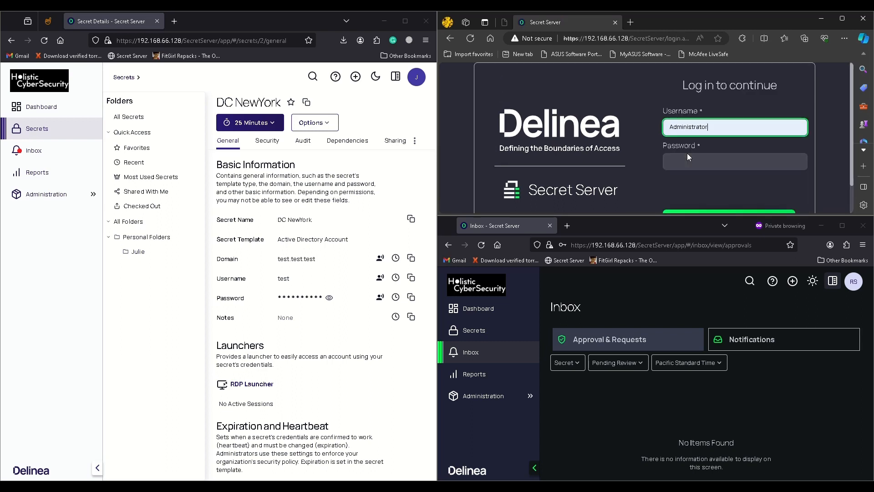
{"action": "left_click", "coordinate": [688, 155]}
{"action": "type", "text": "*****"}
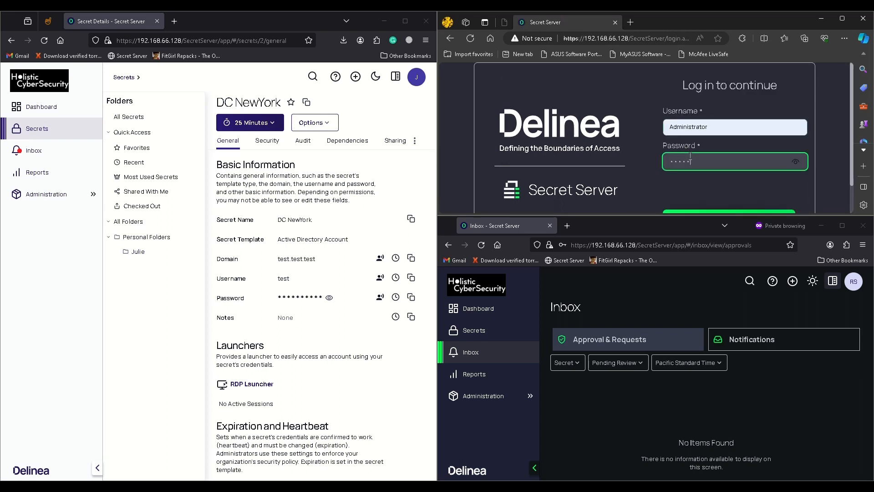
{"action": "type", "text": "*****"}
{"action": "key", "text": "Return"}
{"action": "left_click_drag", "start_coordinate": [679, 216], "coordinate": [679, 420]}
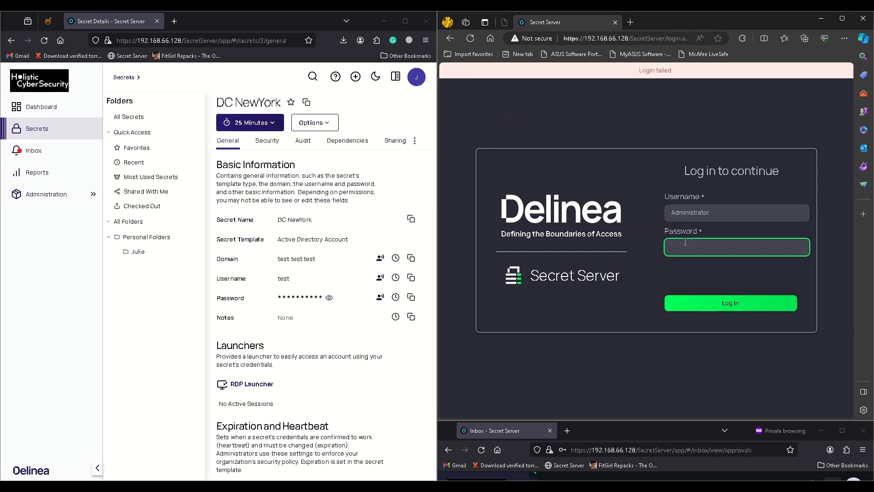
{"action": "type", "text": "***********"}
{"action": "key", "text": "Return"}
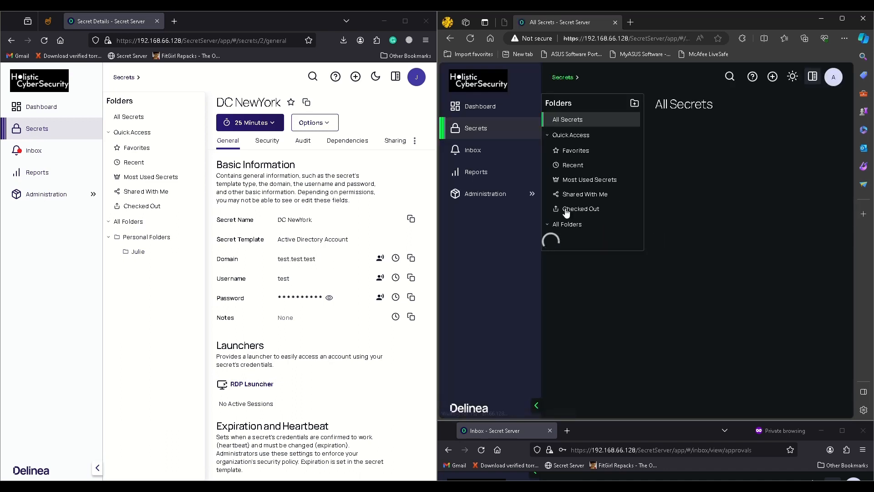
- Show the audit log of the DC NewYork secret in a maximized Edge window
{"action": "left_click", "coordinate": [720, 223]}
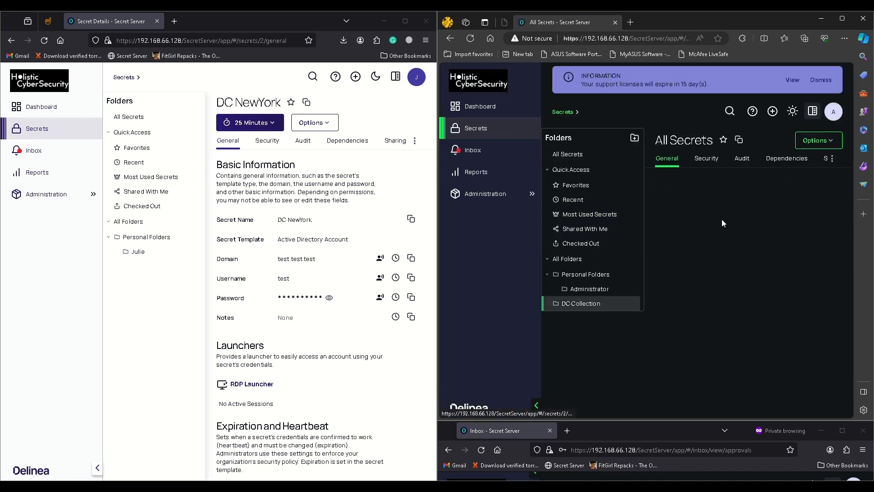
{"action": "left_click", "coordinate": [742, 159]}
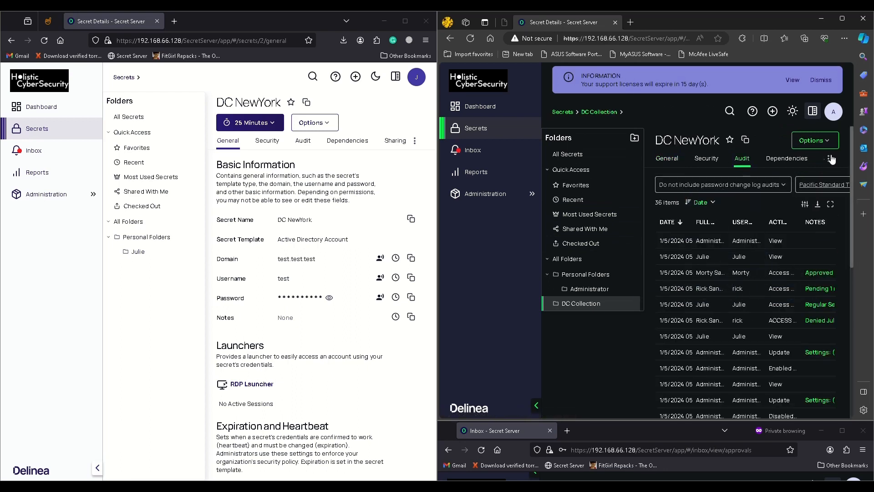
{"action": "left_click", "coordinate": [843, 18]}
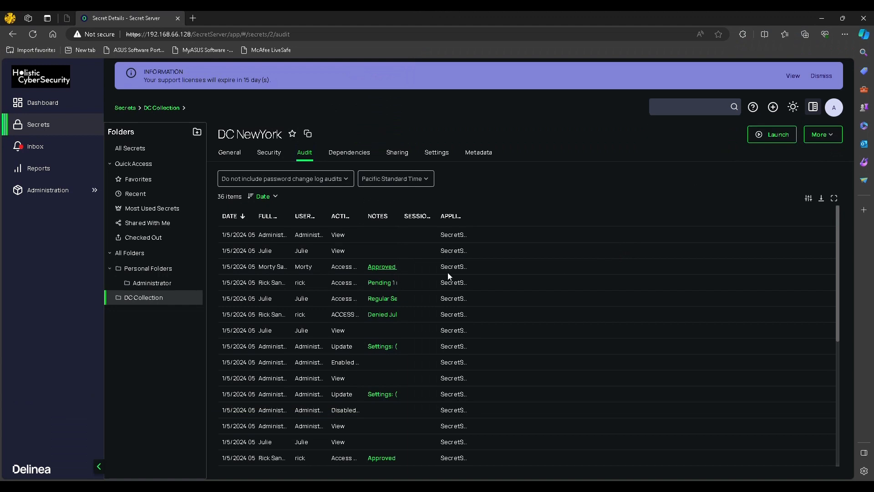
- Widen the Application, Session Recording and Notes columns of the audit log
{"action": "left_click_drag", "start_coordinate": [473, 215], "coordinate": [588, 213]}
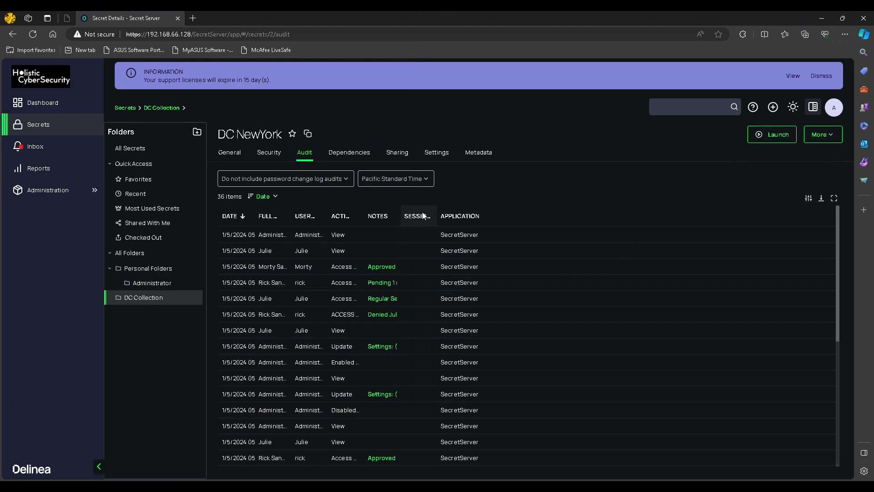
{"action": "left_click_drag", "start_coordinate": [437, 215], "coordinate": [608, 216]}
{"action": "left_click_drag", "start_coordinate": [398, 215], "coordinate": [587, 214]}
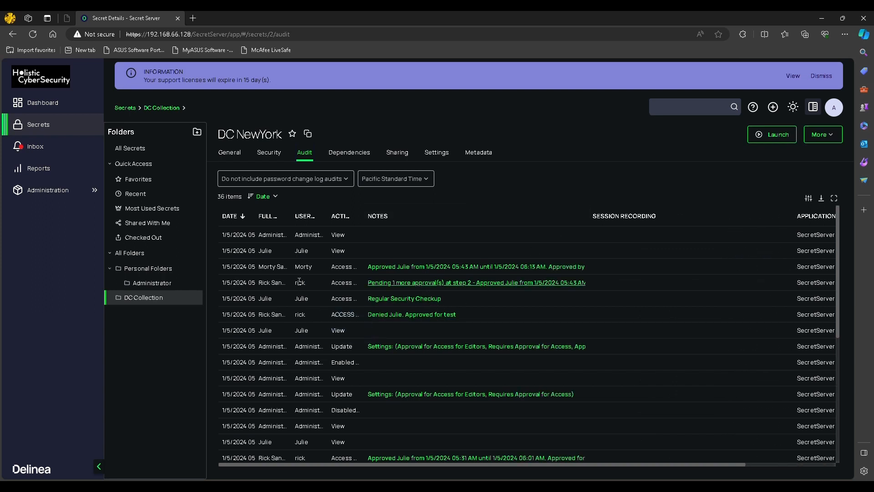
- Examine the audit details of the first-tier and second-tier Access Approved entries
{"action": "left_click", "coordinate": [415, 287]}
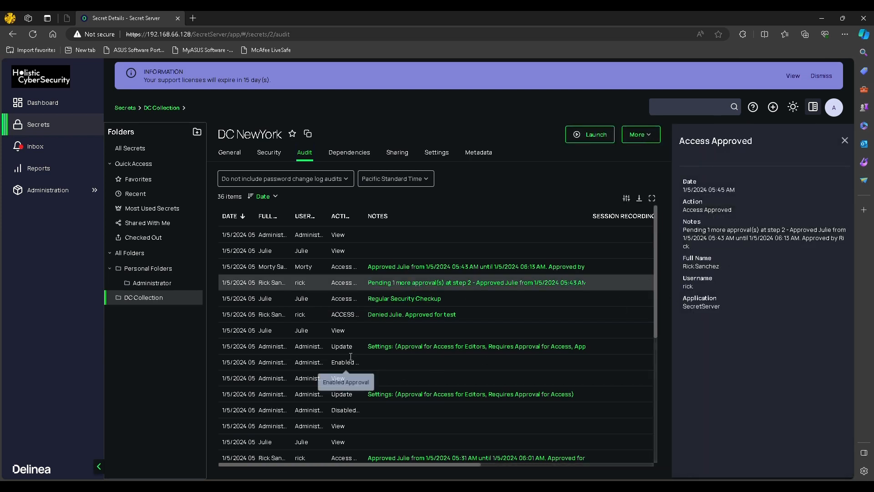
{"action": "left_click", "coordinate": [319, 268]}
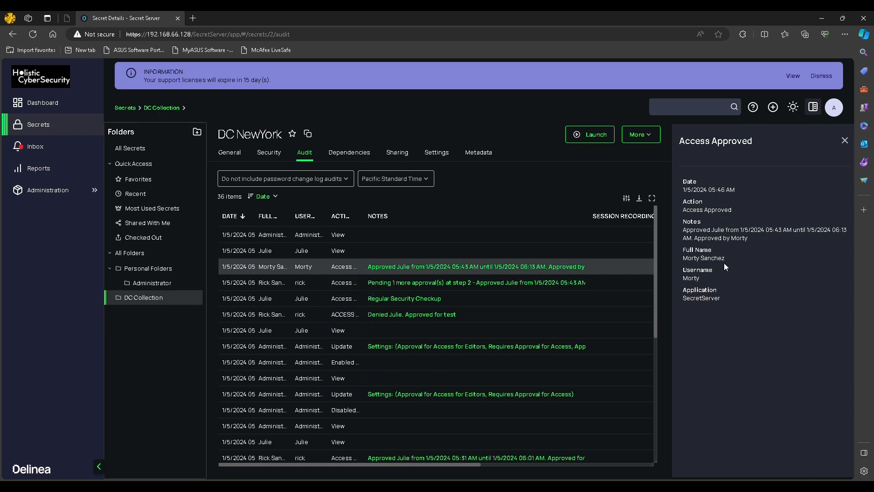
{"action": "left_click", "coordinate": [321, 279]}
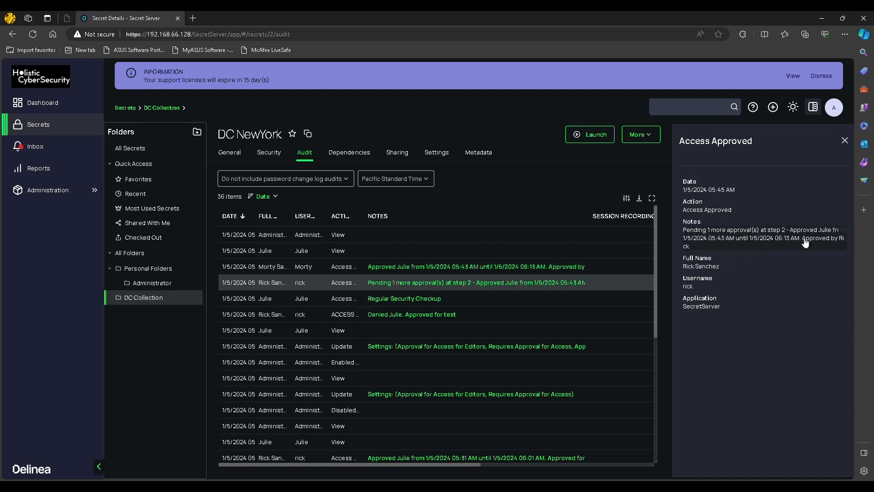
- Examine the audit details of the approvals, the requester's View entry and the Access Request, copying the first-tier approval and request notes
{"action": "left_click", "coordinate": [827, 244]}
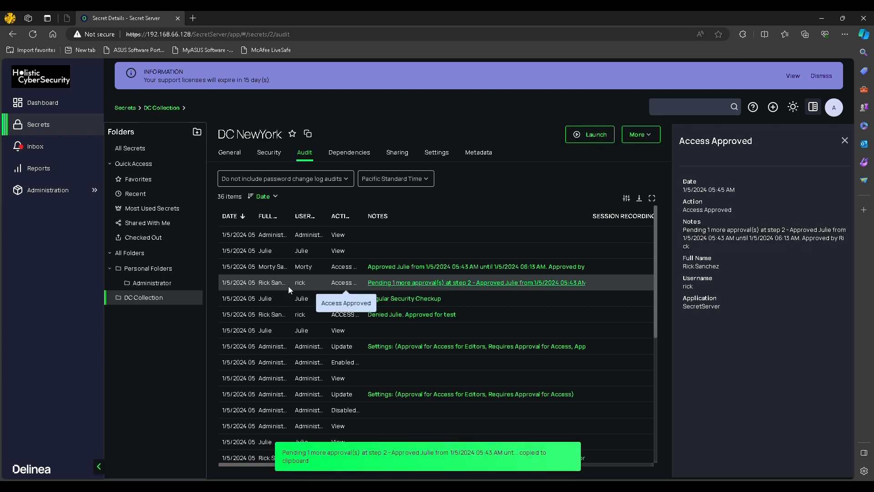
{"action": "left_click", "coordinate": [300, 265]}
{"action": "left_click", "coordinate": [309, 250]}
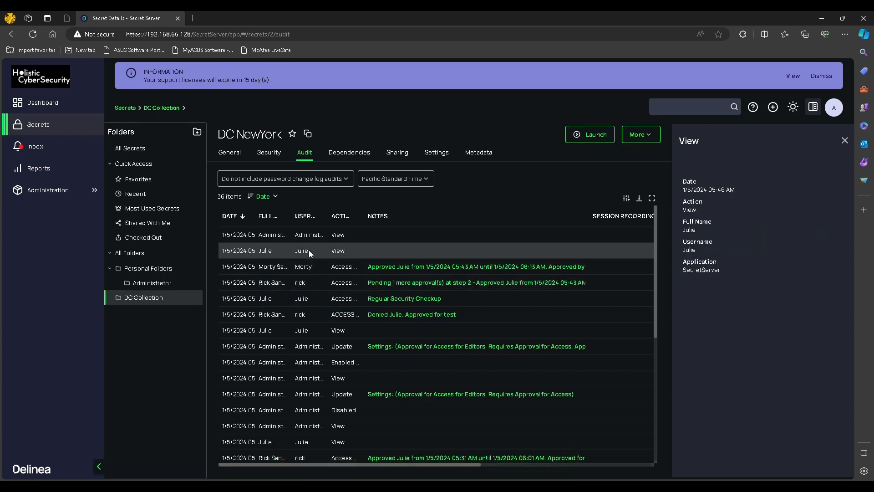
{"action": "left_click", "coordinate": [307, 295]}
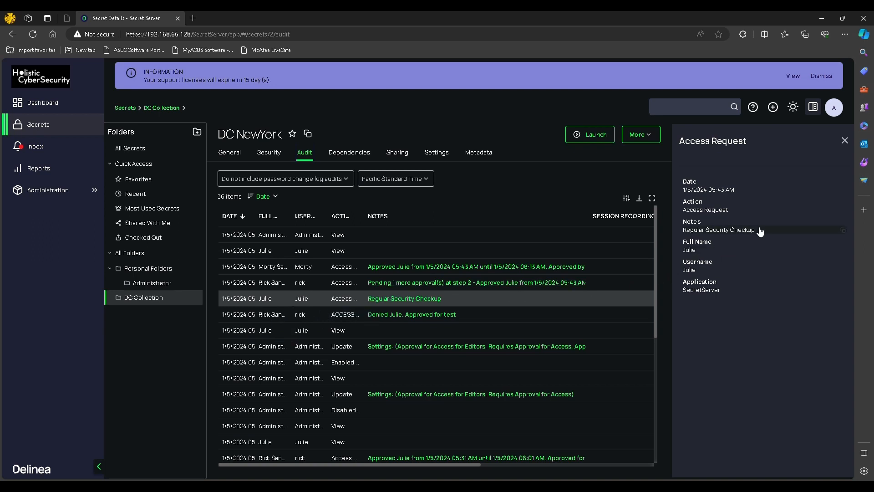
{"action": "left_click", "coordinate": [704, 233]}
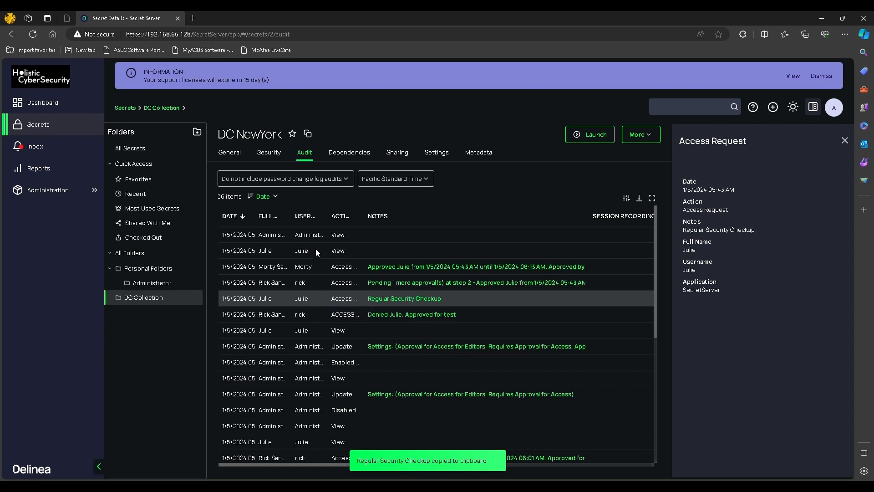
{"action": "left_click", "coordinate": [283, 250]}
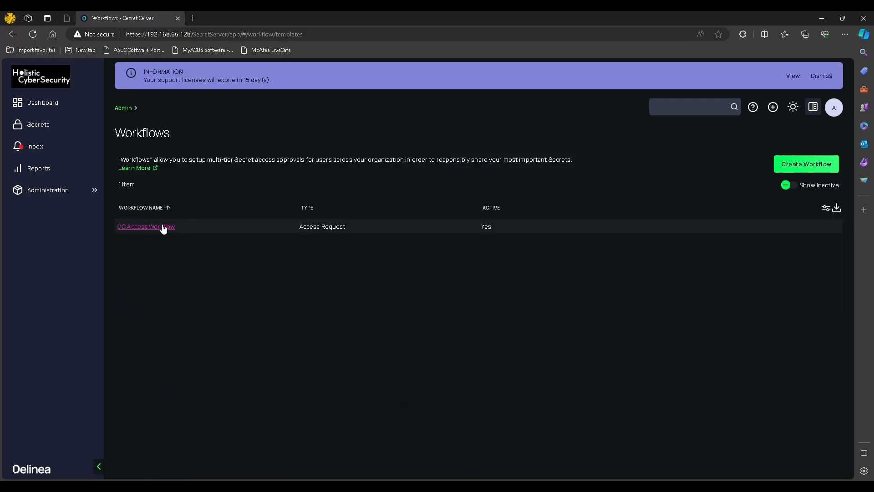
- Open the DC Access Workflow and examine the approver, timeout and approval settings of Step 1 and Step 2
{"action": "left_click", "coordinate": [162, 228]}
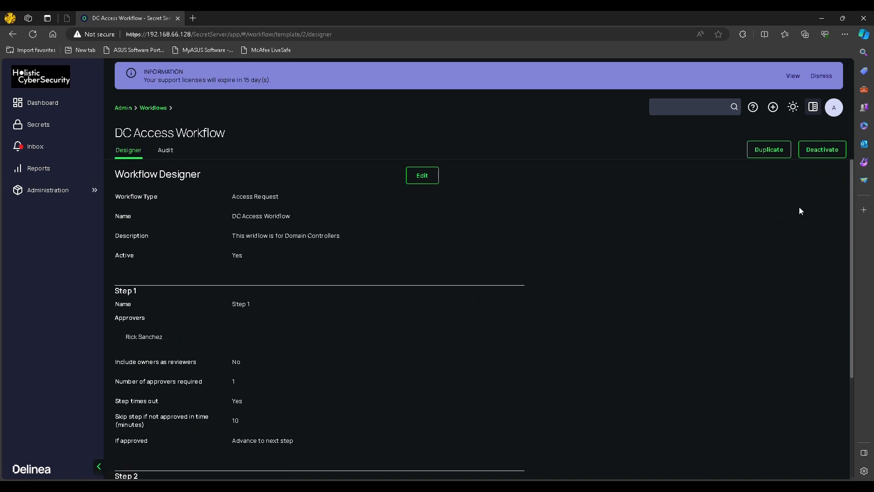
{"action": "left_click_drag", "start_coordinate": [852, 194], "coordinate": [816, 349]}
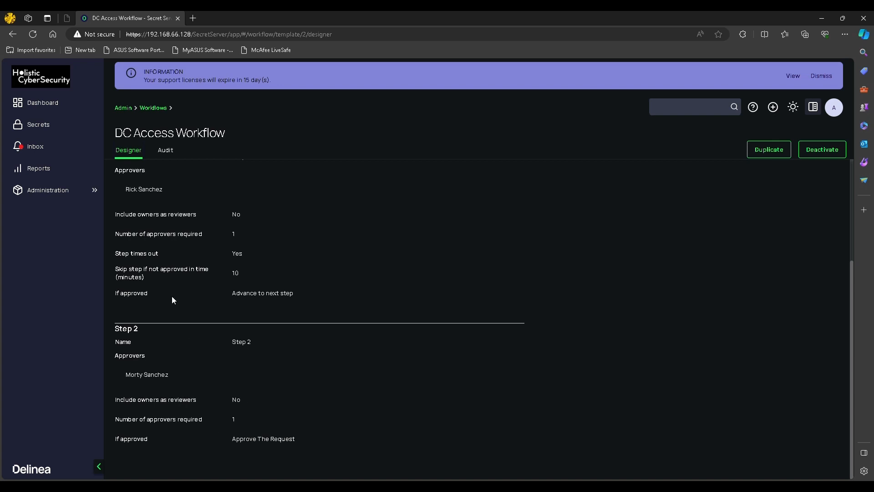
{"action": "left_click_drag", "start_coordinate": [195, 269], "coordinate": [319, 282]}
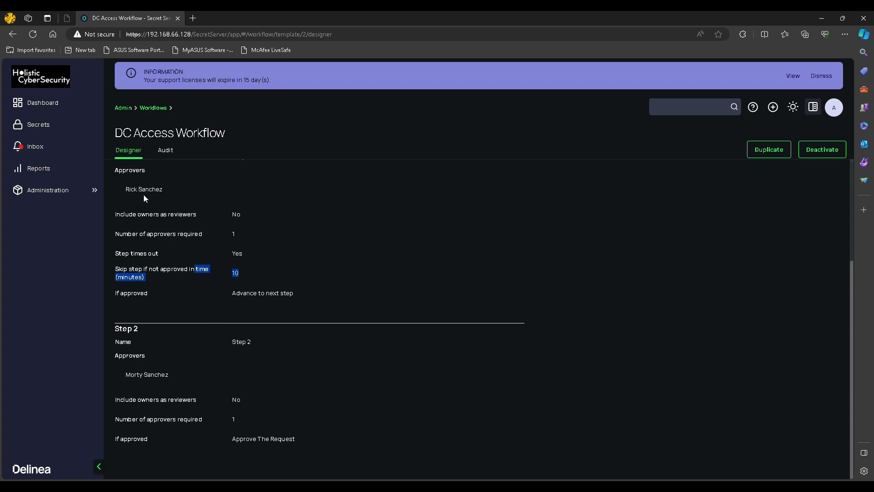
{"action": "left_click_drag", "start_coordinate": [143, 195], "coordinate": [295, 296]}
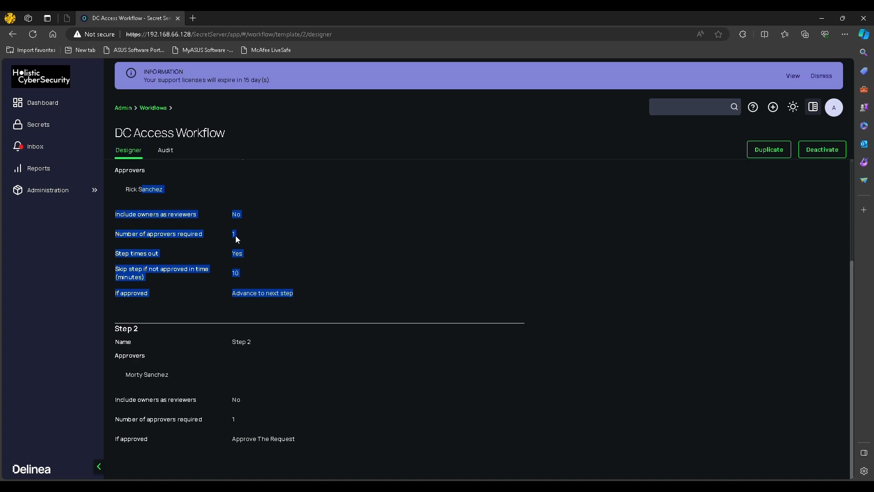
{"action": "left_click", "coordinate": [257, 264]}
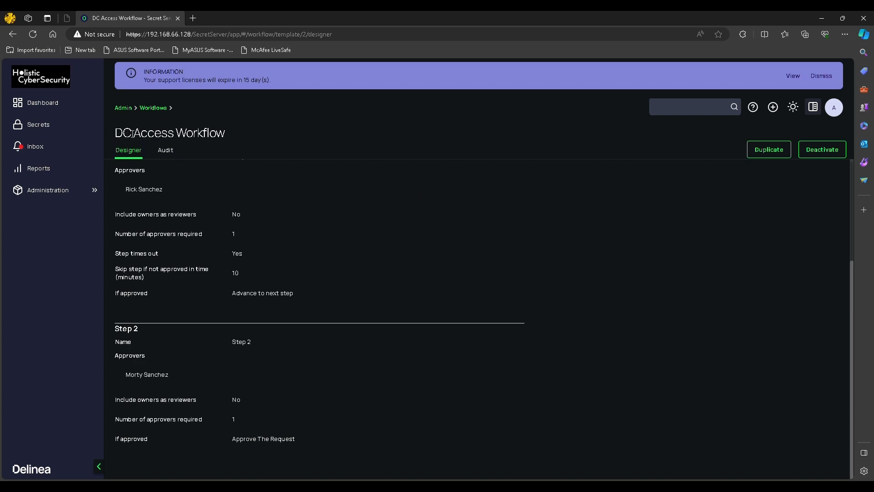
{"action": "left_click_drag", "start_coordinate": [134, 133], "coordinate": [231, 131]}
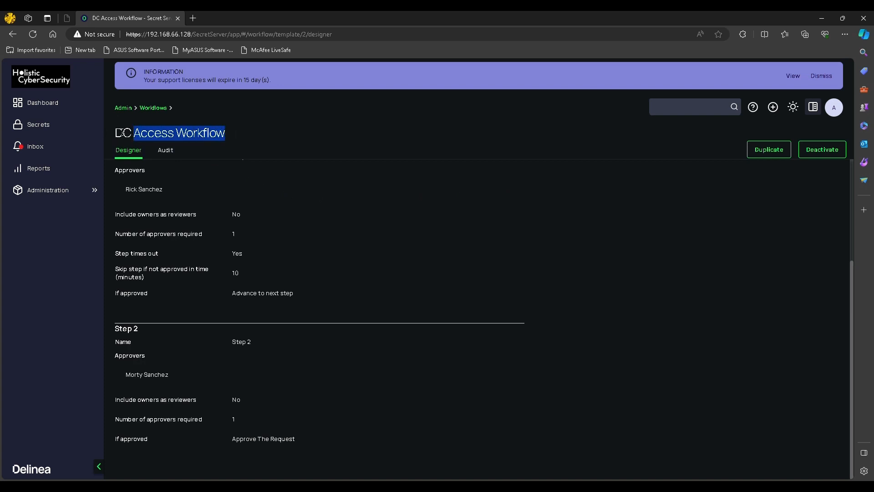
{"action": "left_click_drag", "start_coordinate": [114, 132], "coordinate": [240, 132]}
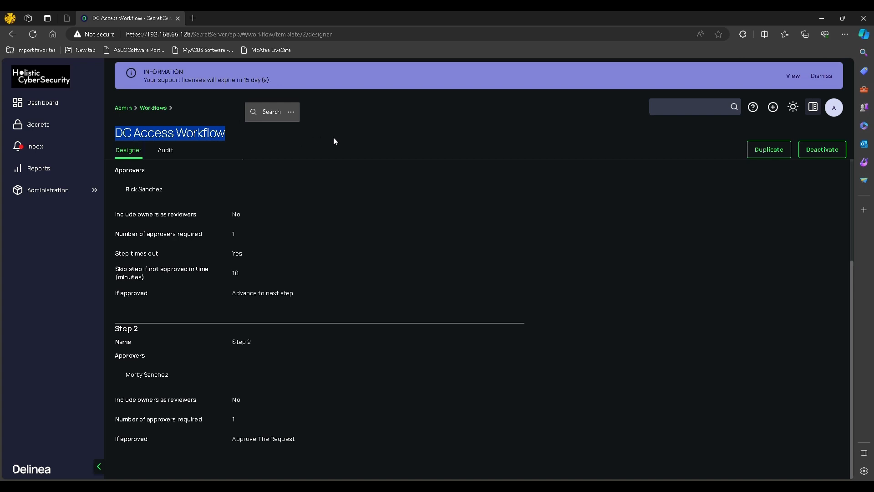
{"action": "left_click_drag", "start_coordinate": [164, 269], "coordinate": [316, 249]}
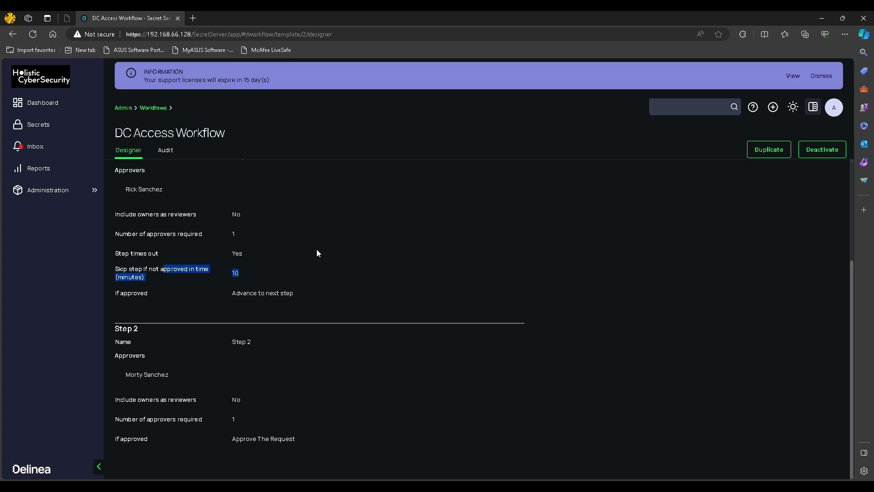